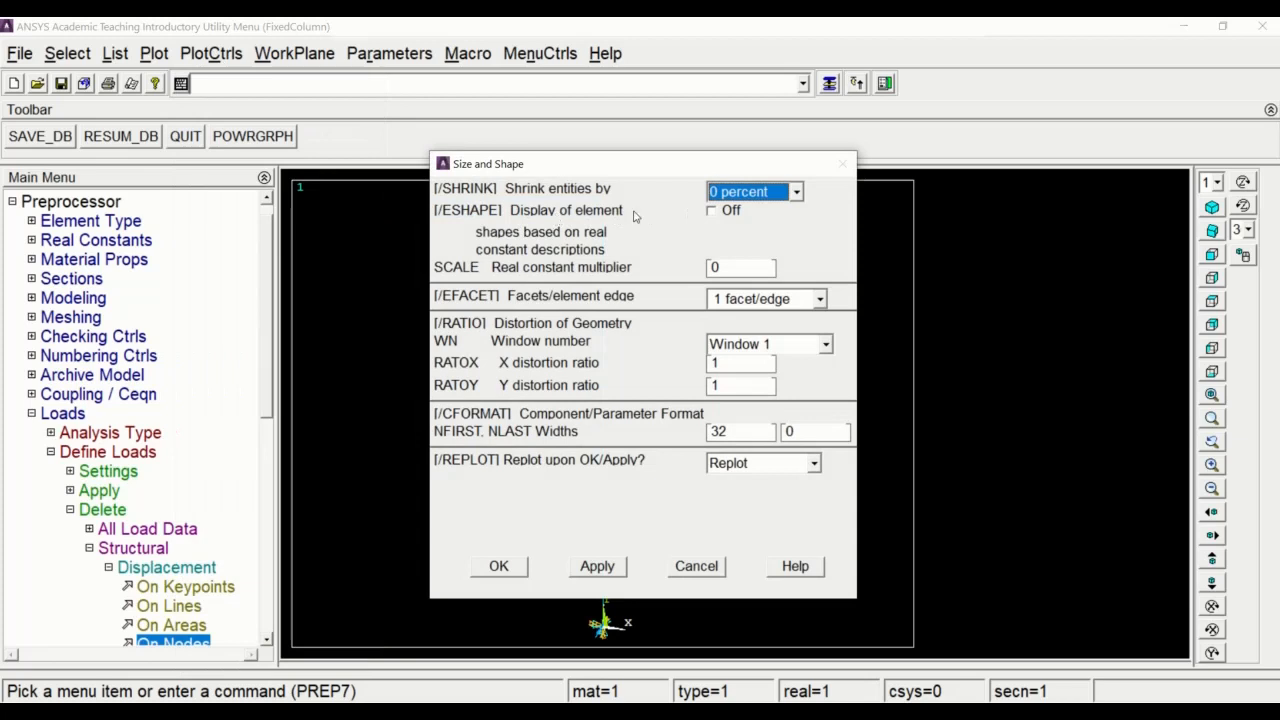
Step: Turn on the display of element shapes based on real constant descriptions and replot the column
{"action": "left_click", "coordinate": [713, 213]}
{"action": "left_click", "coordinate": [712, 213]}
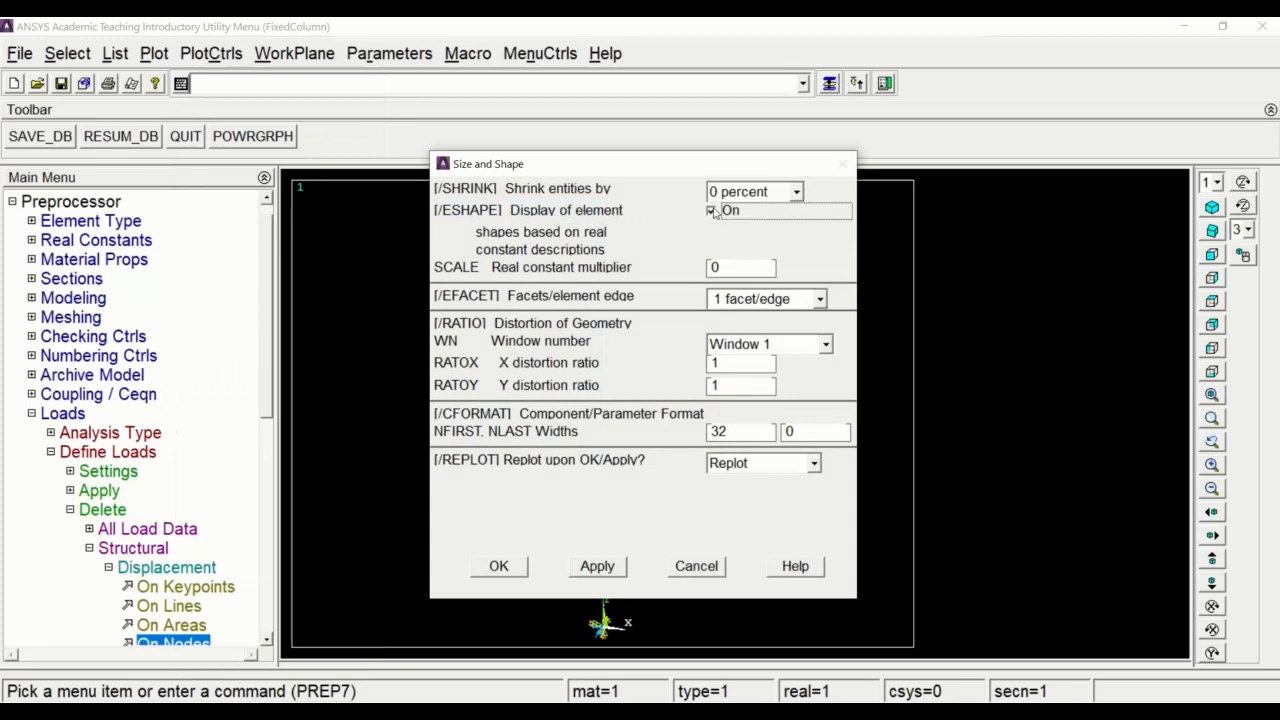
{"action": "left_click_drag", "start_coordinate": [684, 170], "coordinate": [999, 159]}
{"action": "left_click", "coordinate": [911, 556]}
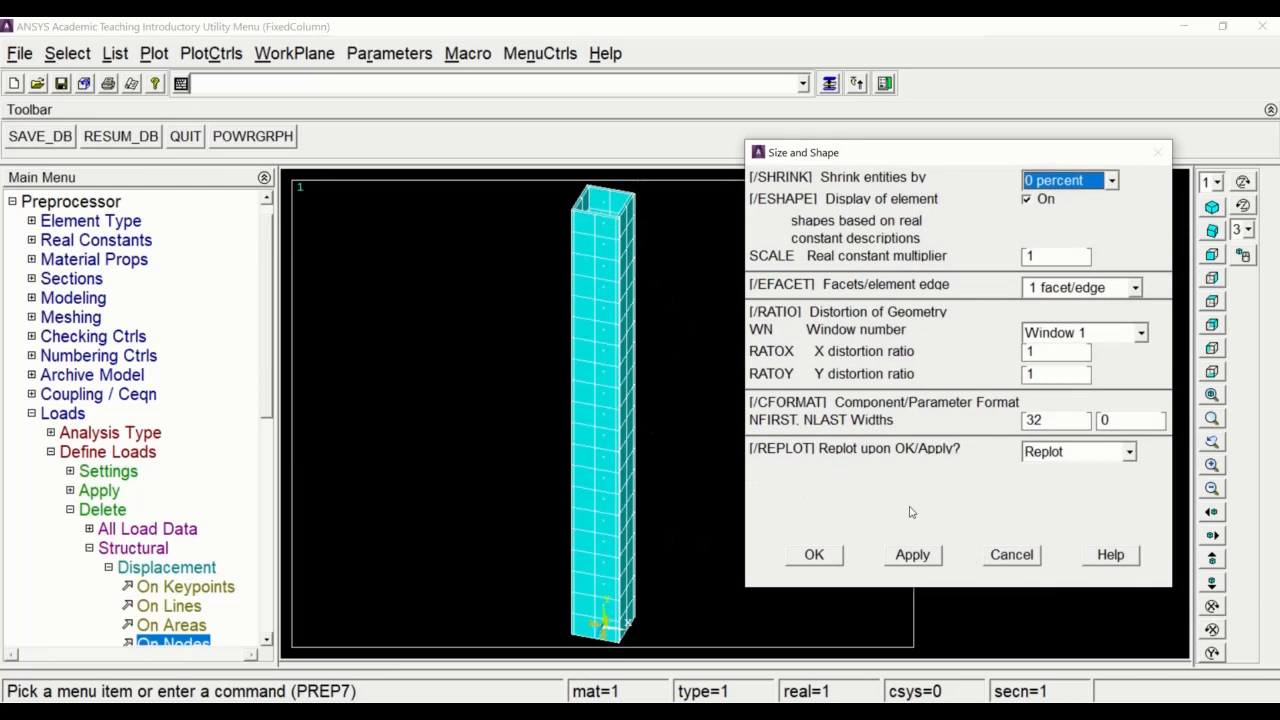
{"action": "left_click", "coordinate": [815, 556]}
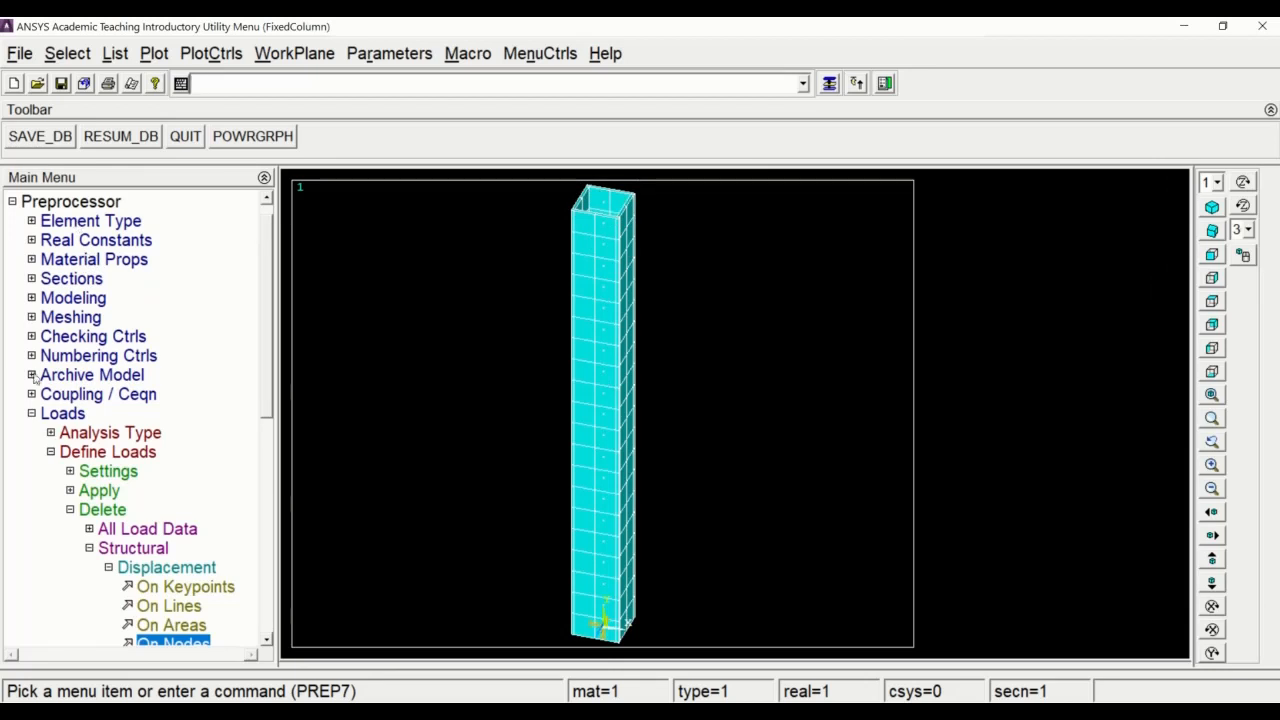
Step: Preview the hollow rectangular beam section named Column, close its definition, and plot the model's elements again
{"action": "left_click", "coordinate": [32, 412]}
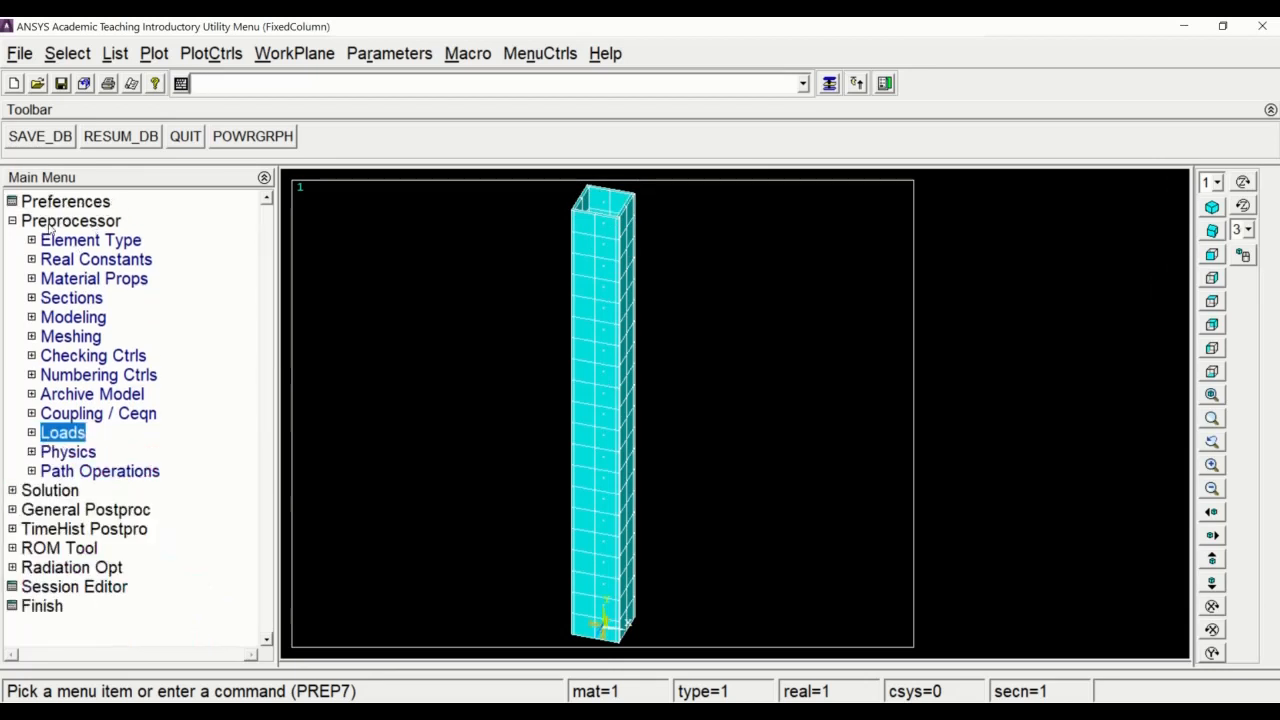
{"action": "left_click", "coordinate": [72, 298]}
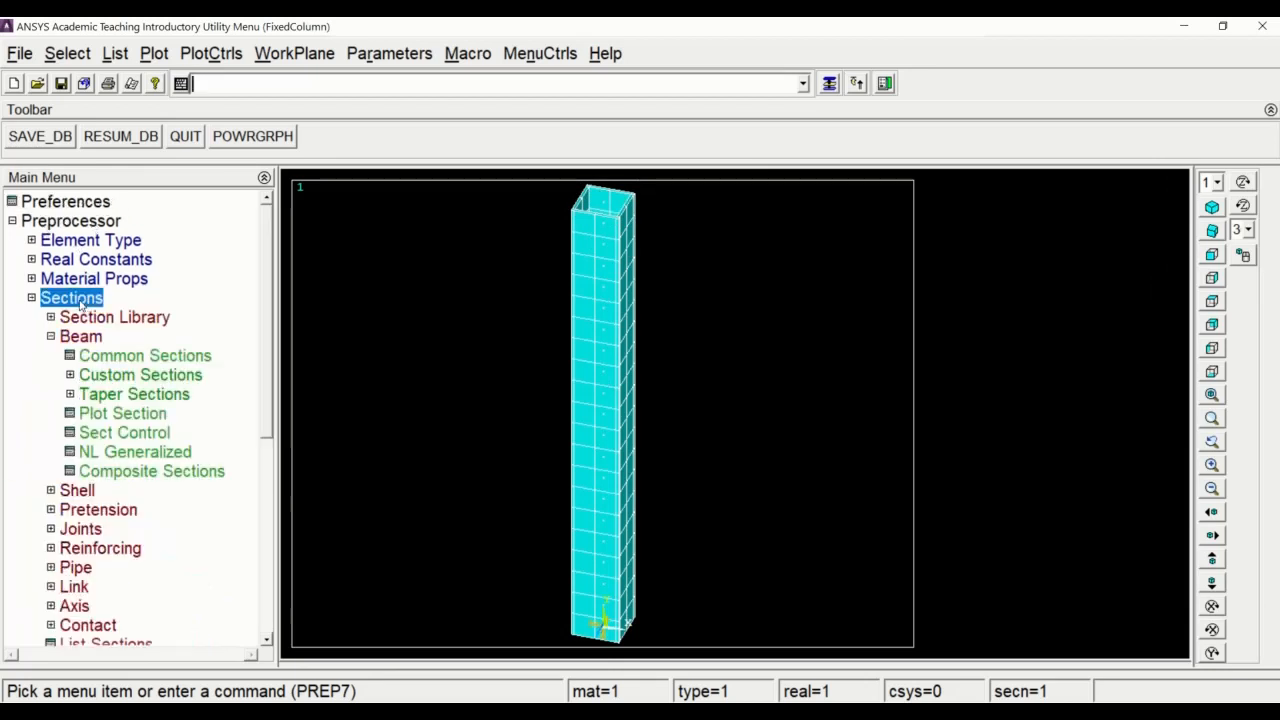
{"action": "left_click", "coordinate": [76, 337]}
{"action": "left_click", "coordinate": [80, 340]}
{"action": "left_click", "coordinate": [128, 357]}
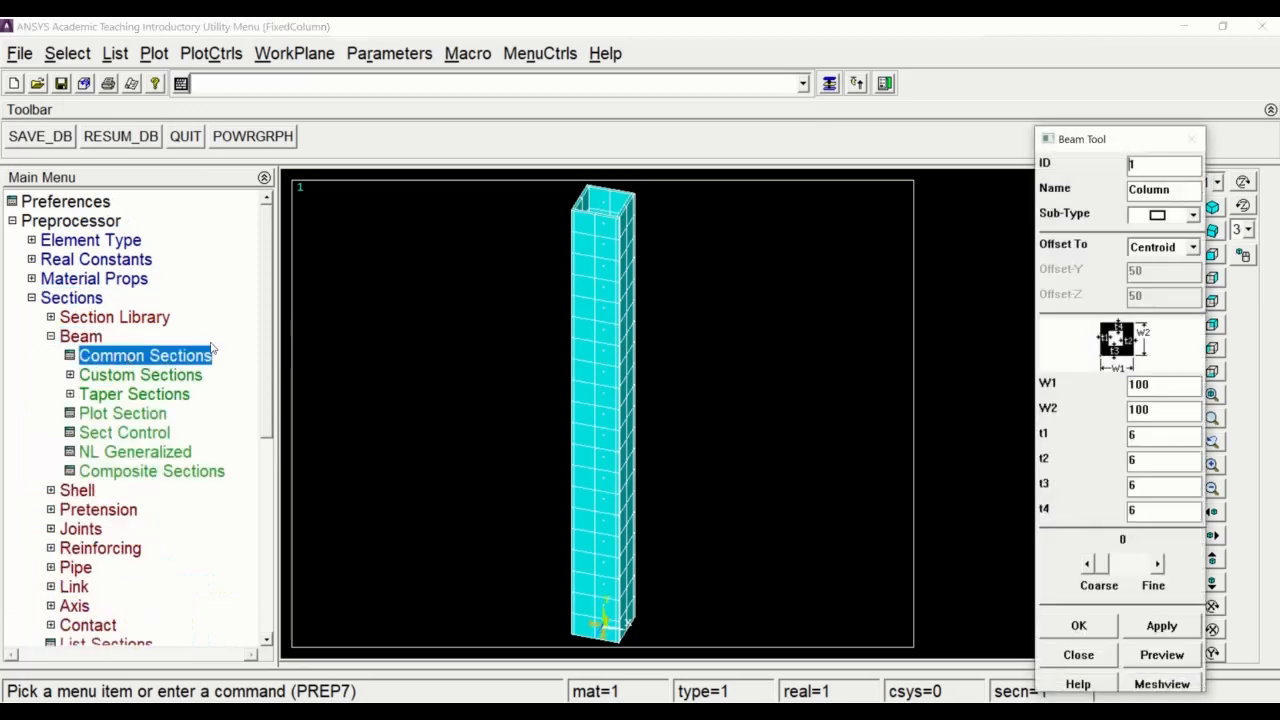
{"action": "left_click_drag", "start_coordinate": [1068, 145], "coordinate": [968, 83]}
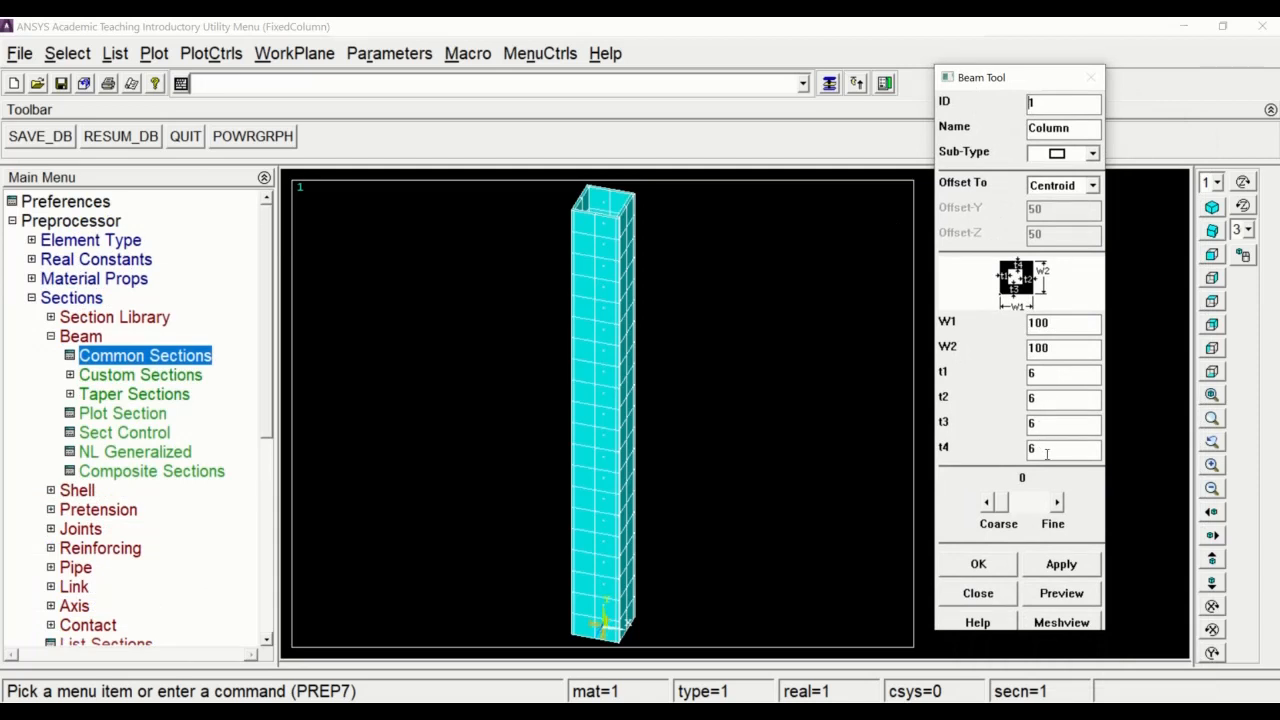
{"action": "left_click", "coordinate": [1072, 597]}
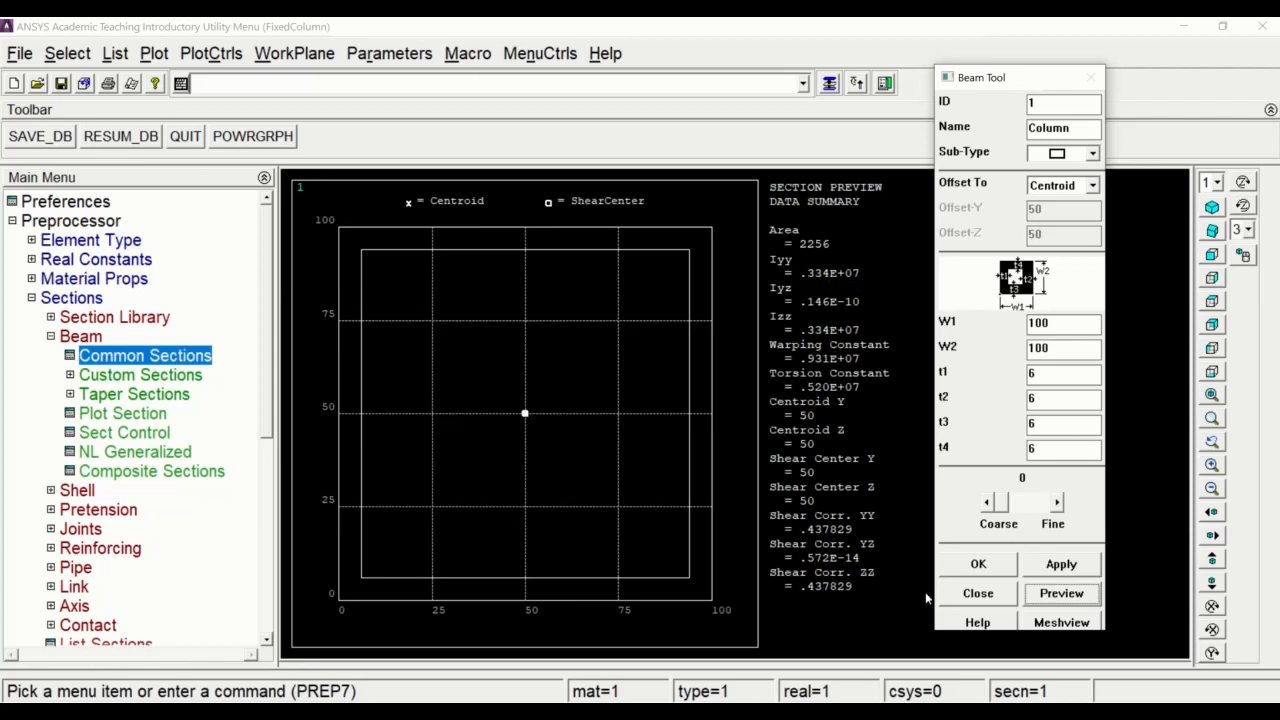
{"action": "left_click", "coordinate": [978, 564]}
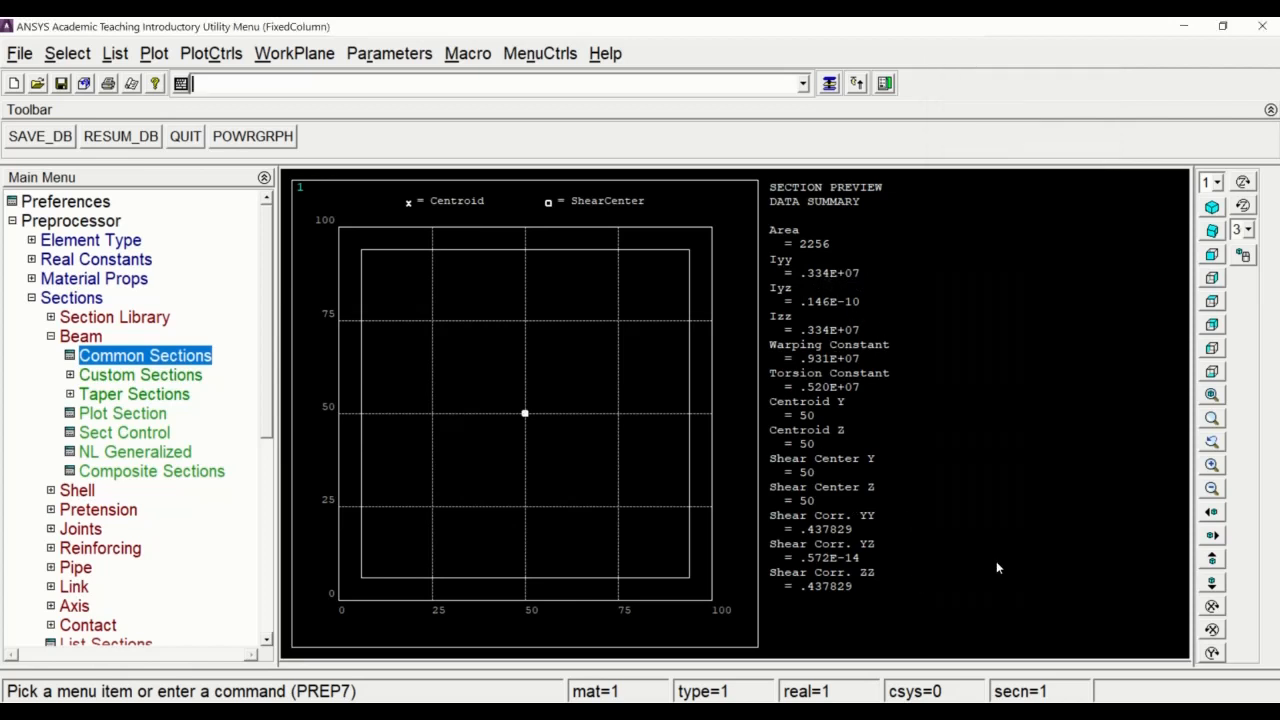
{"action": "left_click", "coordinate": [165, 56]}
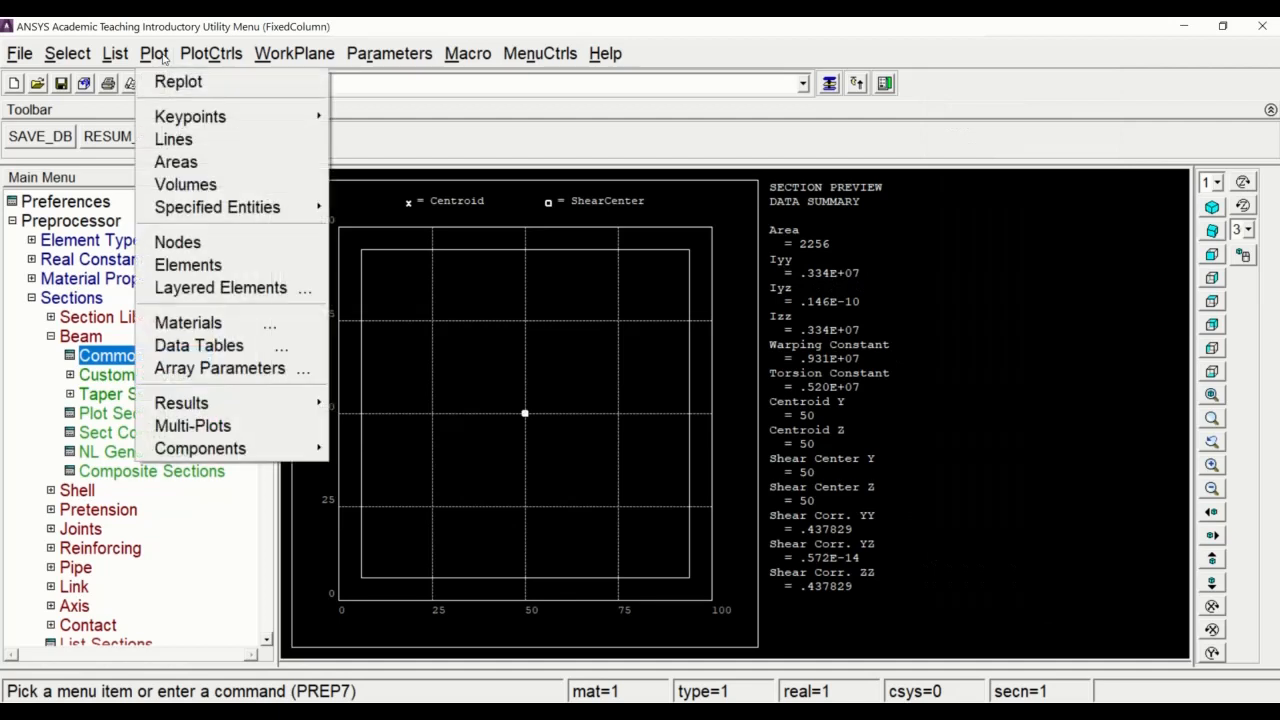
{"action": "left_click", "coordinate": [188, 265]}
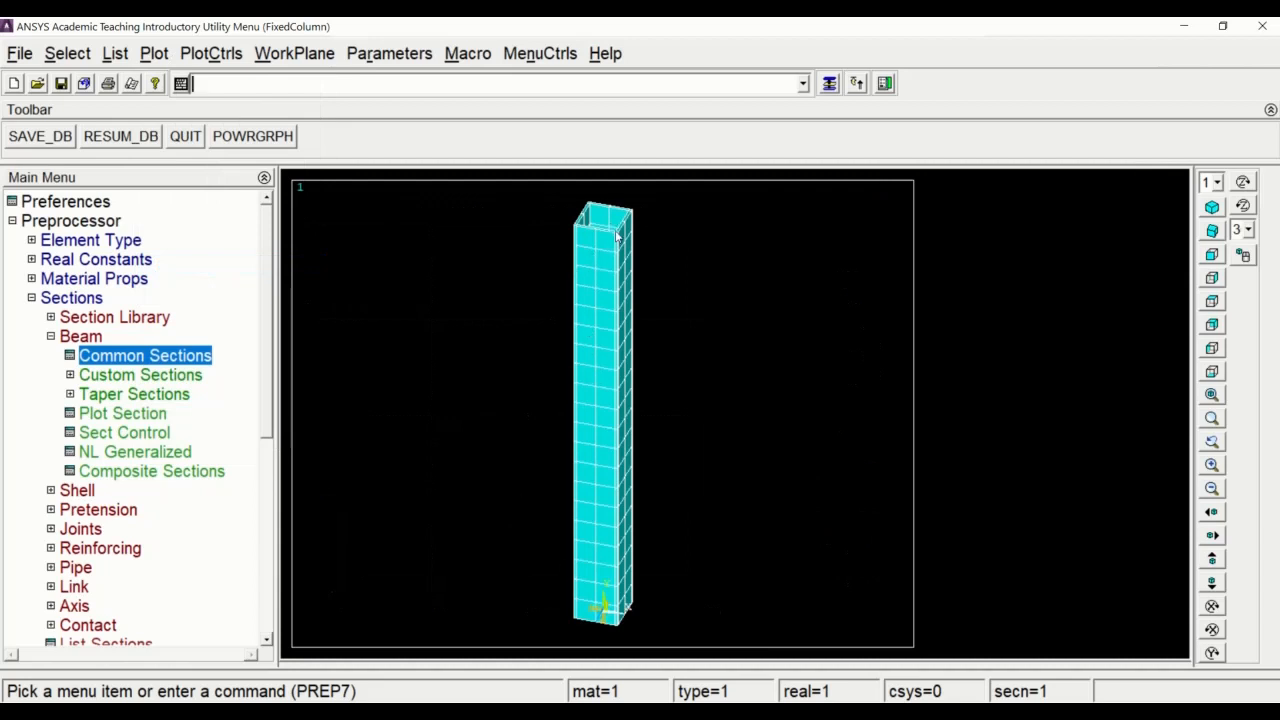
Step: Turn off the element shape display so the column shows as a line, and show the model as a multi-plot
{"action": "left_click", "coordinate": [230, 55]}
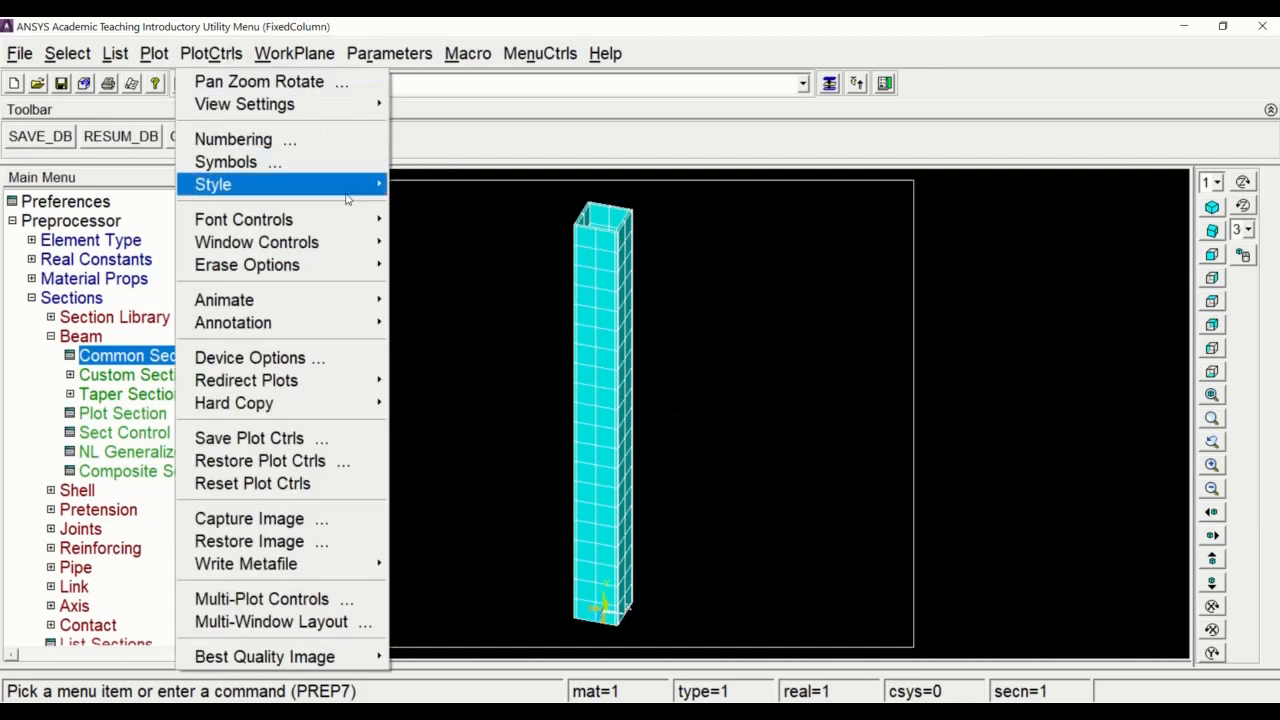
{"action": "mouse_move", "coordinate": [380, 184]}
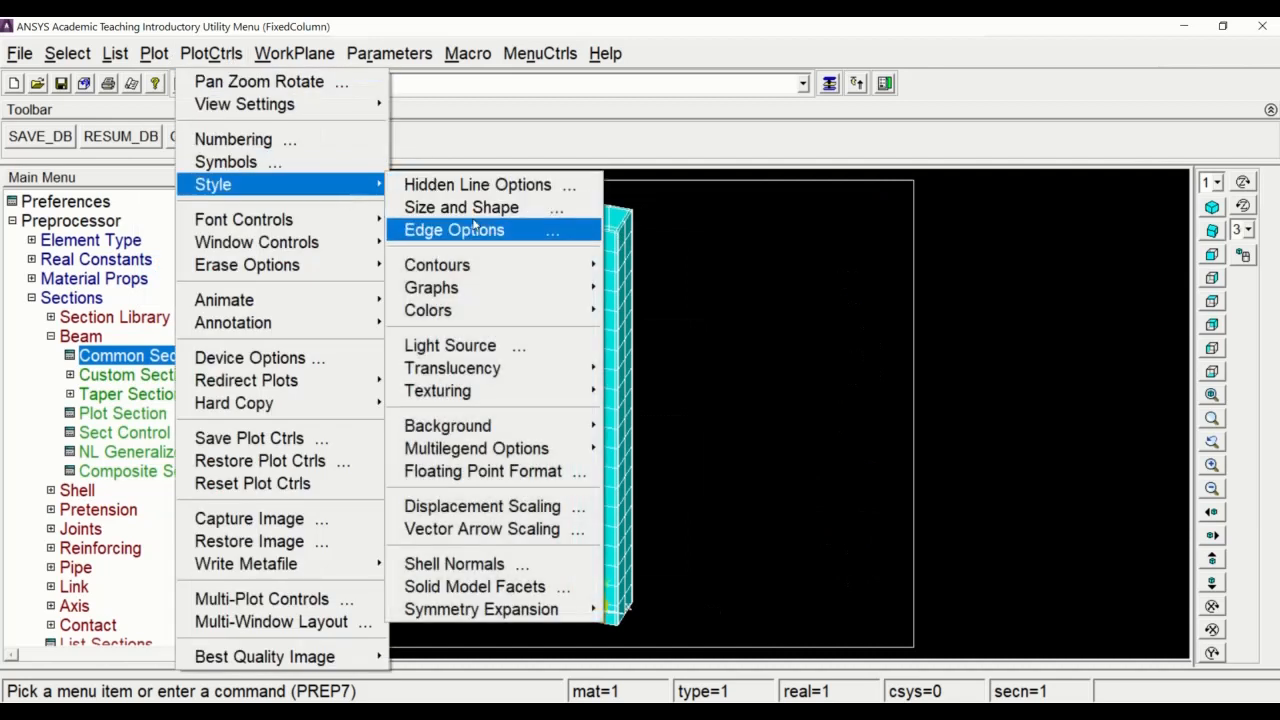
{"action": "left_click", "coordinate": [478, 209]}
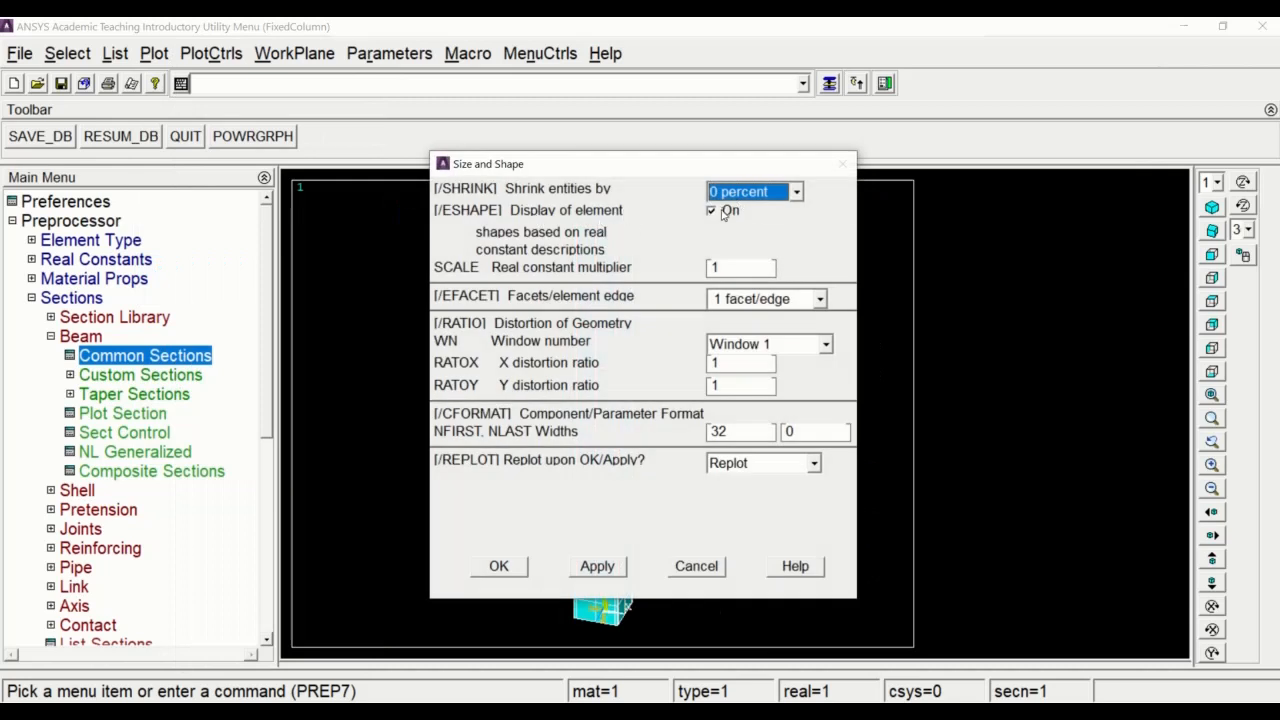
{"action": "left_click", "coordinate": [722, 212]}
{"action": "left_click", "coordinate": [498, 566]}
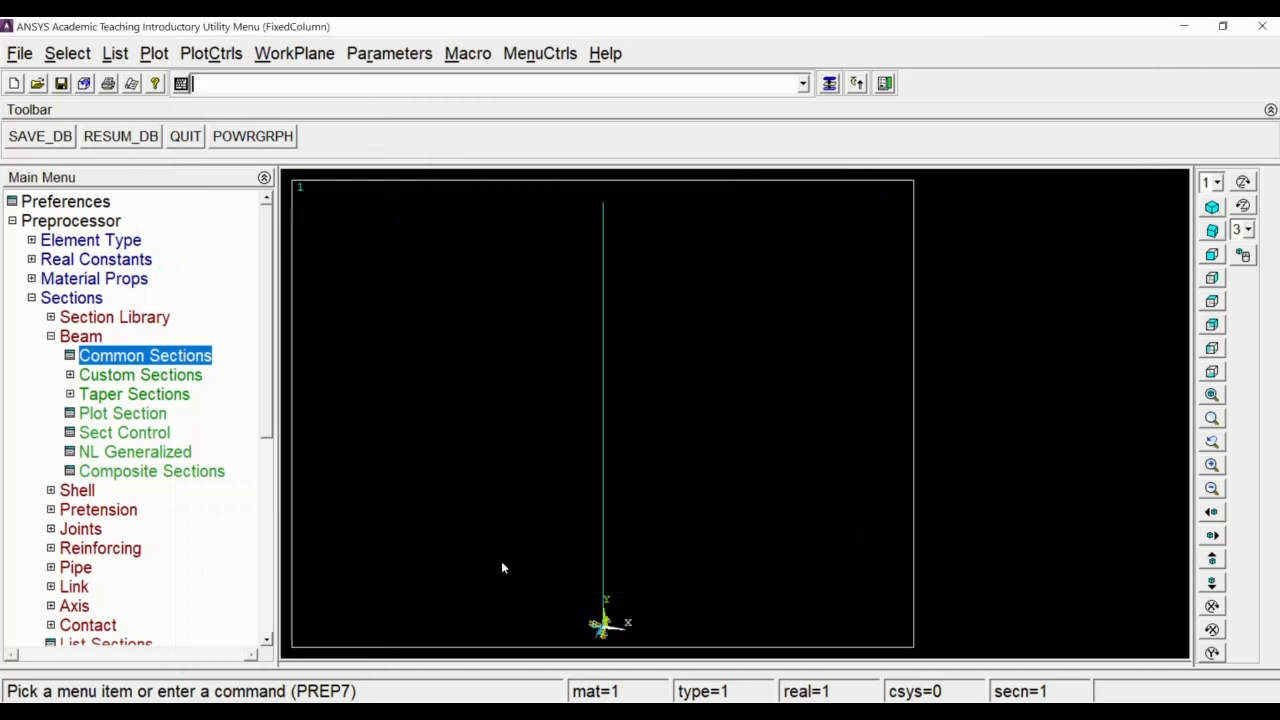
{"action": "left_click", "coordinate": [153, 53]}
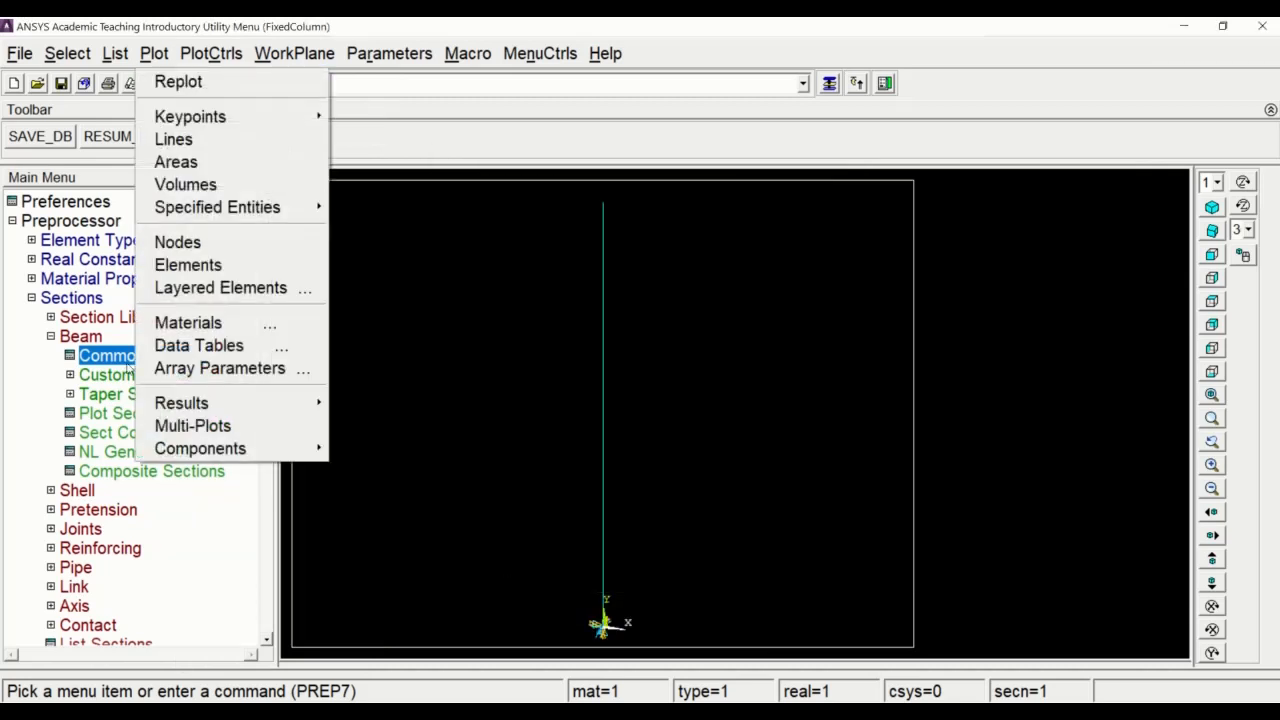
{"action": "left_click", "coordinate": [177, 426]}
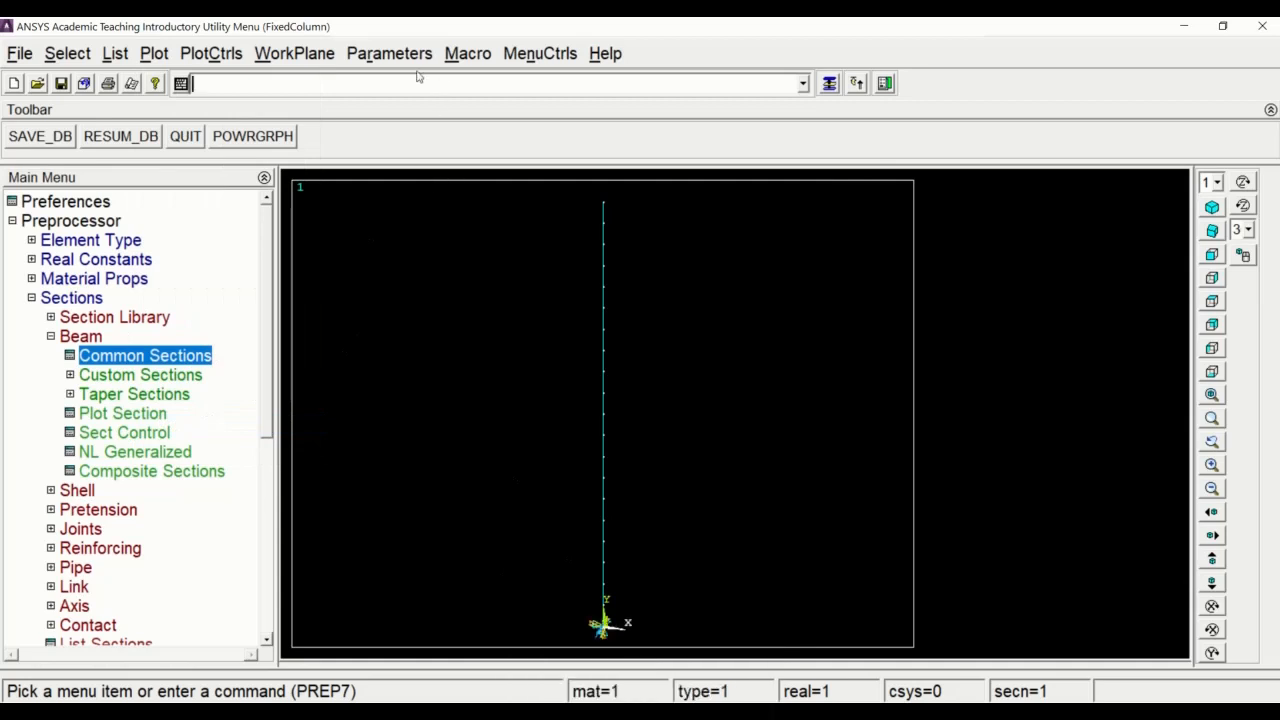
Step: Define a new array parameter named Ciclos25 of type Table with 5 rows, 1 column and 1 plane
{"action": "left_click", "coordinate": [383, 60]}
{"action": "mouse_move", "coordinate": [380, 145]}
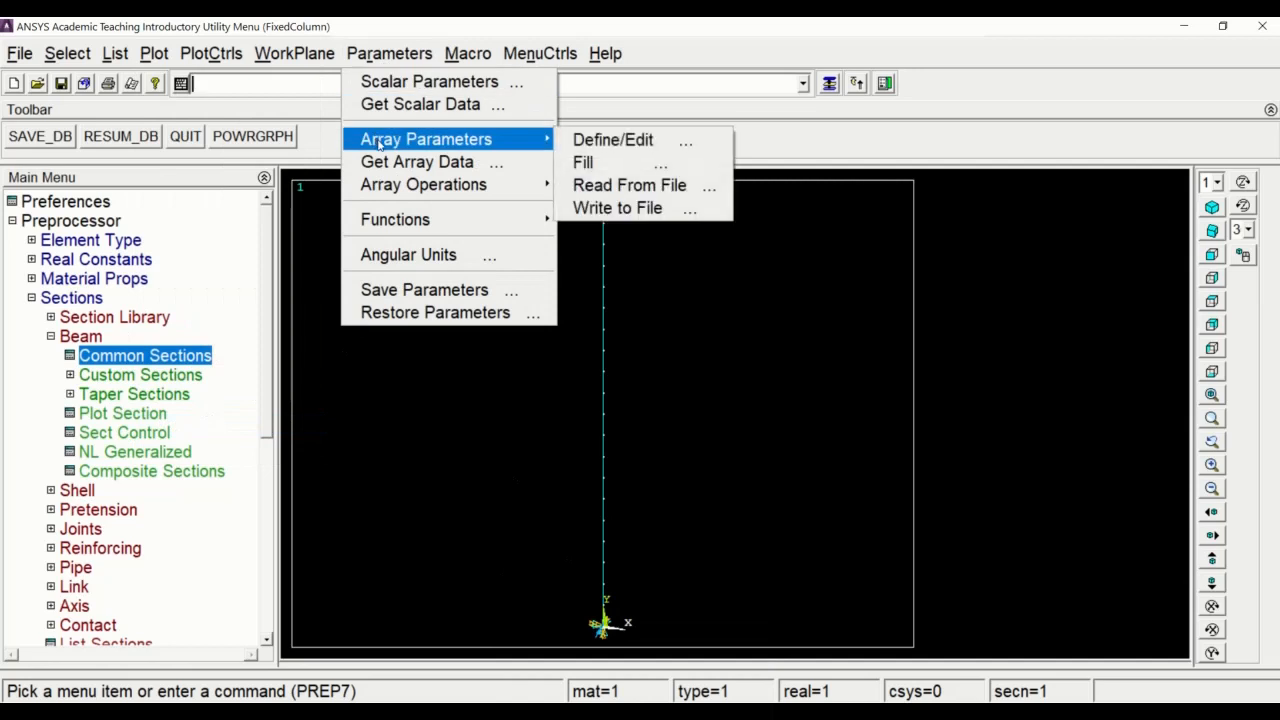
{"action": "left_click", "coordinate": [635, 147]}
{"action": "left_click_drag", "start_coordinate": [650, 124], "coordinate": [367, 133]}
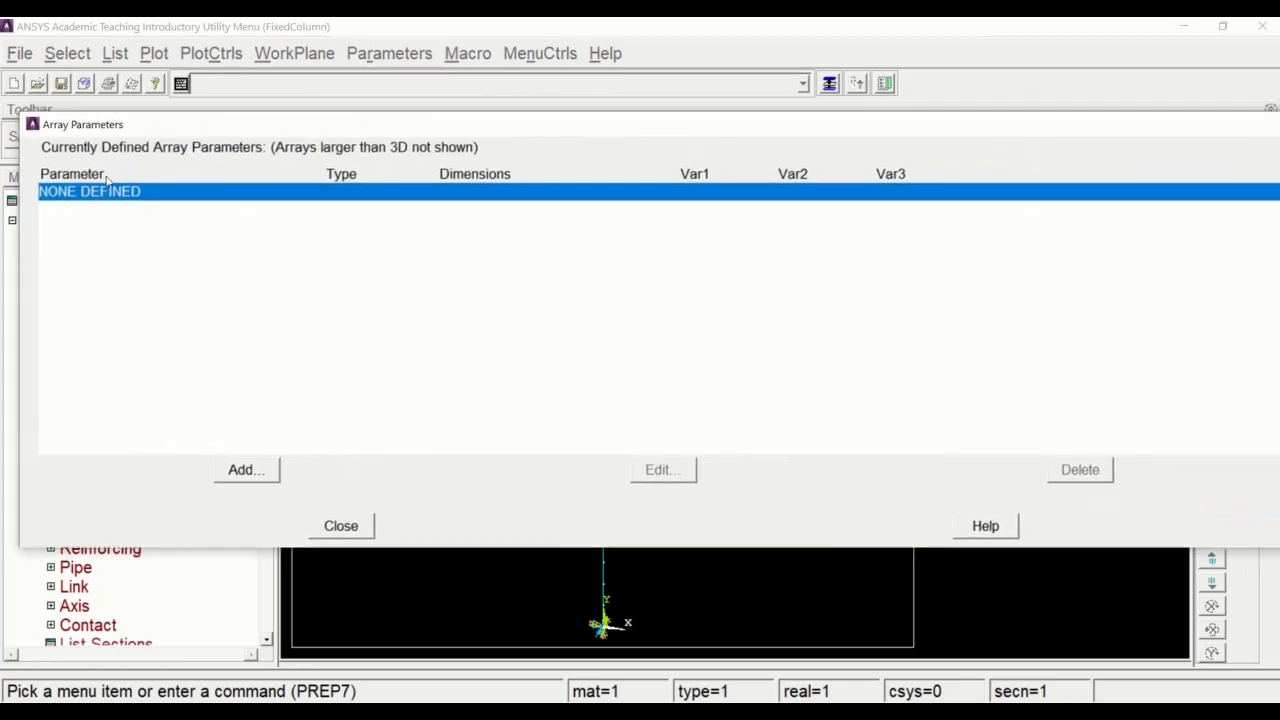
{"action": "left_click", "coordinate": [240, 471]}
{"action": "left_click_drag", "start_coordinate": [605, 210], "coordinate": [570, 241]}
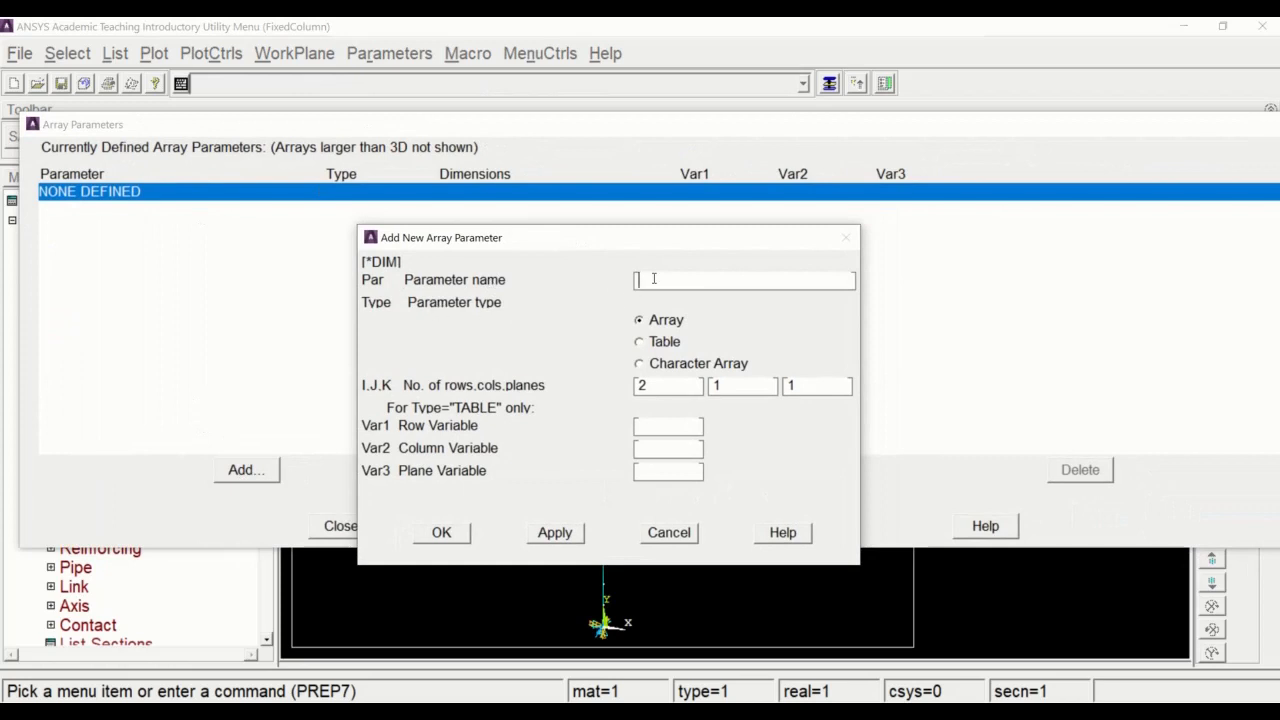
{"action": "type", "text": "CCiclos25"}
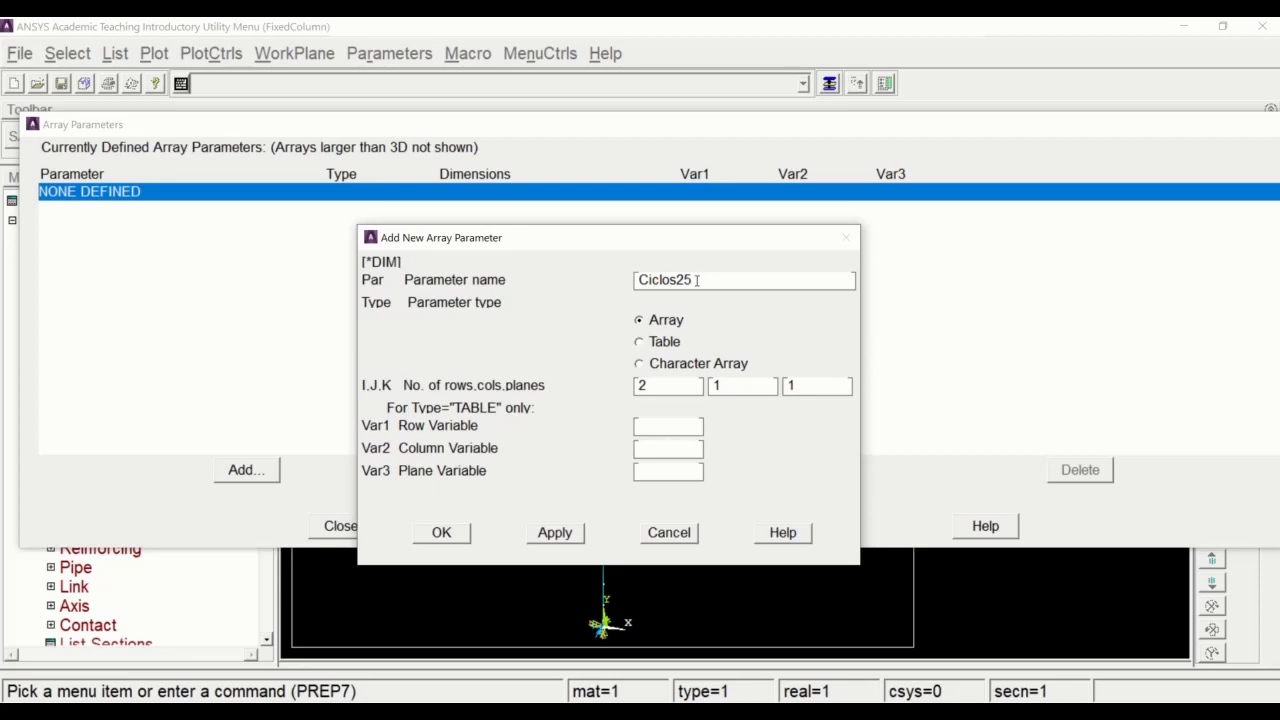
{"action": "left_click", "coordinate": [640, 343]}
{"action": "double_click", "coordinate": [645, 385]}
{"action": "type", "text": "5"}
{"action": "left_click", "coordinate": [462, 533]}
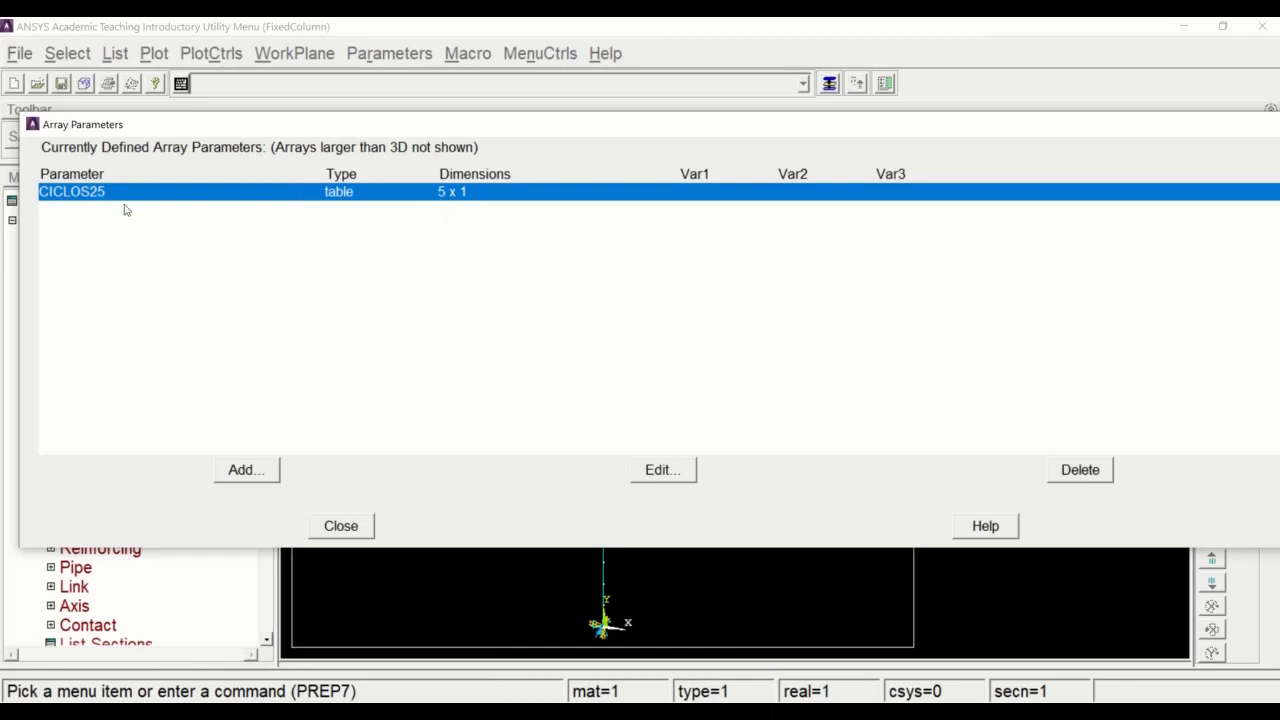
Step: Edit the CICLOS25 table, setting the first row index to 0 and the second row index to 25 with value 25
{"action": "left_click", "coordinate": [662, 470]}
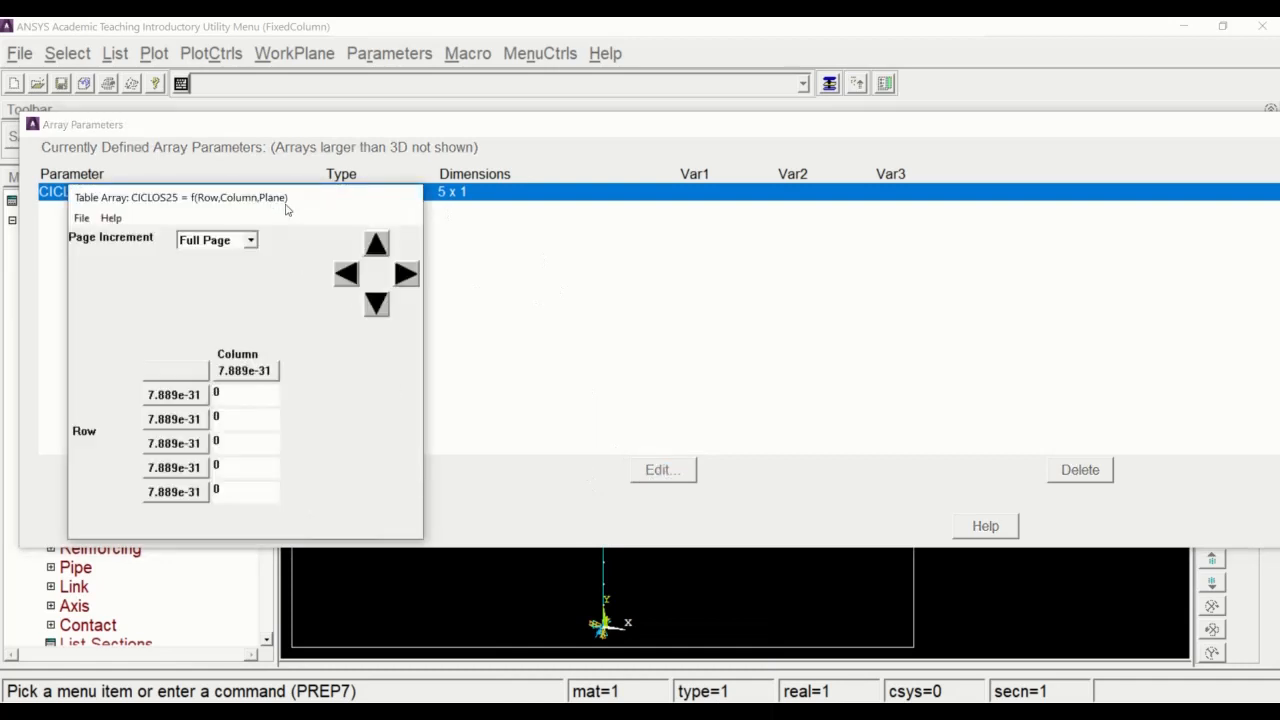
{"action": "left_click_drag", "start_coordinate": [270, 200], "coordinate": [378, 215]}
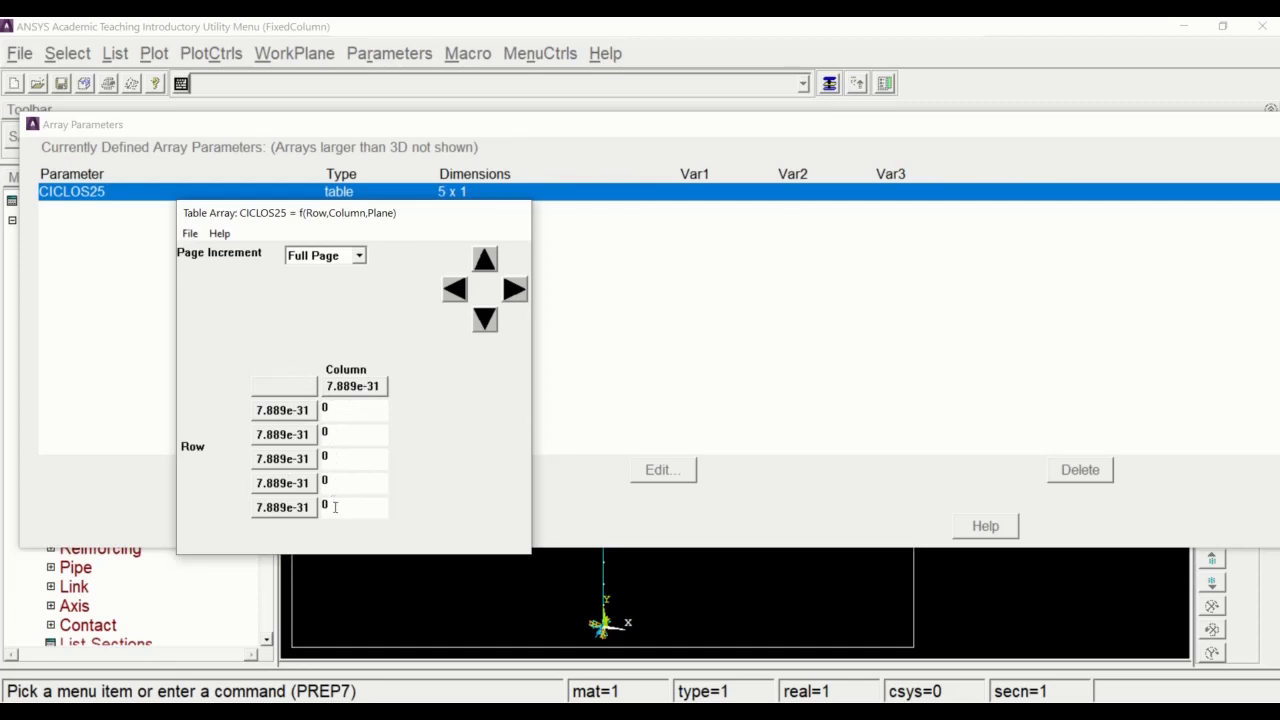
{"action": "left_click", "coordinate": [259, 410]}
{"action": "left_click_drag", "start_coordinate": [254, 407], "coordinate": [318, 406]}
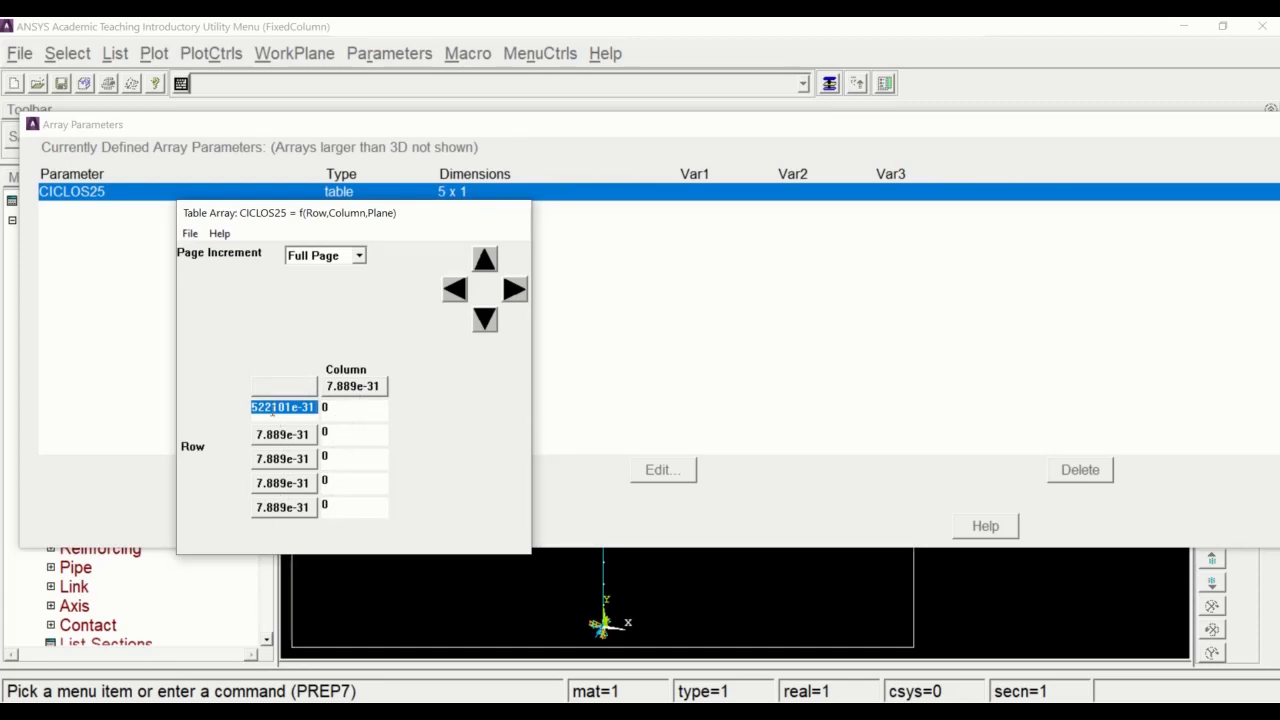
{"action": "type", "text": "0"}
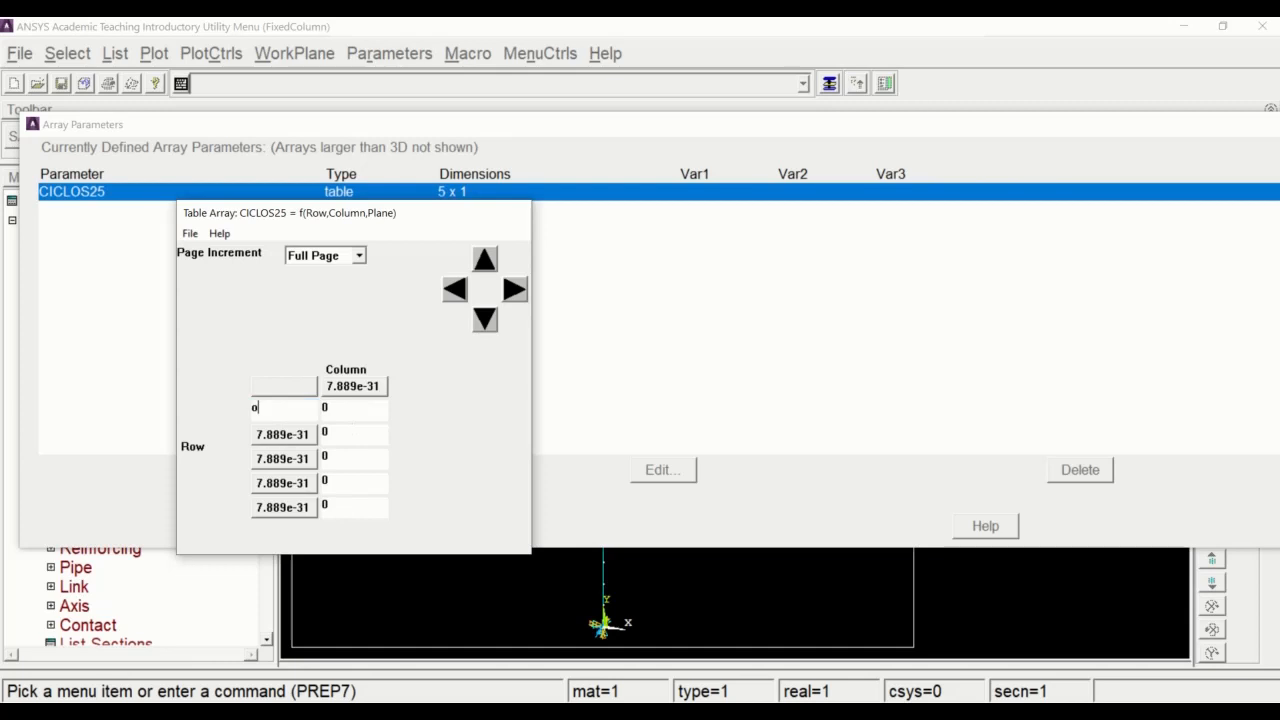
{"action": "left_click", "coordinate": [331, 407]}
{"action": "left_click", "coordinate": [270, 436]}
{"action": "left_click_drag", "start_coordinate": [253, 431], "coordinate": [369, 424]}
{"action": "type", "text": "25"}
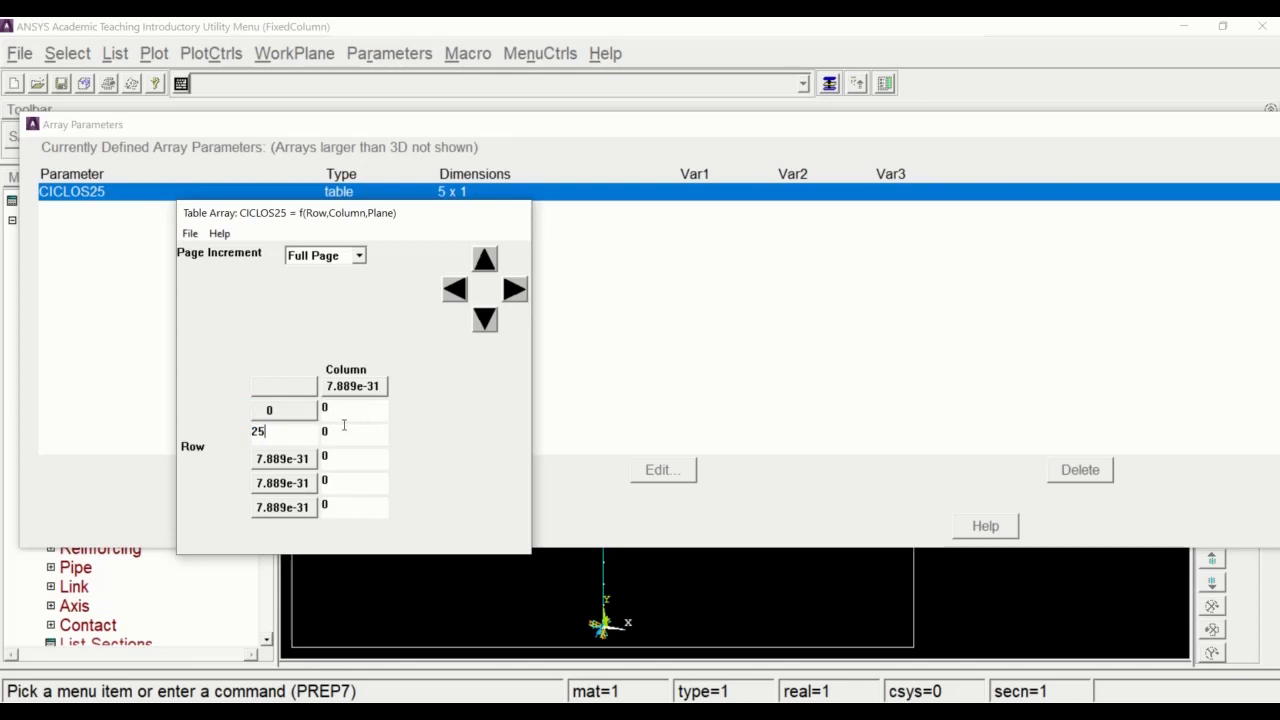
{"action": "key", "text": "Tab"}
{"action": "type", "text": "2"}
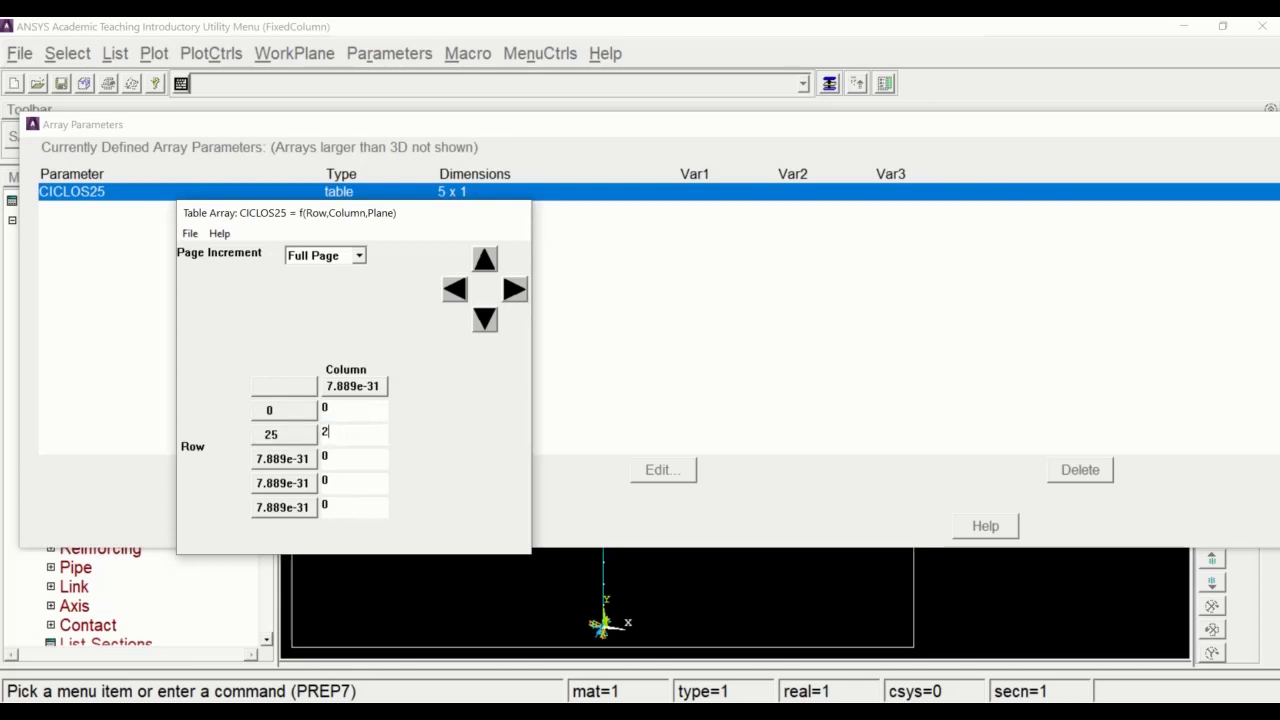
Step: Set the third row index of the table to 50 and the fourth row index to 75 with value -25
{"action": "left_click", "coordinate": [288, 458]}
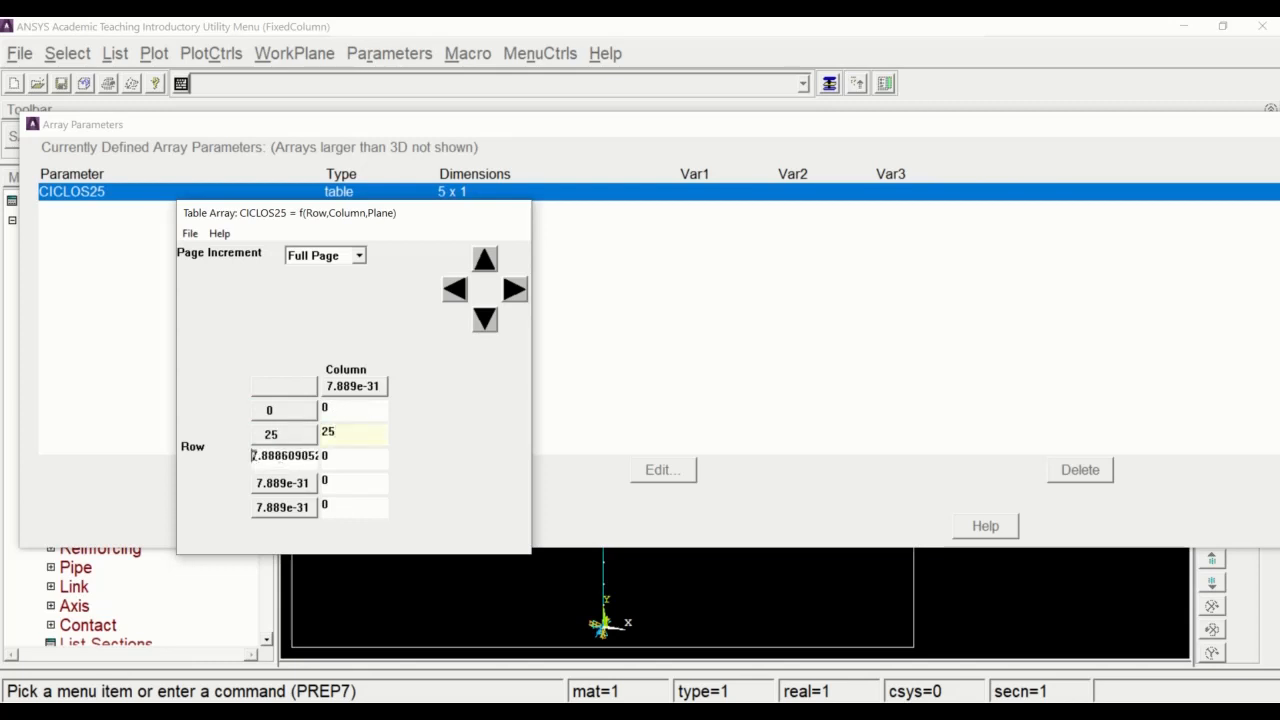
{"action": "left_click_drag", "start_coordinate": [252, 455], "coordinate": [402, 447]}
{"action": "type", "text": "50"}
{"action": "key", "text": "Return"}
{"action": "left_click", "coordinate": [265, 484]}
{"action": "left_click_drag", "start_coordinate": [258, 481], "coordinate": [380, 479]}
{"action": "type", "text": "75"}
{"action": "key", "text": "Return"}
{"action": "double_click", "coordinate": [321, 482]}
{"action": "type", "text": "-25"}
Step: Set the fifth row index to 100, then apply the table values and quit the table editor
{"action": "left_click", "coordinate": [272, 507]}
{"action": "left_click_drag", "start_coordinate": [253, 505], "coordinate": [381, 502]}
{"action": "type", "text": "100"}
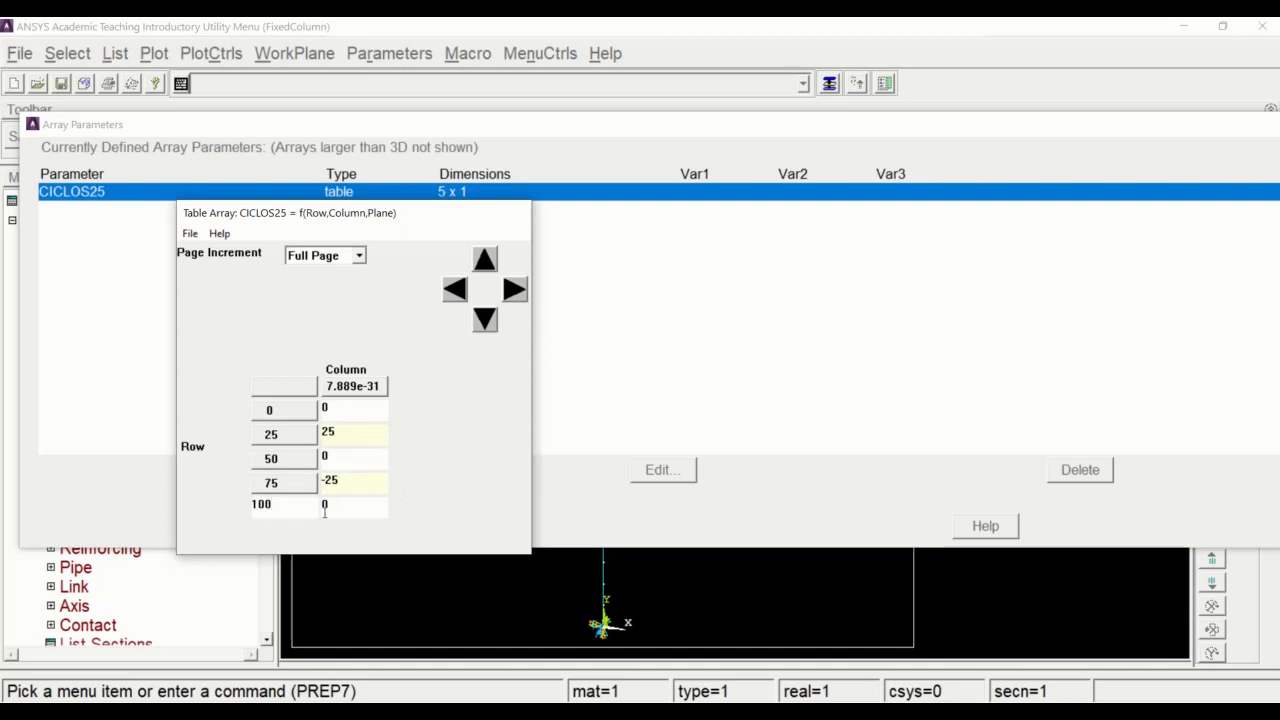
{"action": "left_click", "coordinate": [350, 508]}
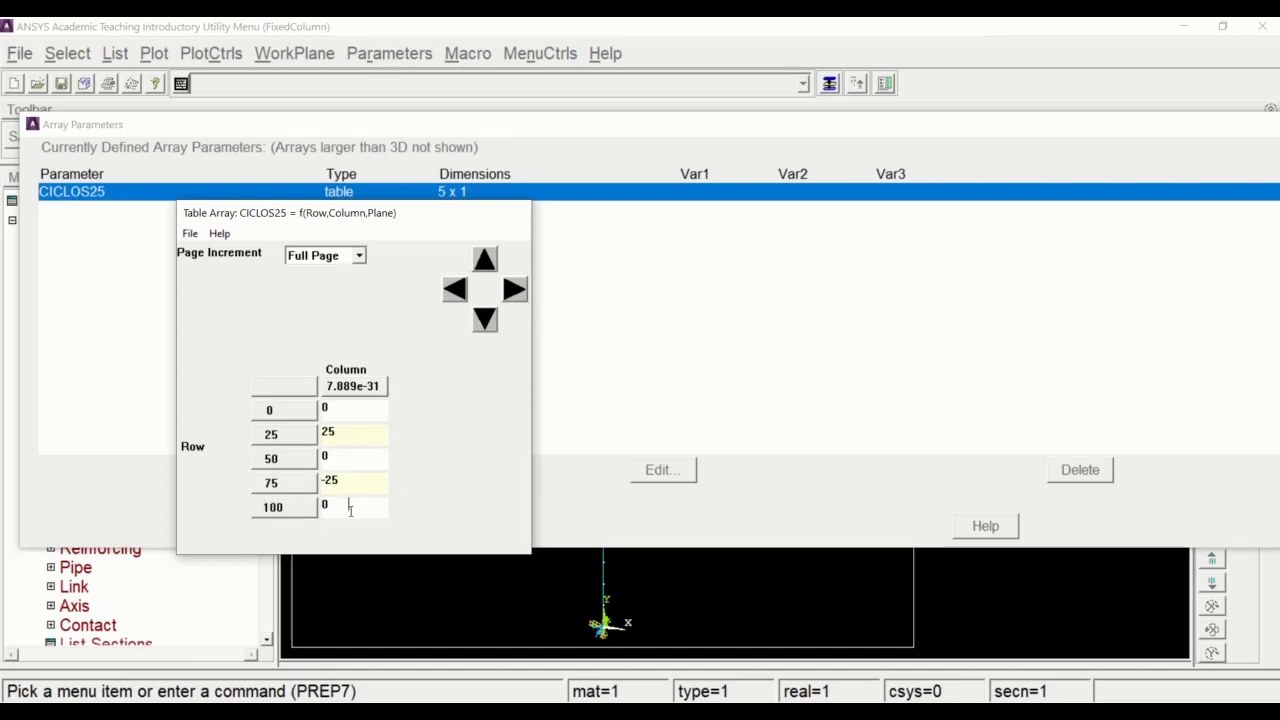
{"action": "left_click", "coordinate": [190, 234]}
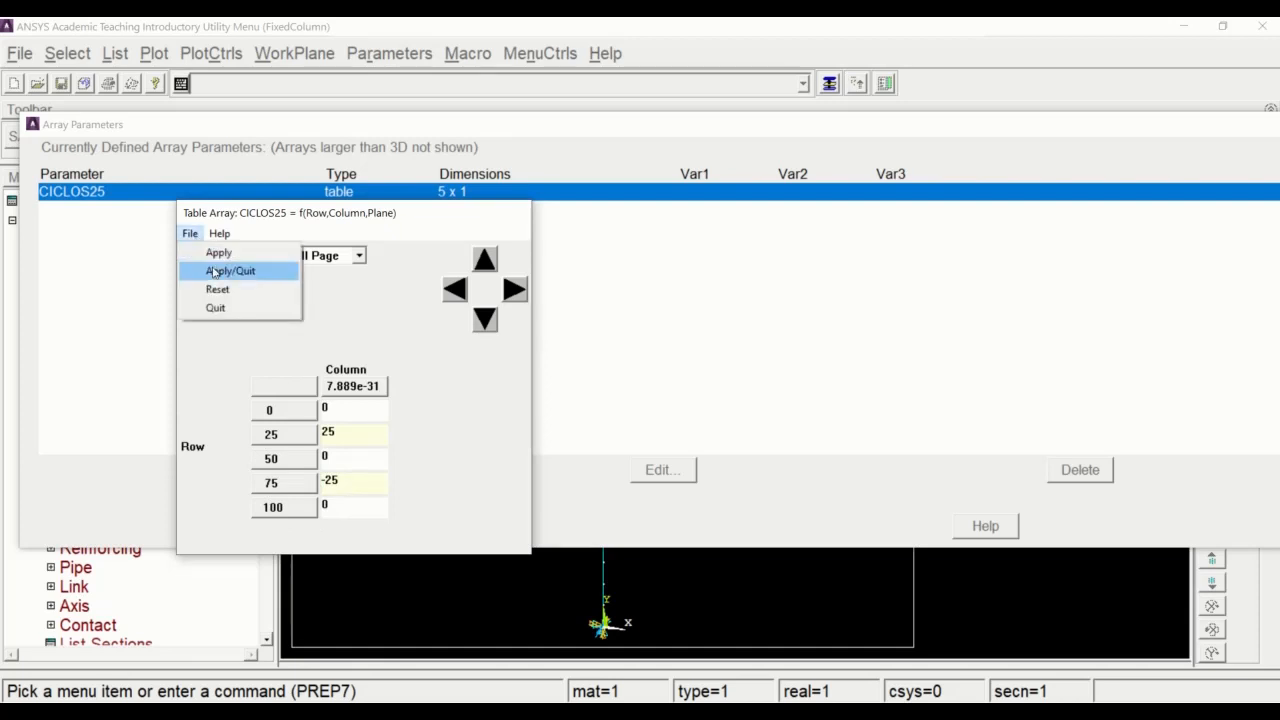
{"action": "left_click", "coordinate": [237, 274]}
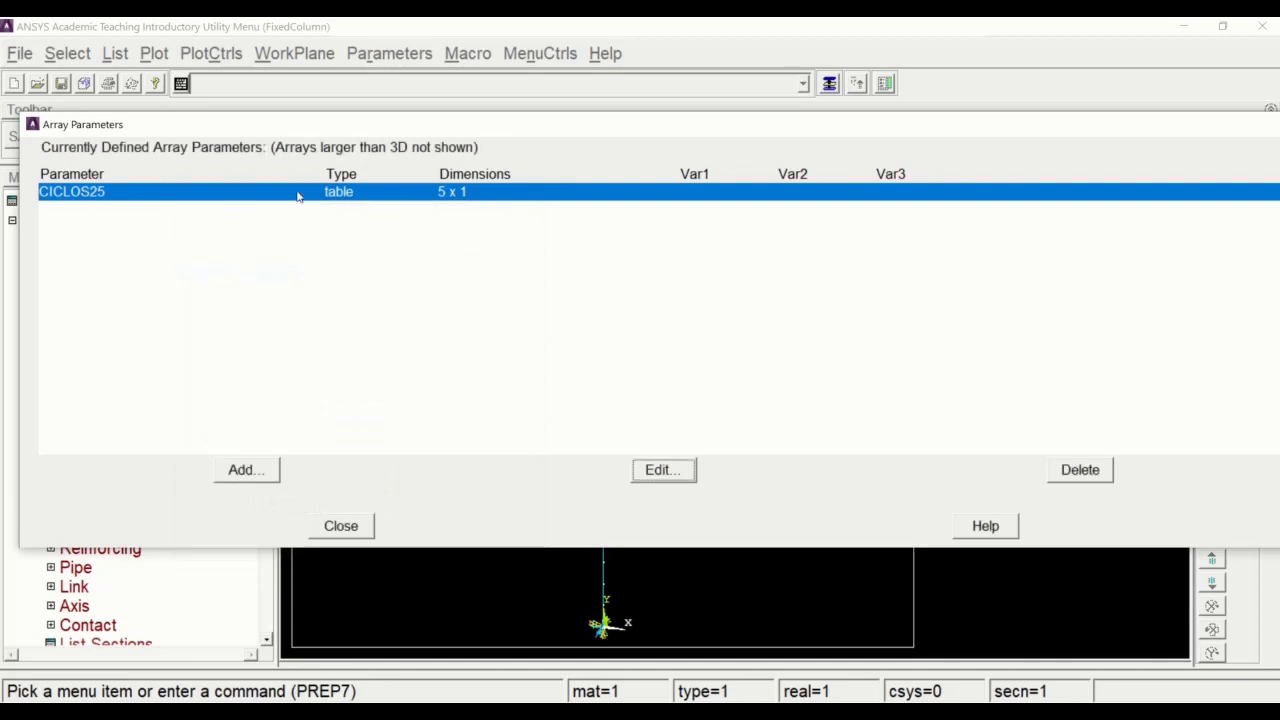
Step: Review the row indices and values of the CICLOS25 table, close the array parameters, and consult the solution steps slide in PowerPoint
{"action": "left_click", "coordinate": [648, 468]}
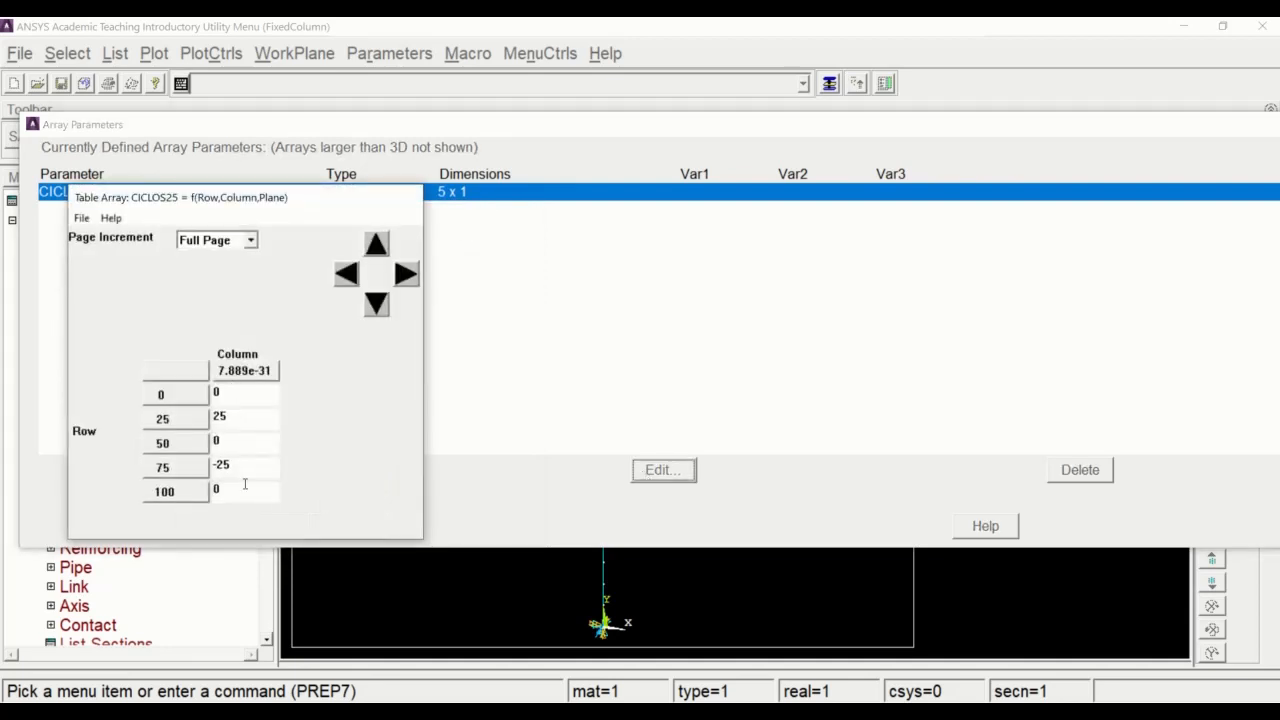
{"action": "left_click", "coordinate": [81, 218]}
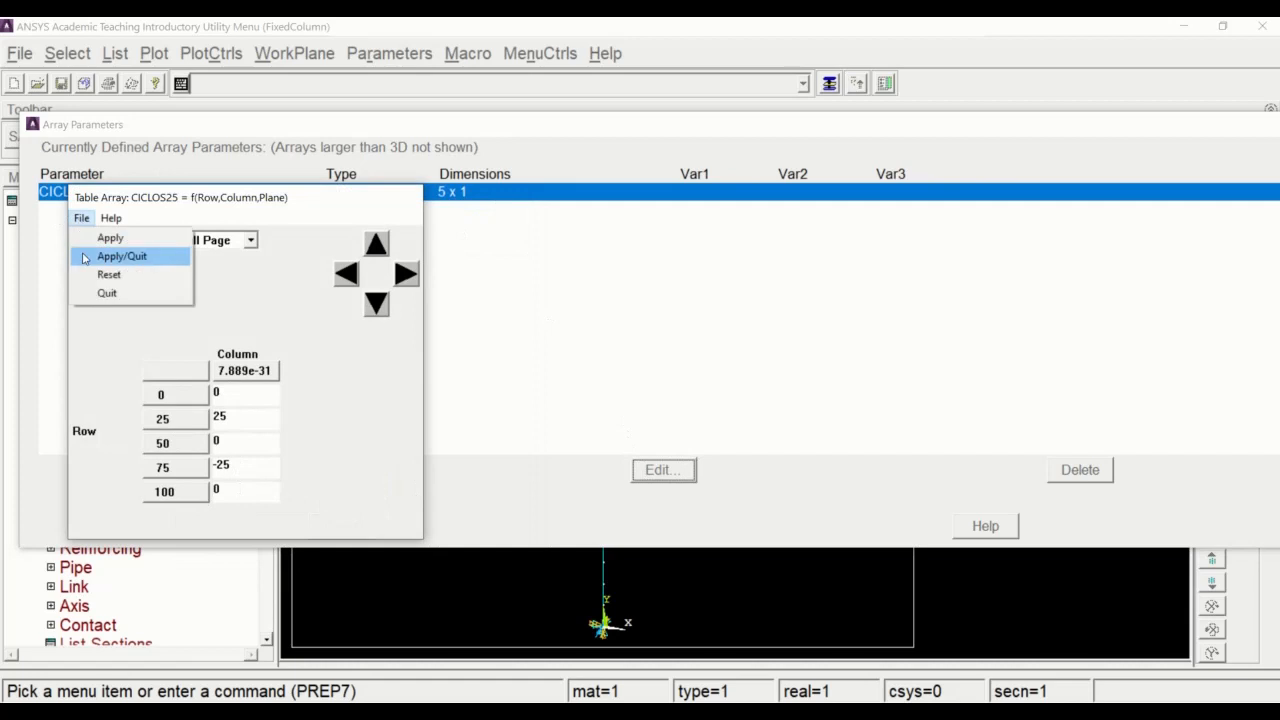
{"action": "left_click", "coordinate": [90, 294]}
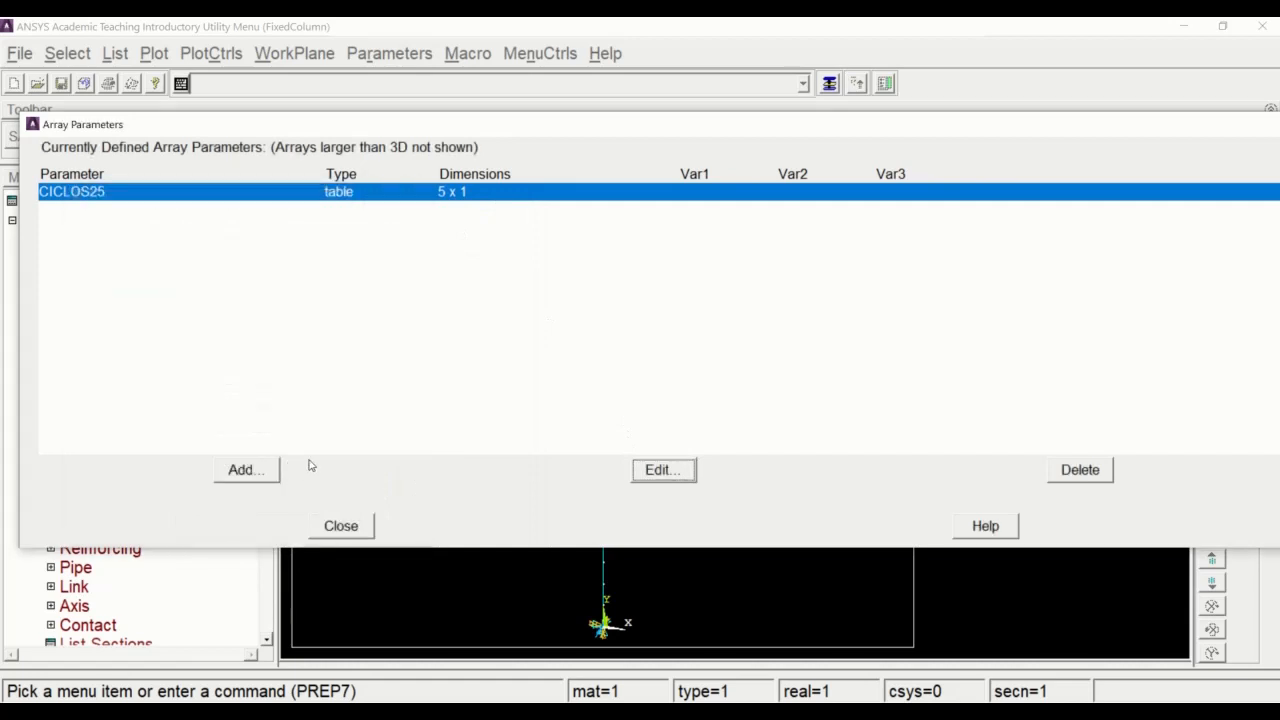
{"action": "left_click", "coordinate": [334, 525]}
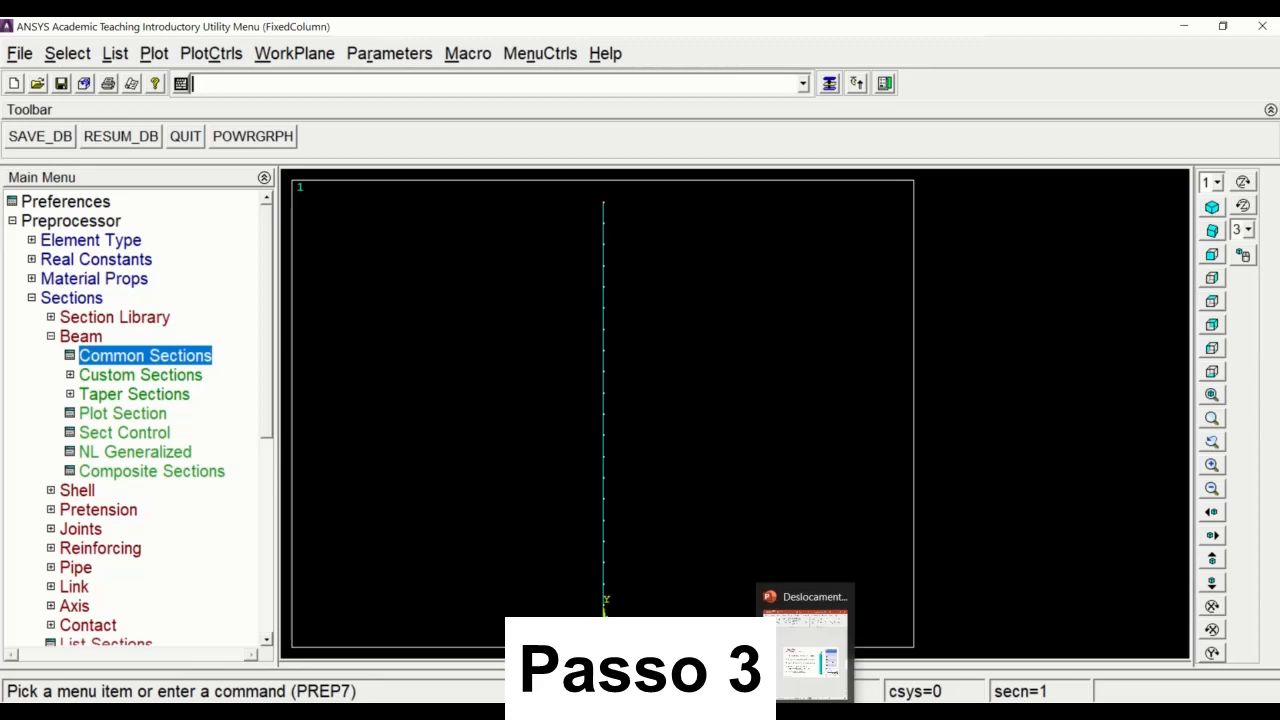
{"action": "left_click", "coordinate": [803, 689]}
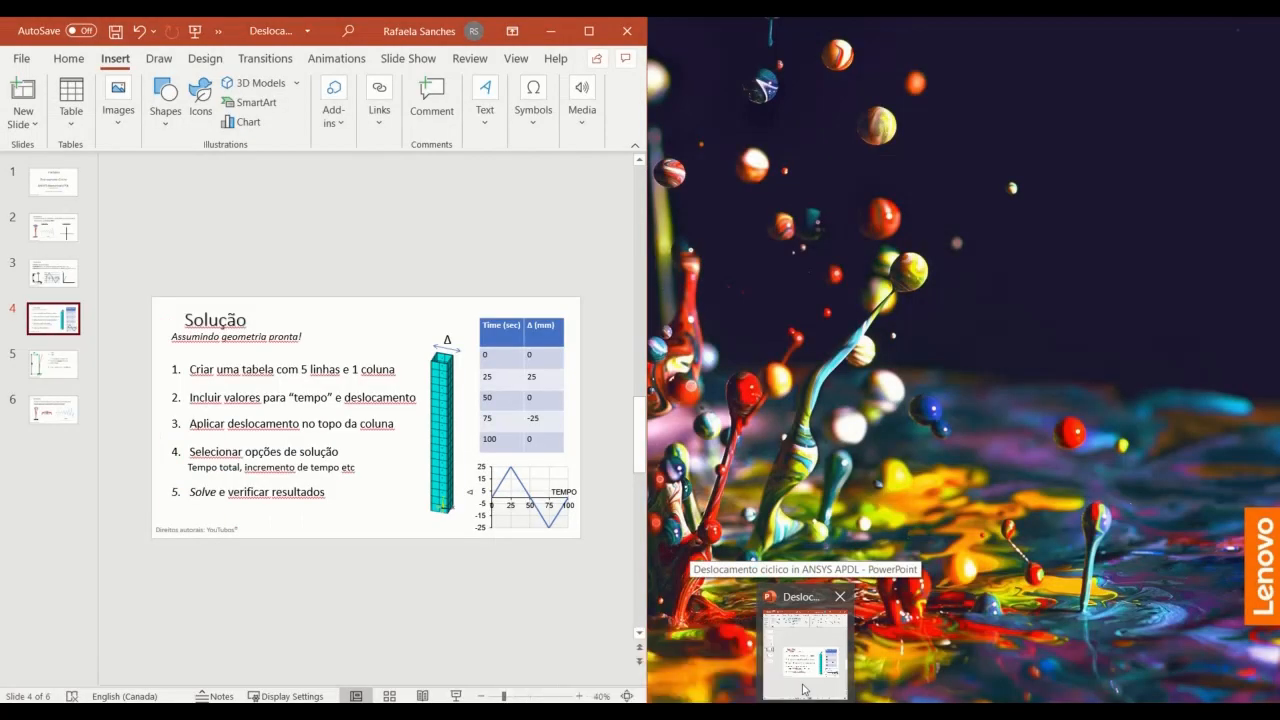
{"action": "left_click", "coordinate": [803, 689]}
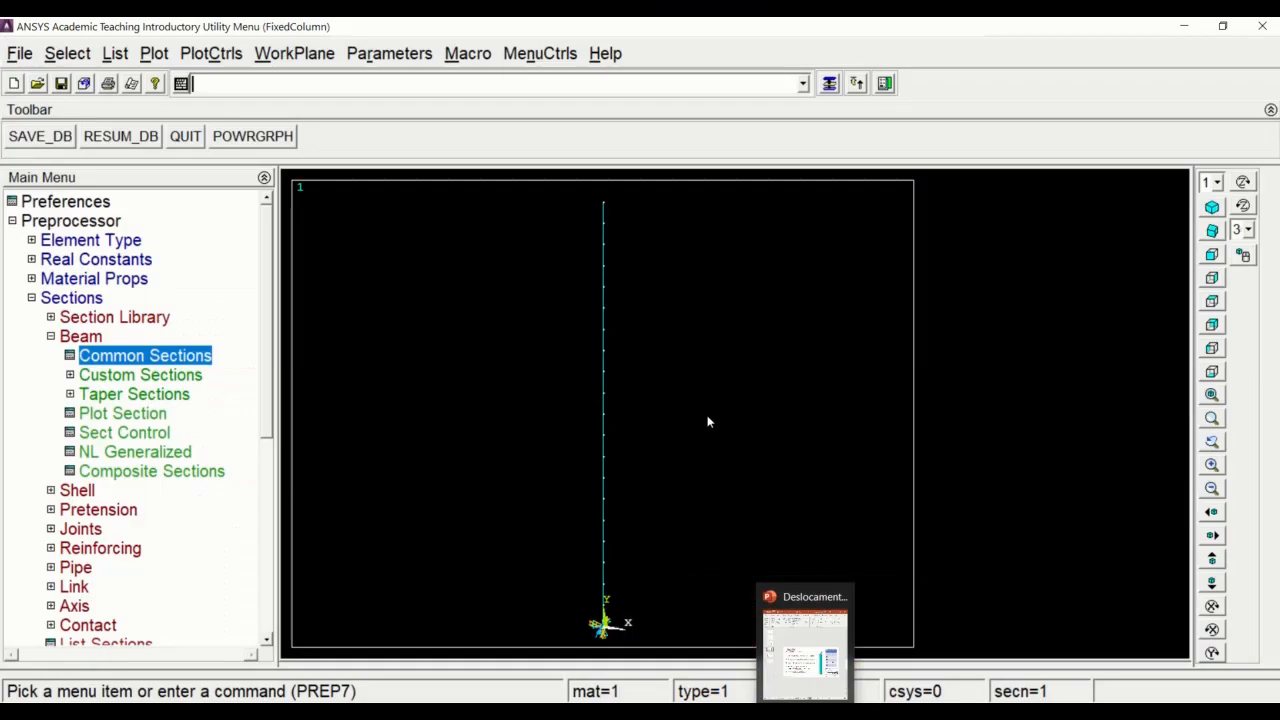
Step: Back in ANSYS, start applying a structural displacement on nodes and pick the node at the top of the column
{"action": "left_click", "coordinate": [93, 337]}
{"action": "left_click", "coordinate": [92, 299]}
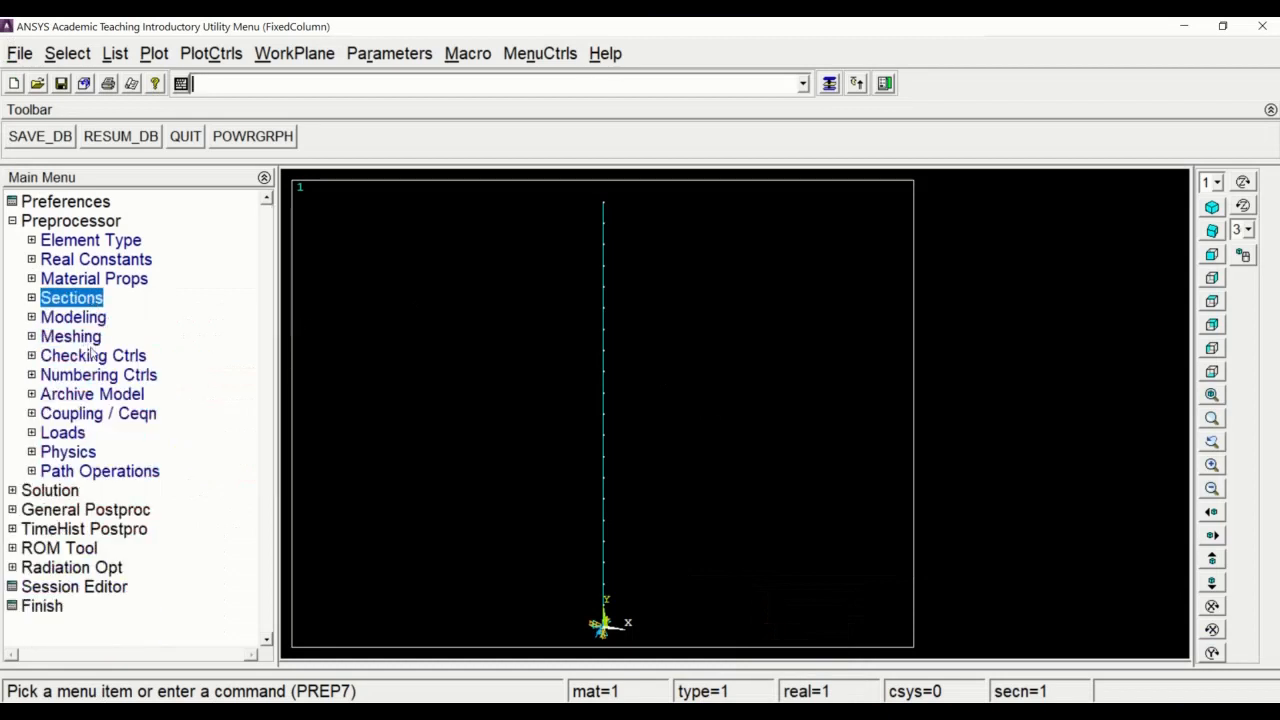
{"action": "left_click", "coordinate": [55, 436]}
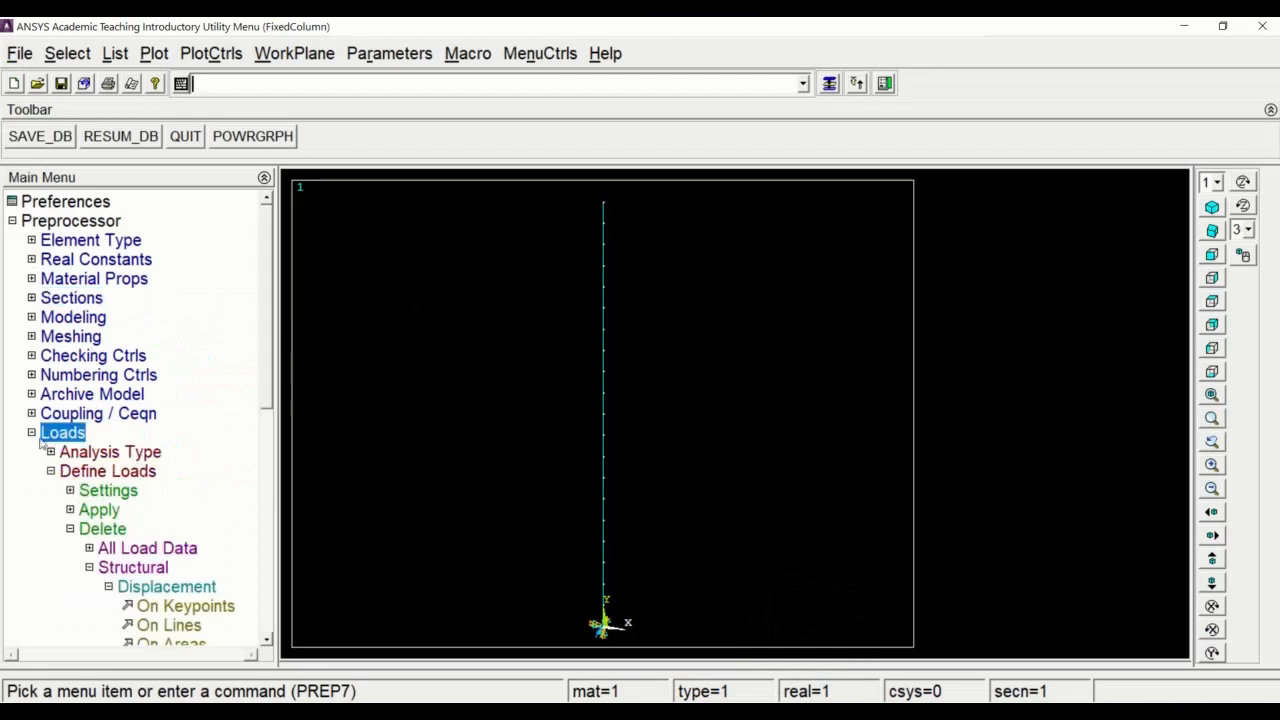
{"action": "left_click", "coordinate": [90, 473]}
{"action": "left_click", "coordinate": [90, 473]}
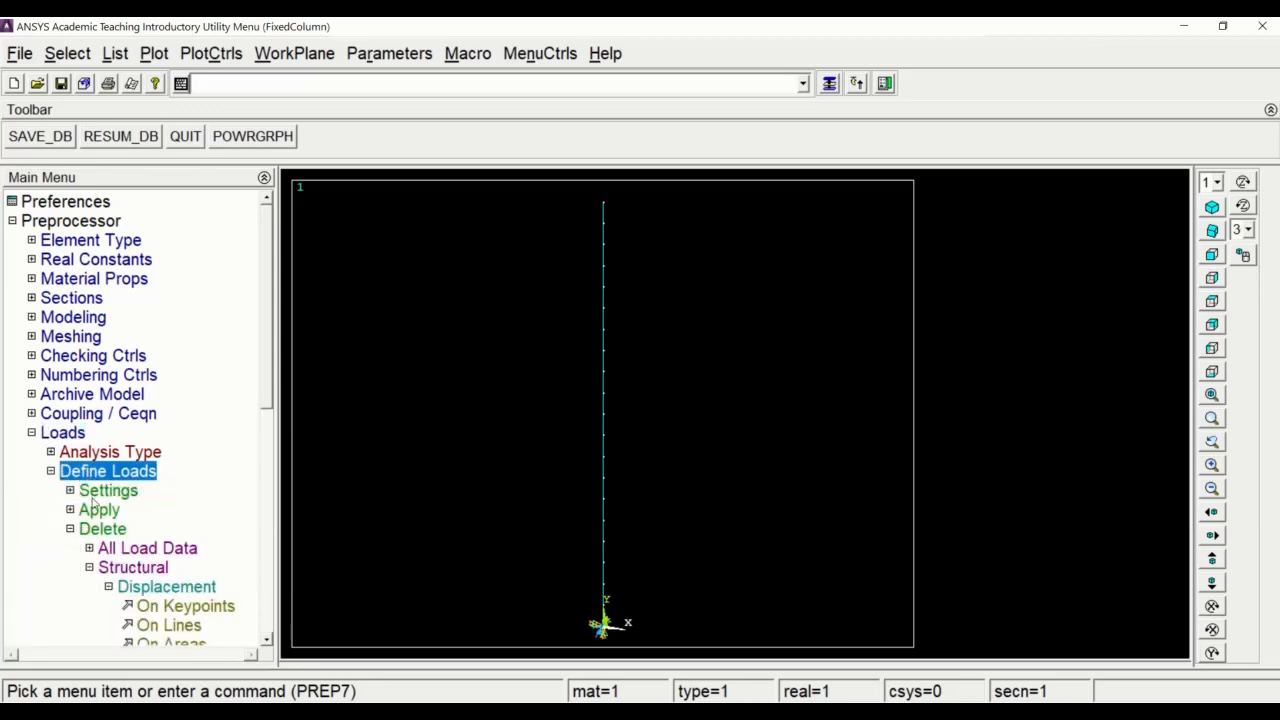
{"action": "left_click", "coordinate": [95, 510]}
{"action": "left_click", "coordinate": [114, 532]}
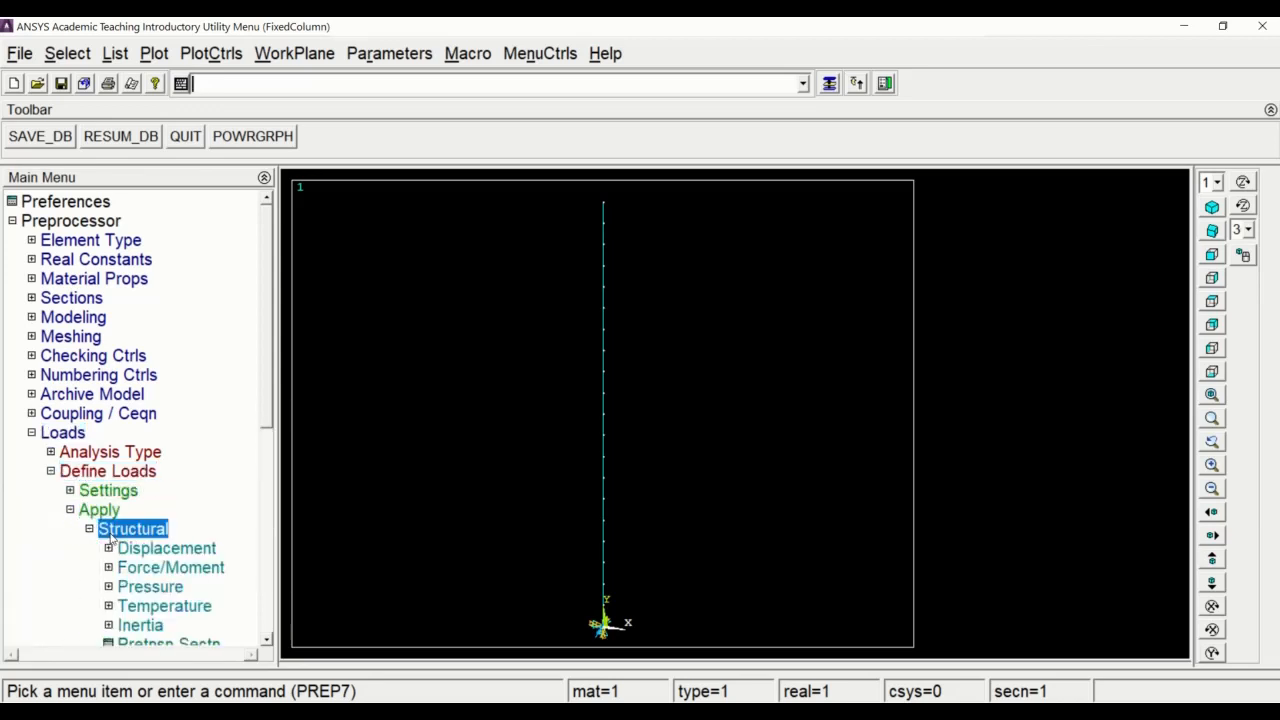
{"action": "left_click", "coordinate": [127, 550]}
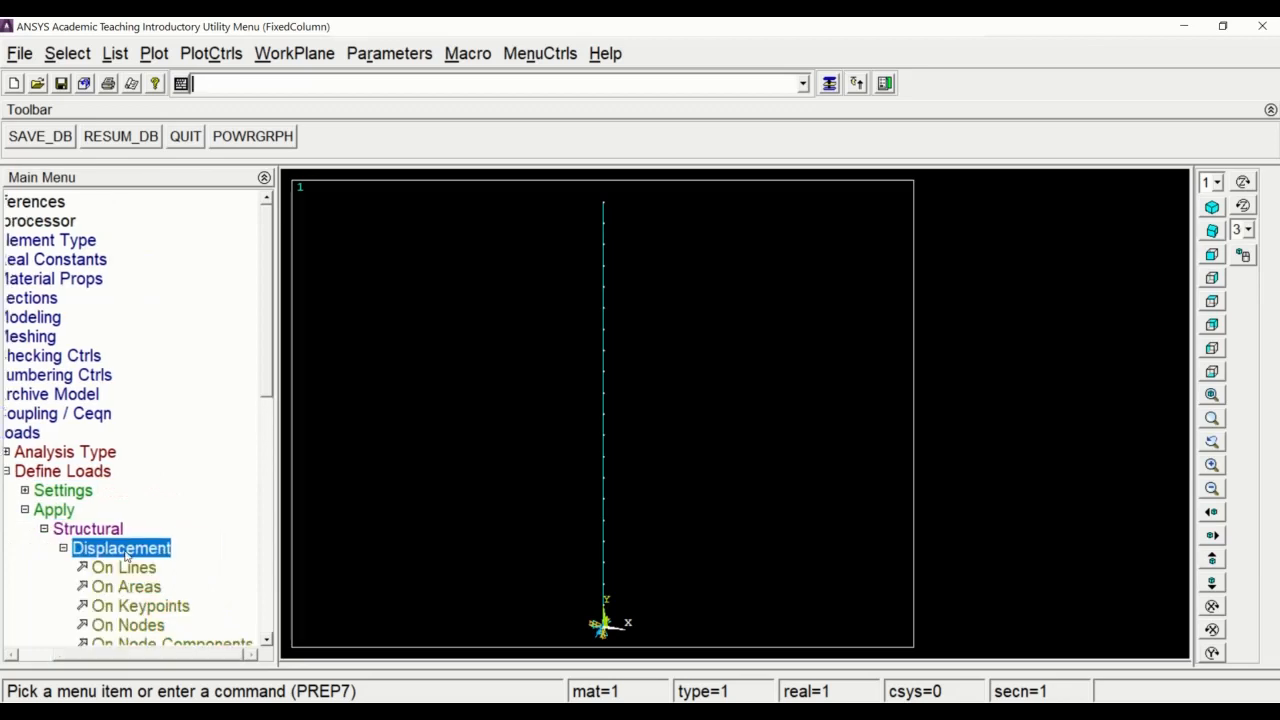
{"action": "left_click", "coordinate": [127, 625]}
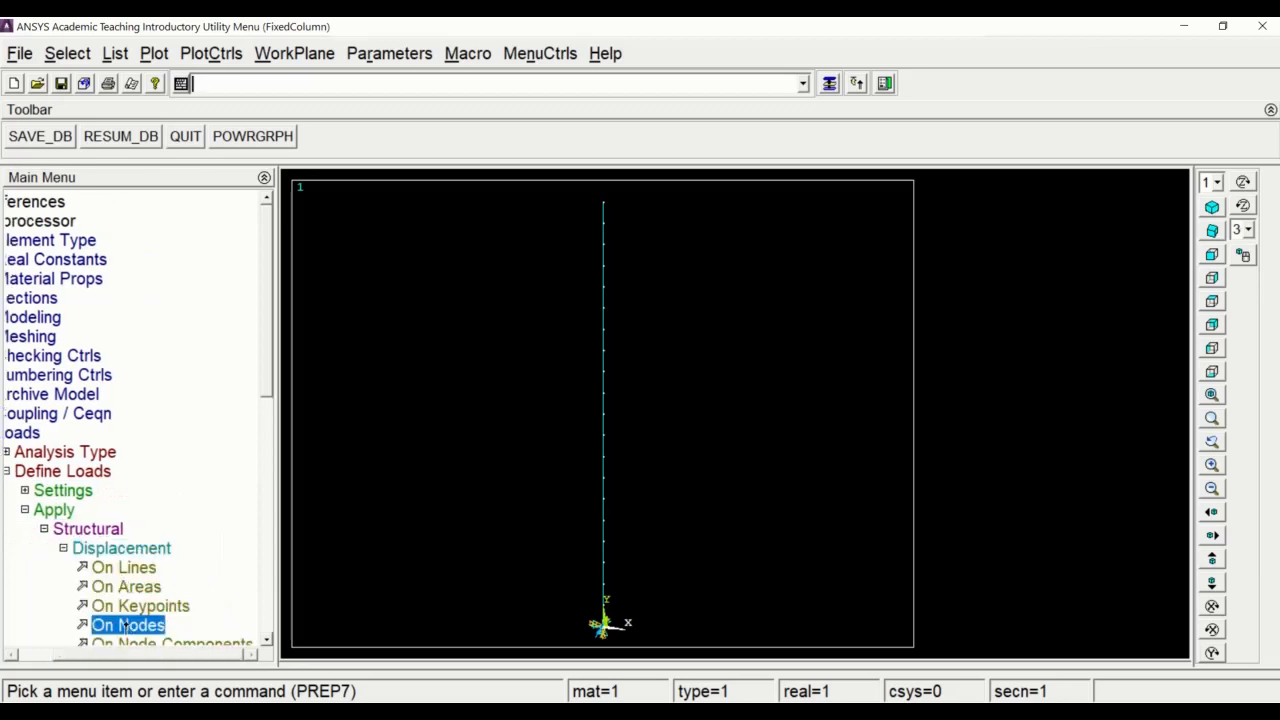
{"action": "left_click_drag", "start_coordinate": [74, 350], "coordinate": [395, 230]}
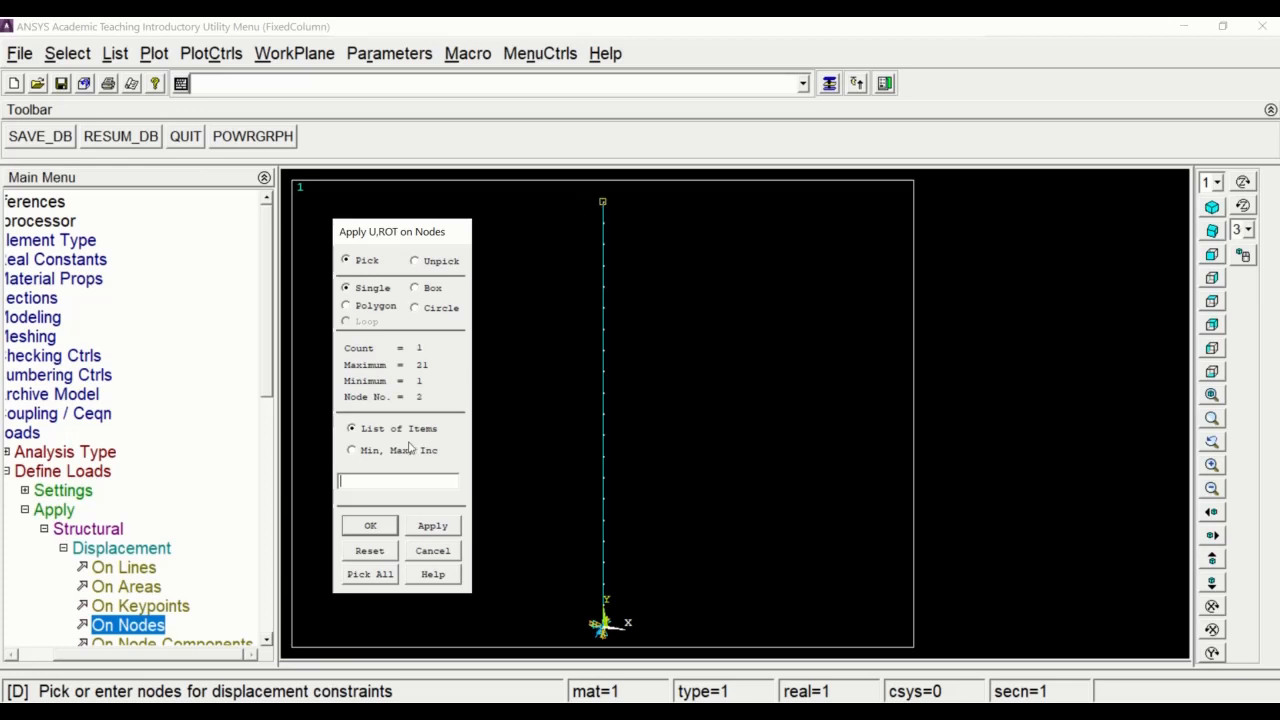
{"action": "left_click", "coordinate": [369, 527]}
Step: Constrain the picked top node in UX using the existing table CICLOS25 as the displacement
{"action": "left_click_drag", "start_coordinate": [618, 268], "coordinate": [852, 263]}
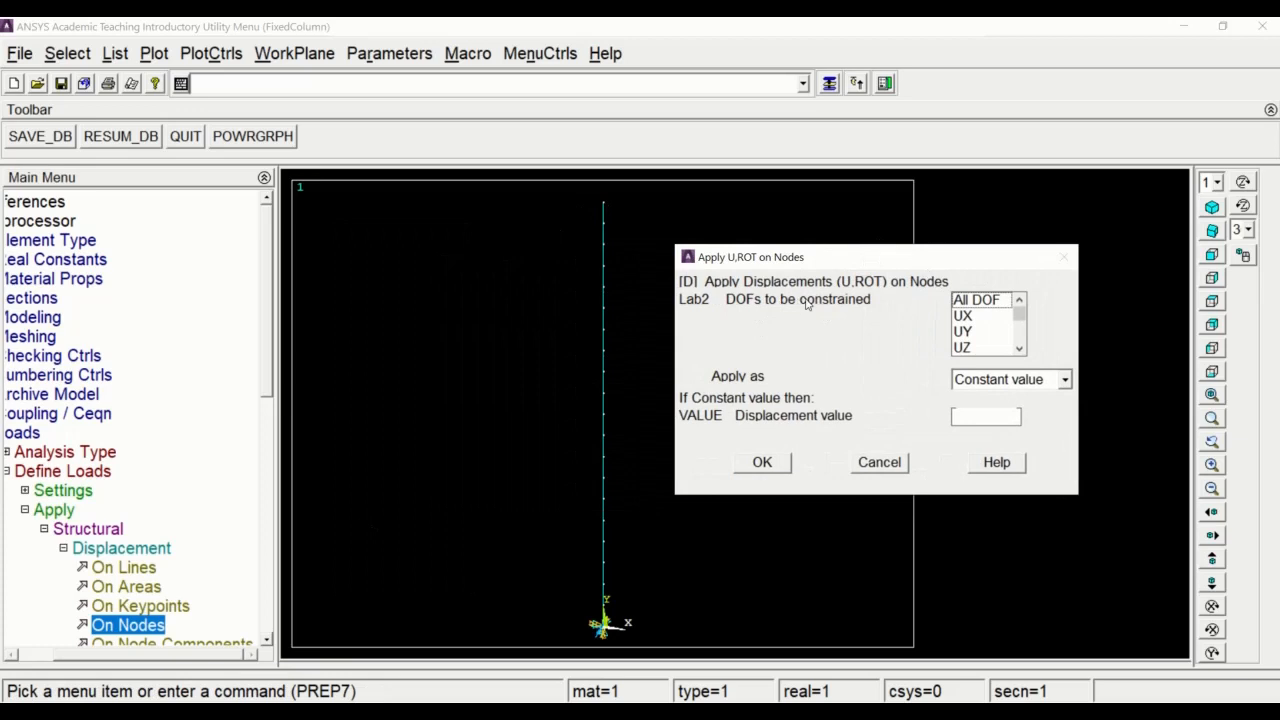
{"action": "left_click", "coordinate": [963, 318]}
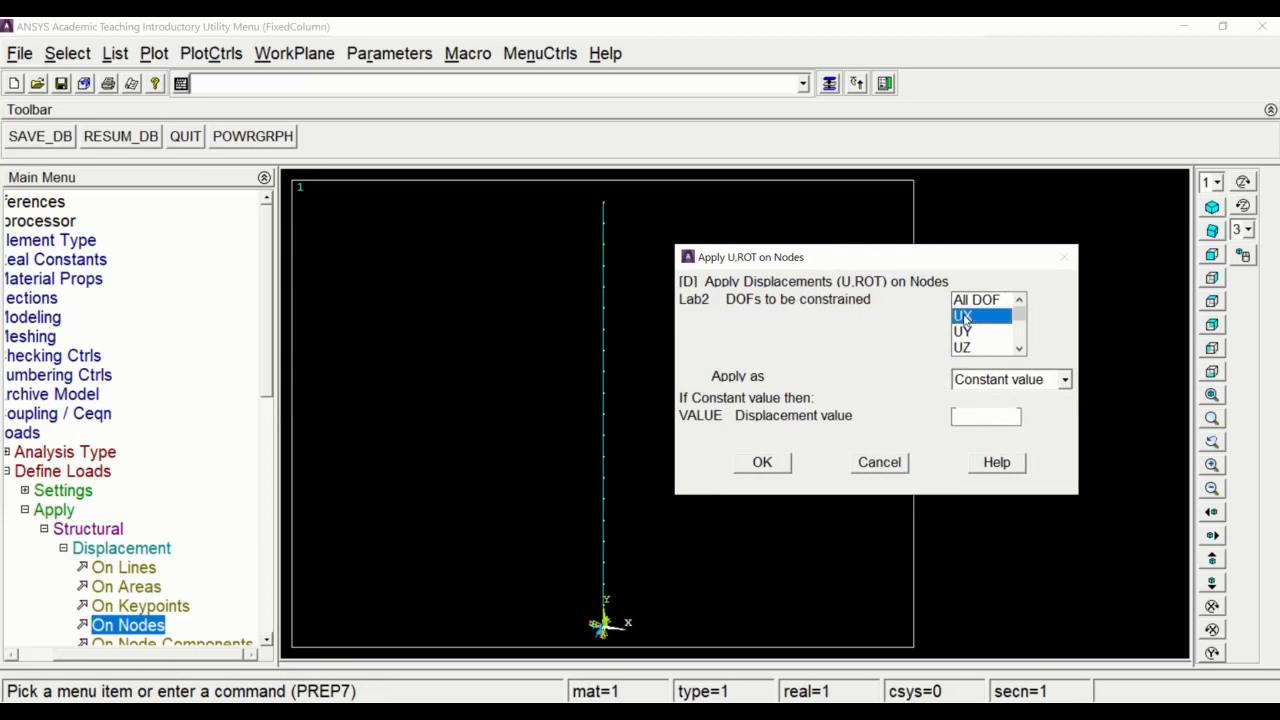
{"action": "left_click", "coordinate": [1037, 383]}
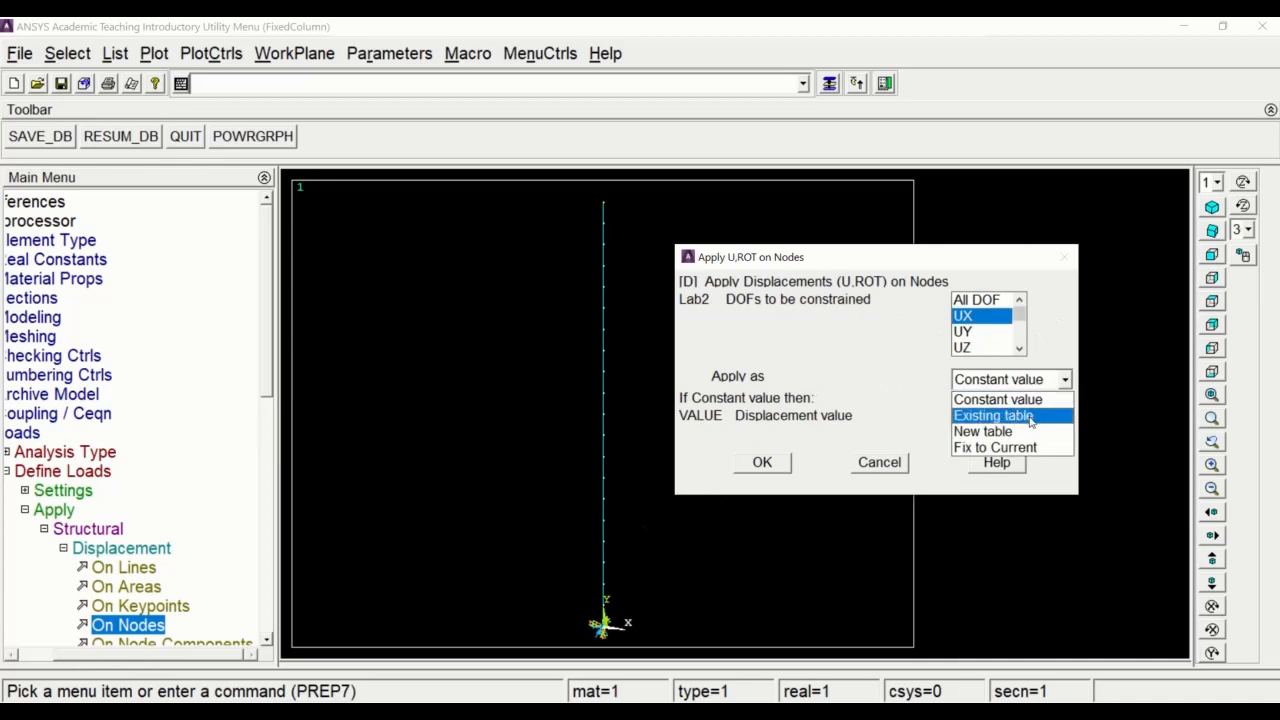
{"action": "left_click", "coordinate": [1031, 422]}
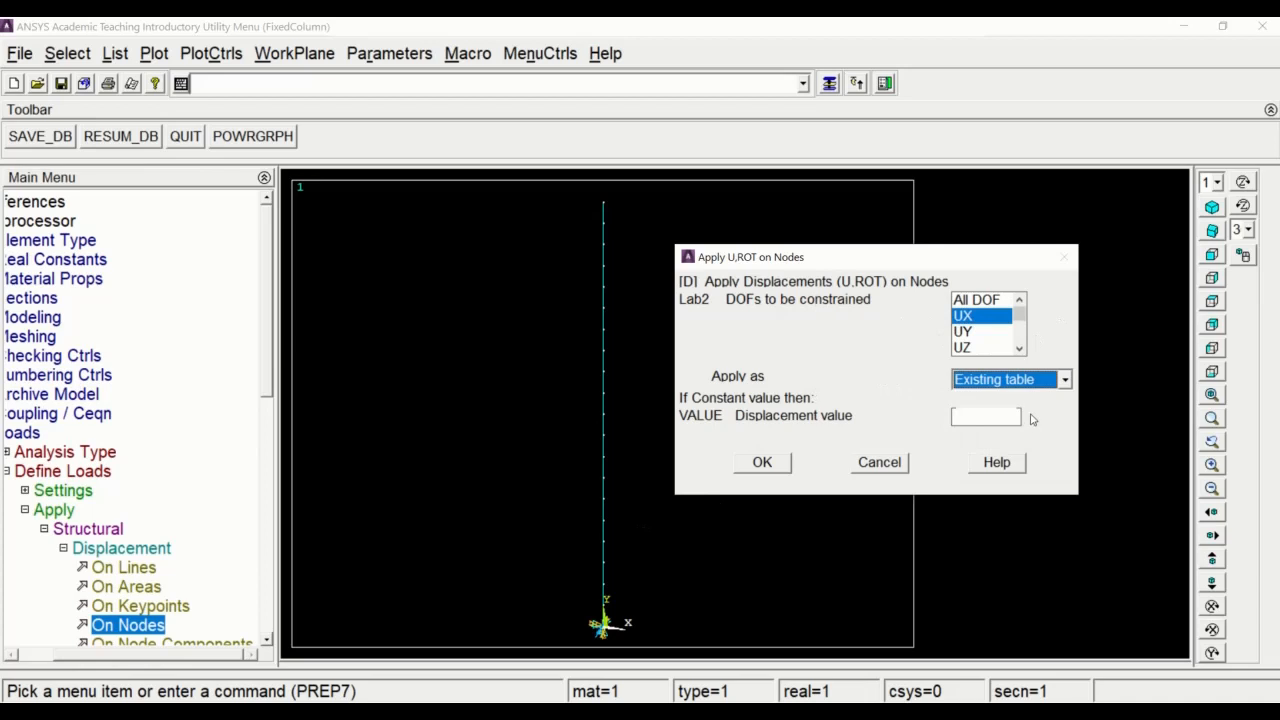
{"action": "left_click", "coordinate": [760, 464]}
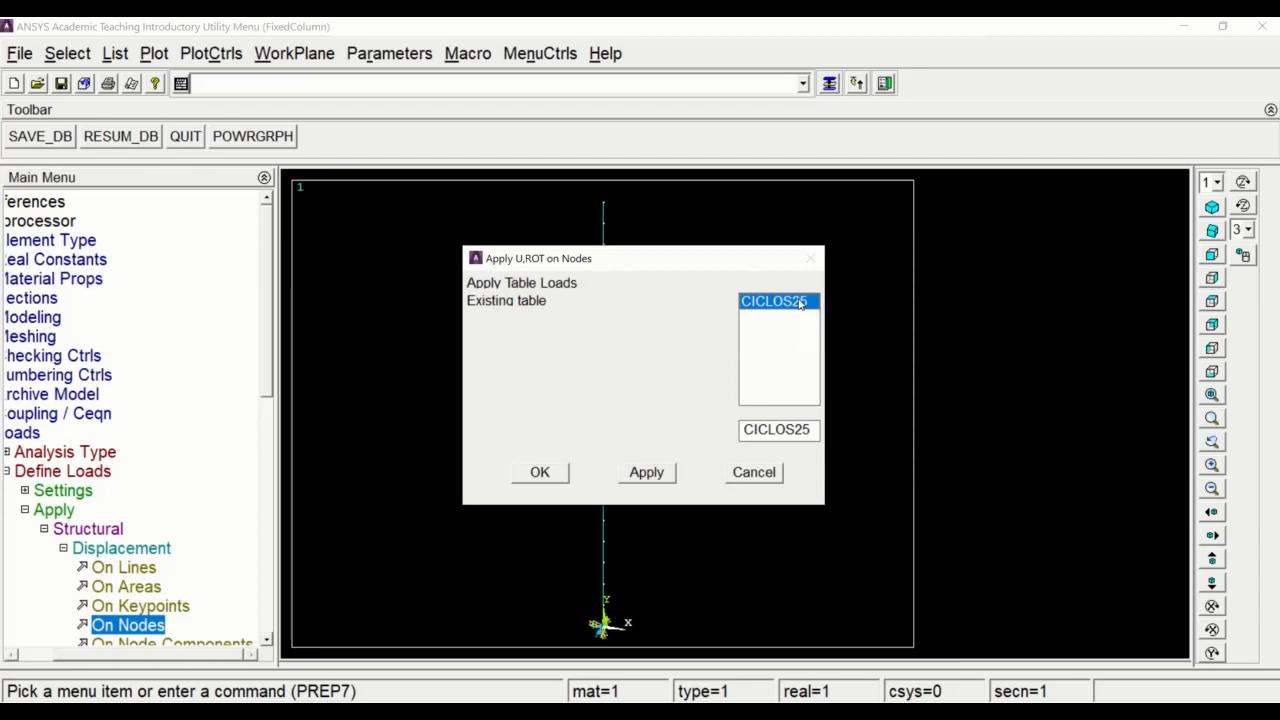
{"action": "left_click", "coordinate": [539, 472]}
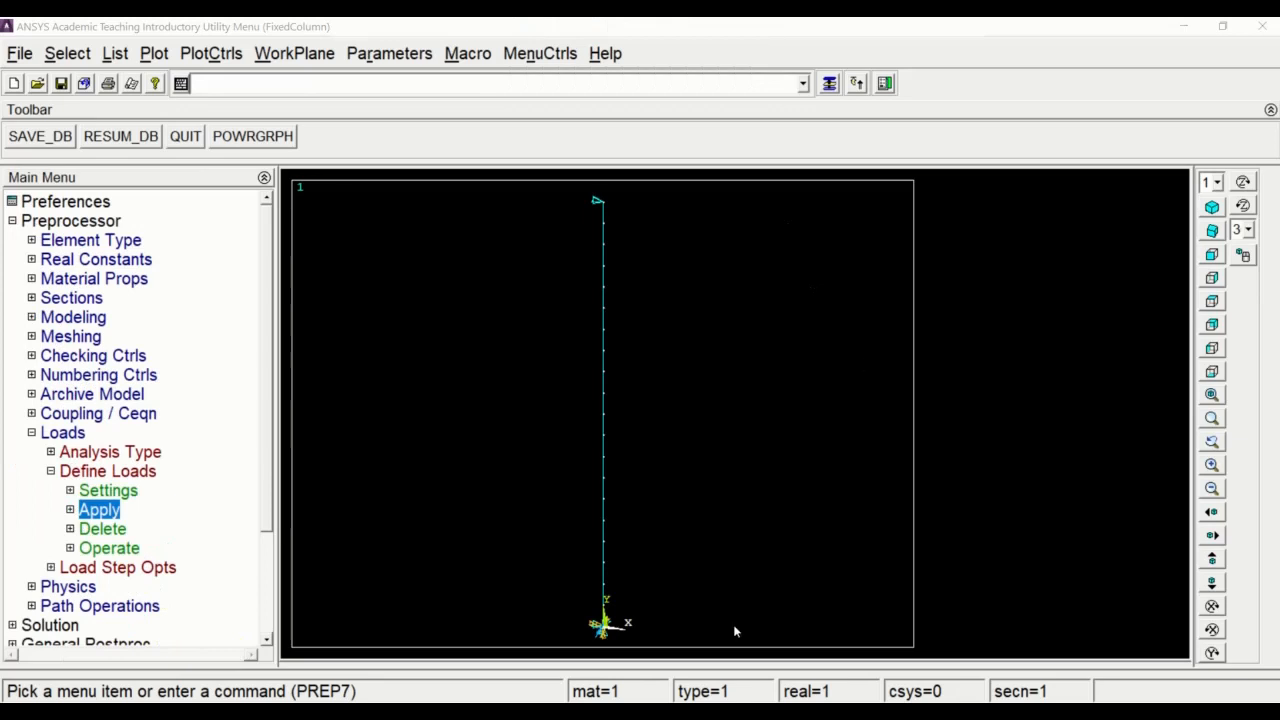
Step: Check the solution options item on the Solução slide in PowerPoint
{"action": "left_click", "coordinate": [800, 650]}
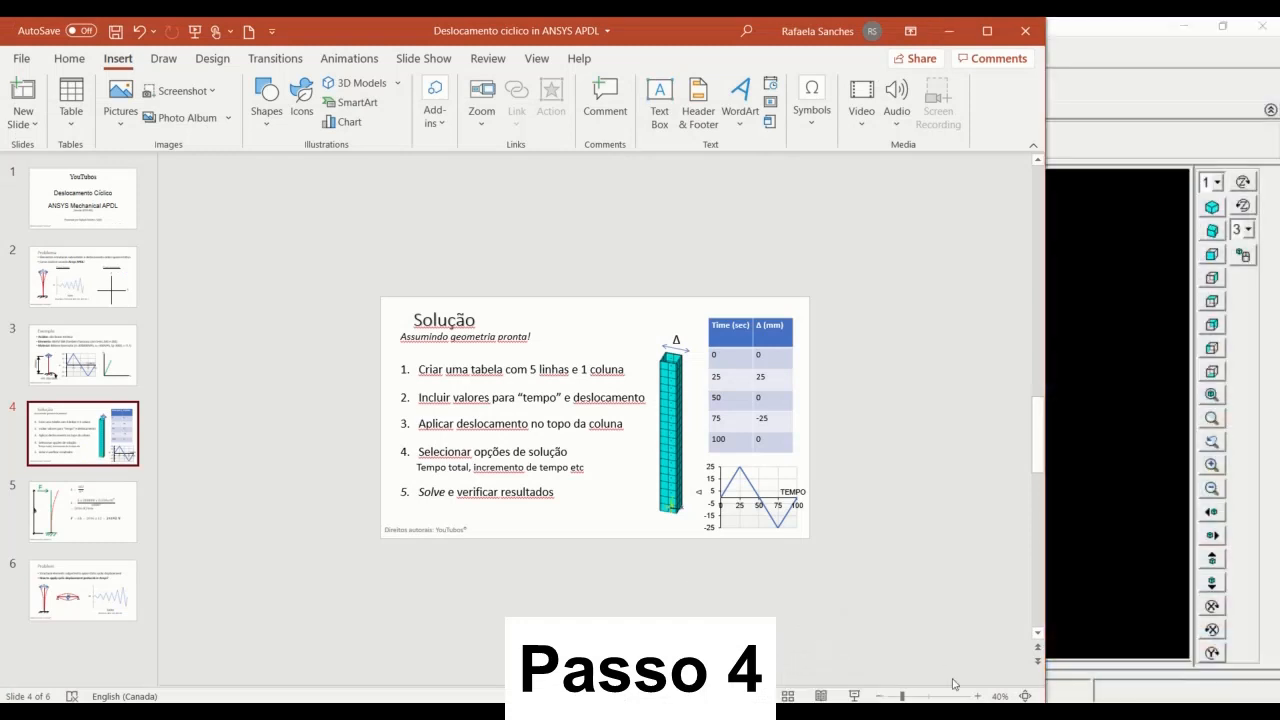
{"action": "left_click", "coordinate": [979, 696]}
{"action": "left_click", "coordinate": [979, 696]}
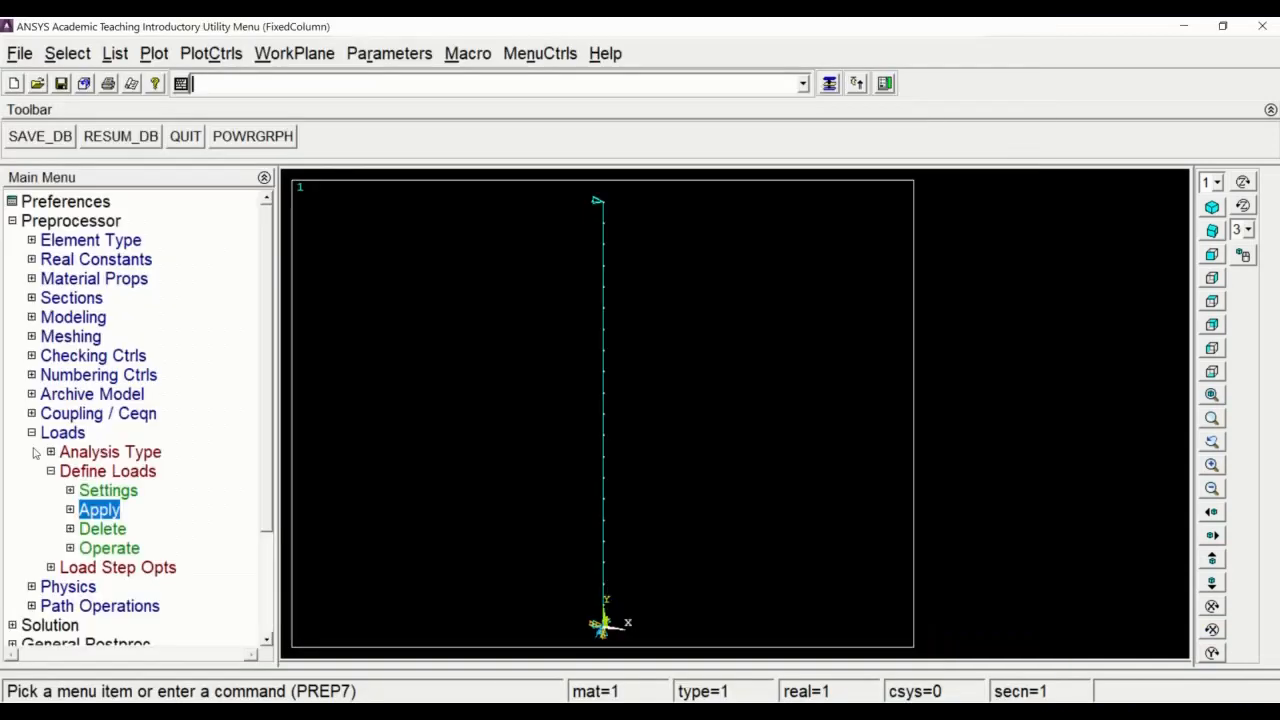
Step: In the ANSYS solution phase, define a new analysis of type Static
{"action": "left_click", "coordinate": [35, 433]}
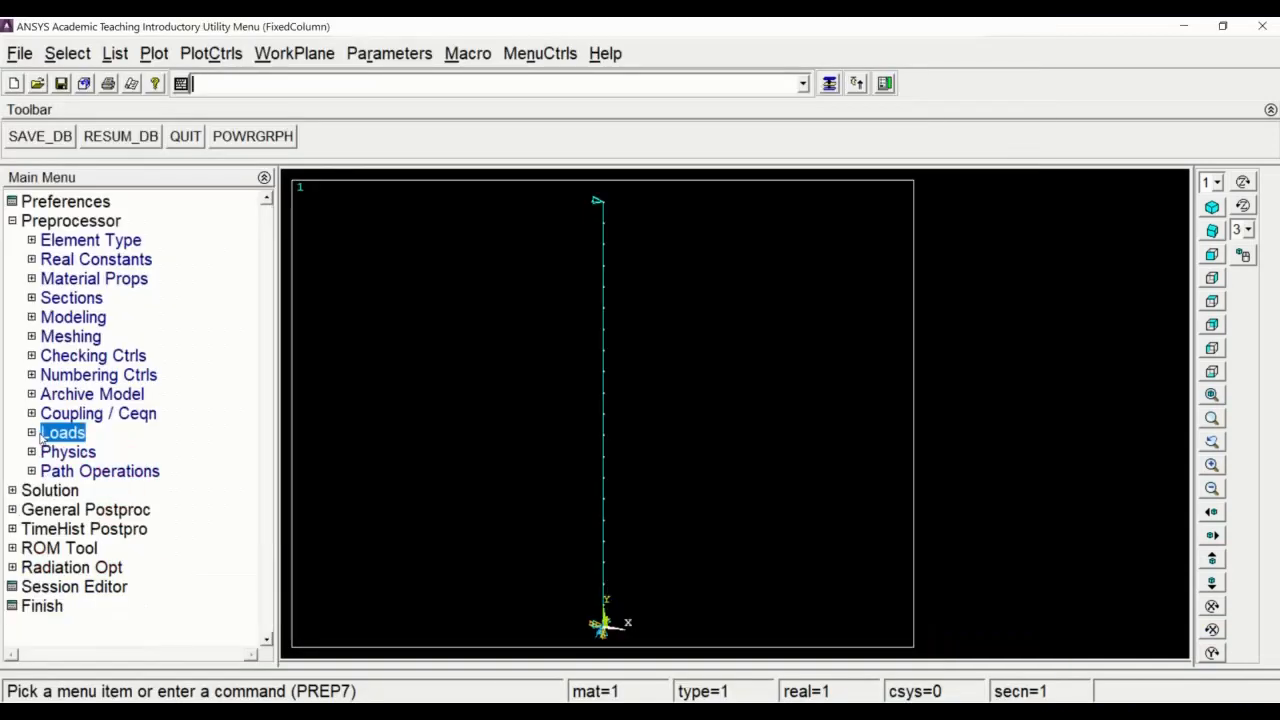
{"action": "left_click", "coordinate": [13, 221]}
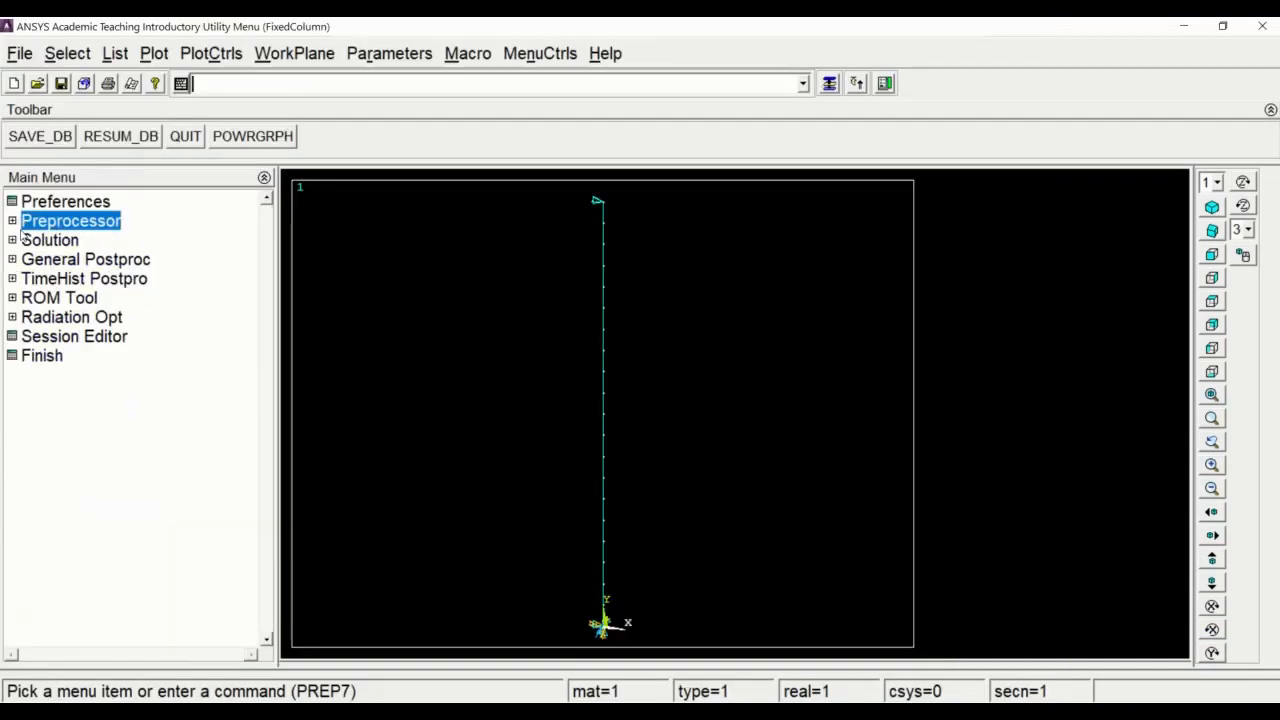
{"action": "left_click", "coordinate": [13, 241]}
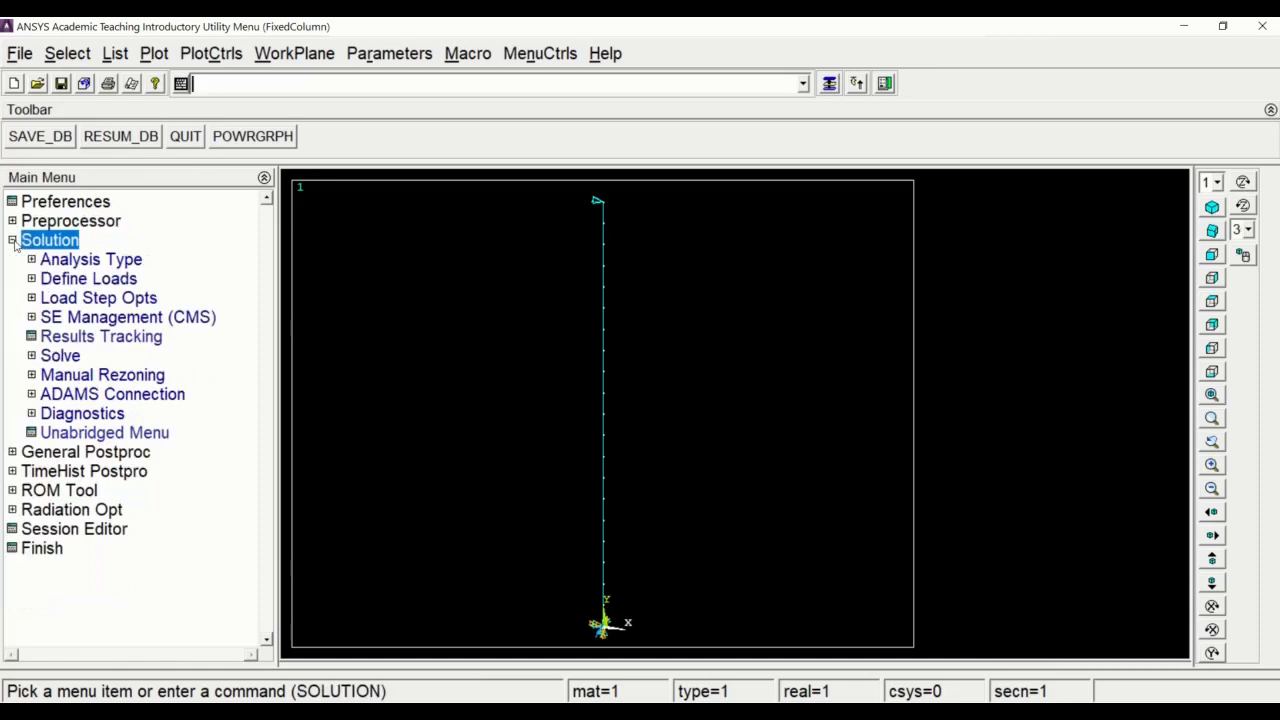
{"action": "left_click", "coordinate": [32, 260]}
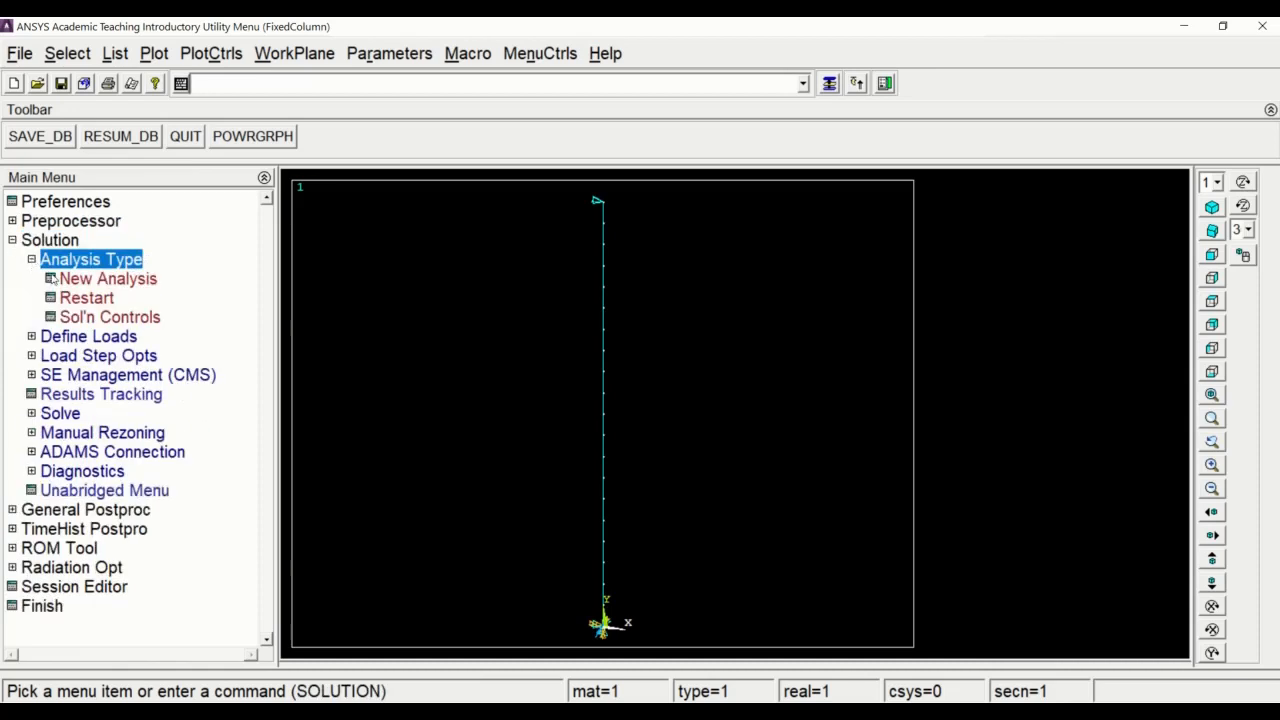
{"action": "left_click", "coordinate": [70, 280]}
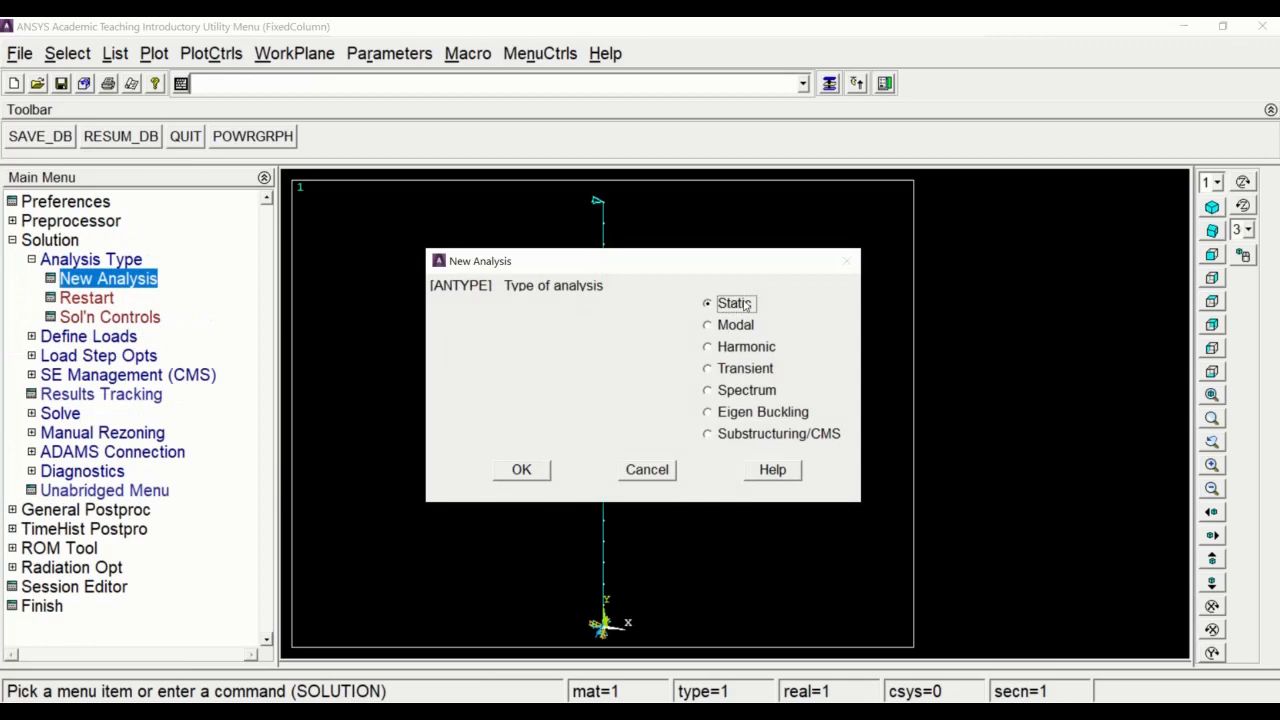
{"action": "left_click", "coordinate": [538, 472]}
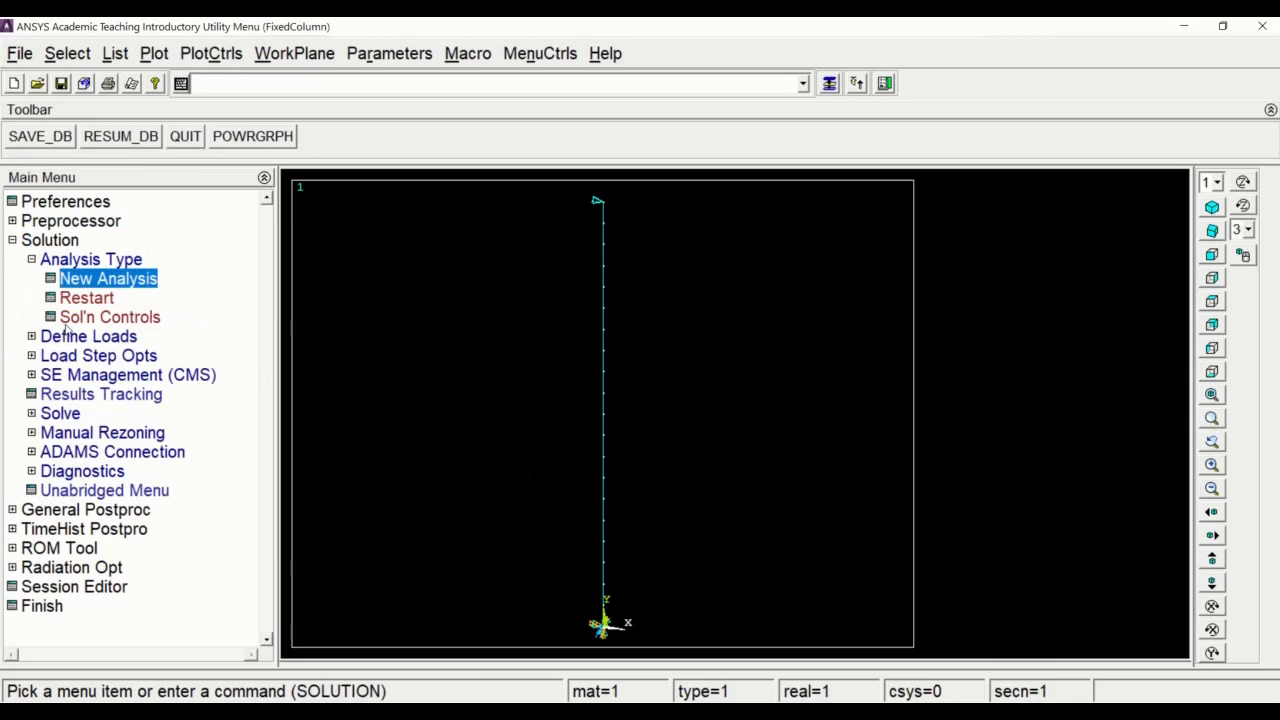
Step: In the solution controls, choose Large Displacement Static, set the time at end of loadstep to 100 and automatic time stepping to Off
{"action": "left_click", "coordinate": [108, 318]}
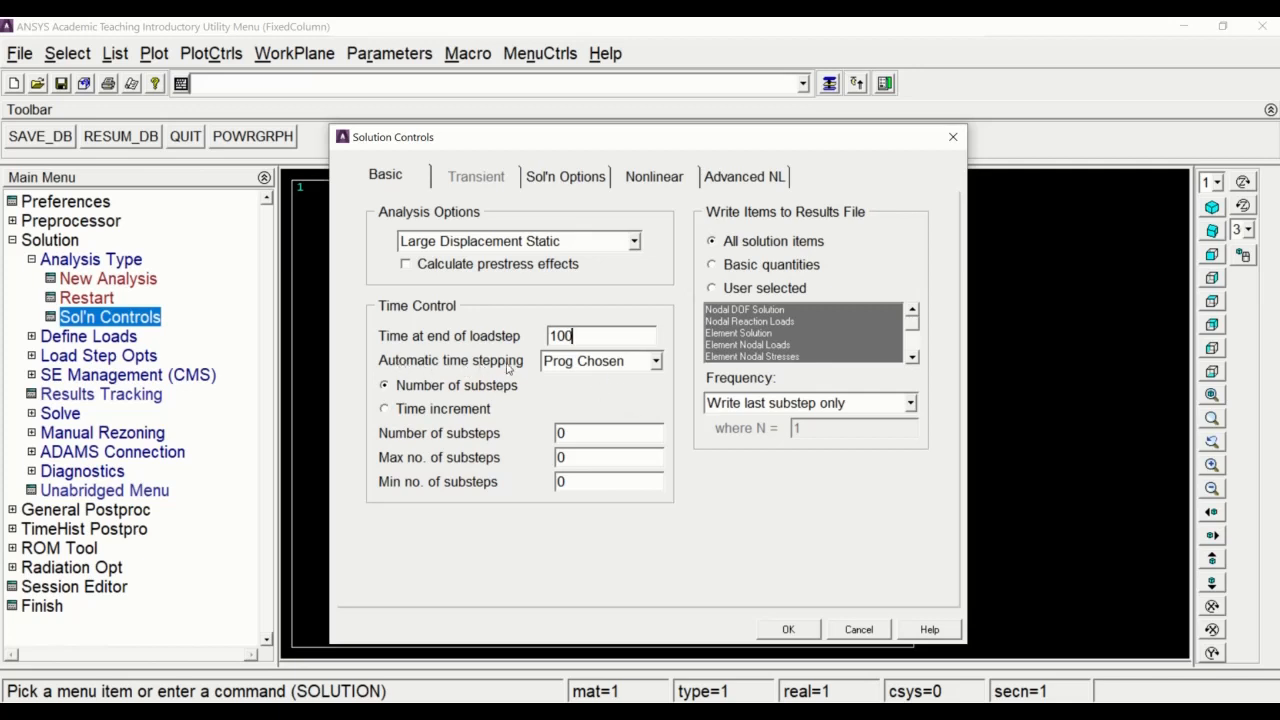
{"action": "left_click", "coordinate": [632, 362]}
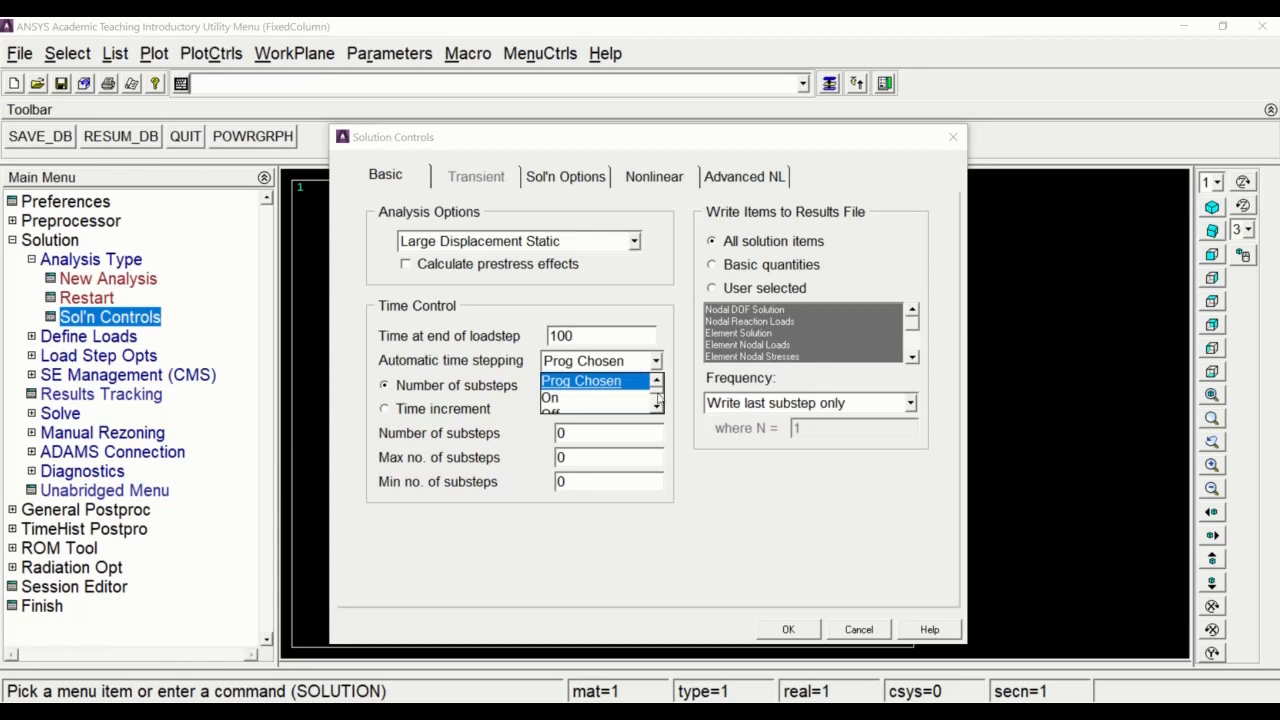
{"action": "left_click", "coordinate": [656, 407]}
{"action": "left_click", "coordinate": [563, 399]}
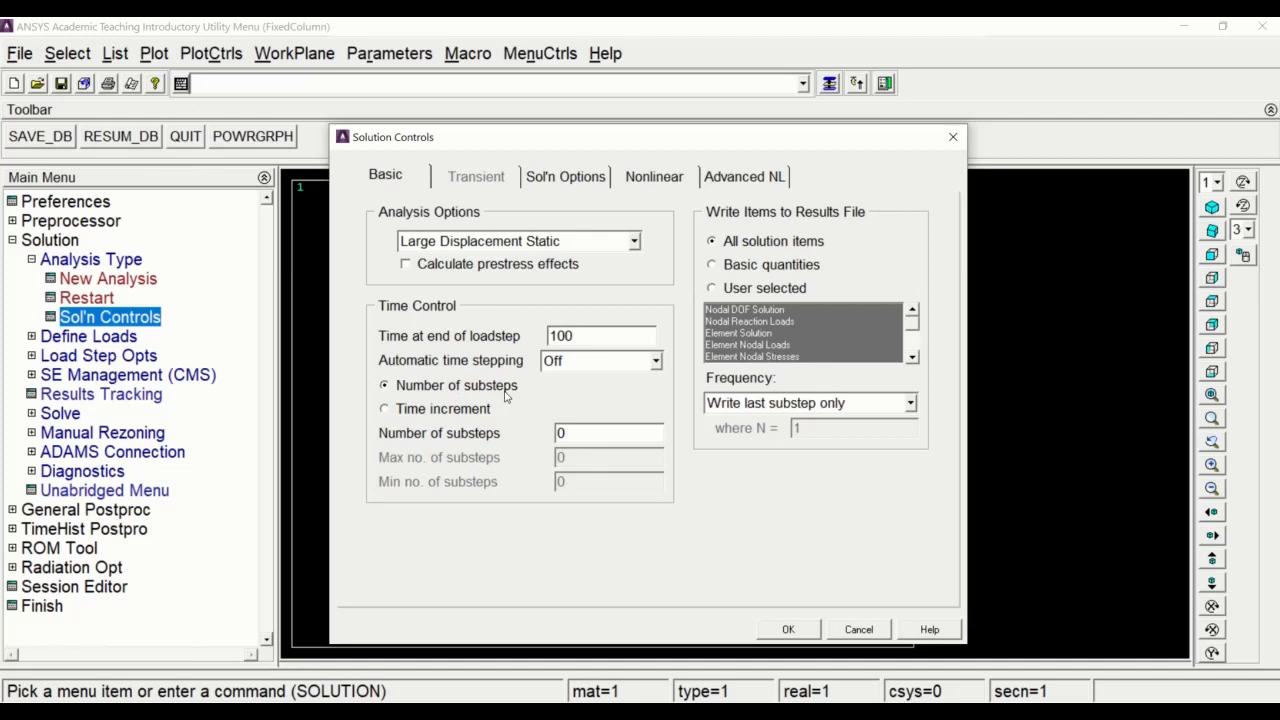
Step: Switch the time control to Time increment and set the time step size to 1
{"action": "left_click", "coordinate": [398, 412]}
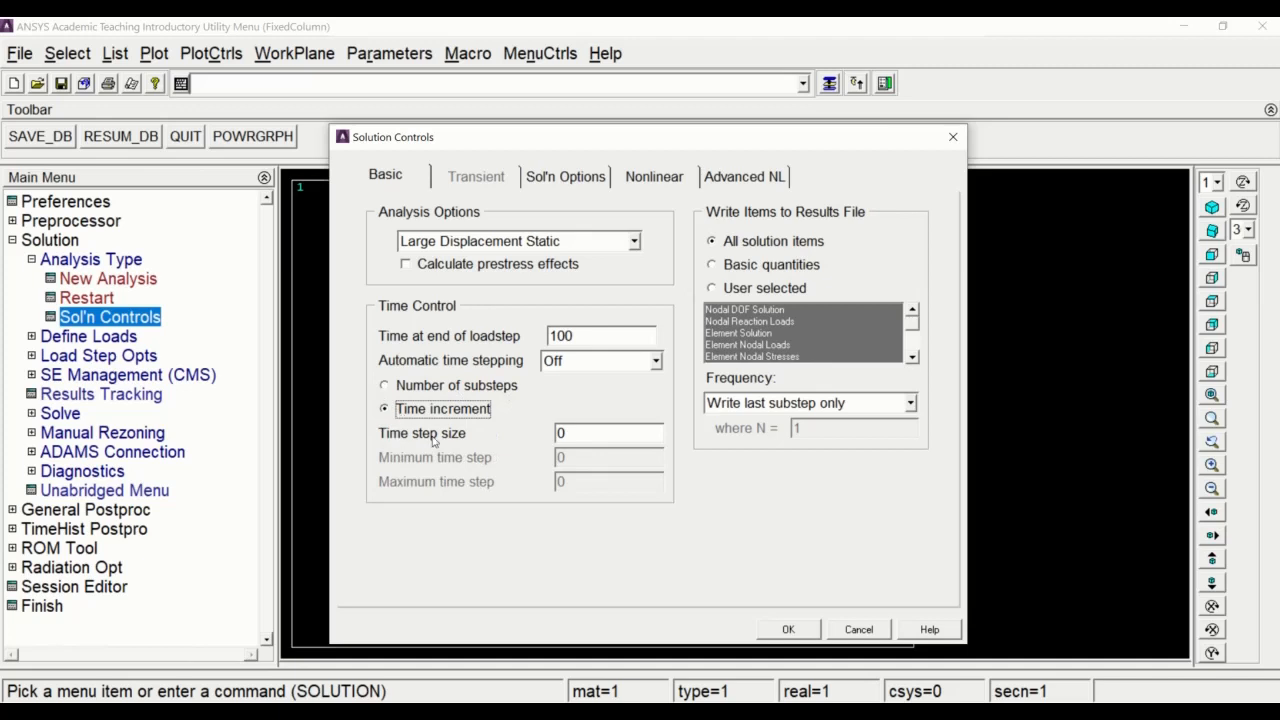
{"action": "left_click_drag", "start_coordinate": [563, 433], "coordinate": [551, 433]}
{"action": "type", "text": "1"}
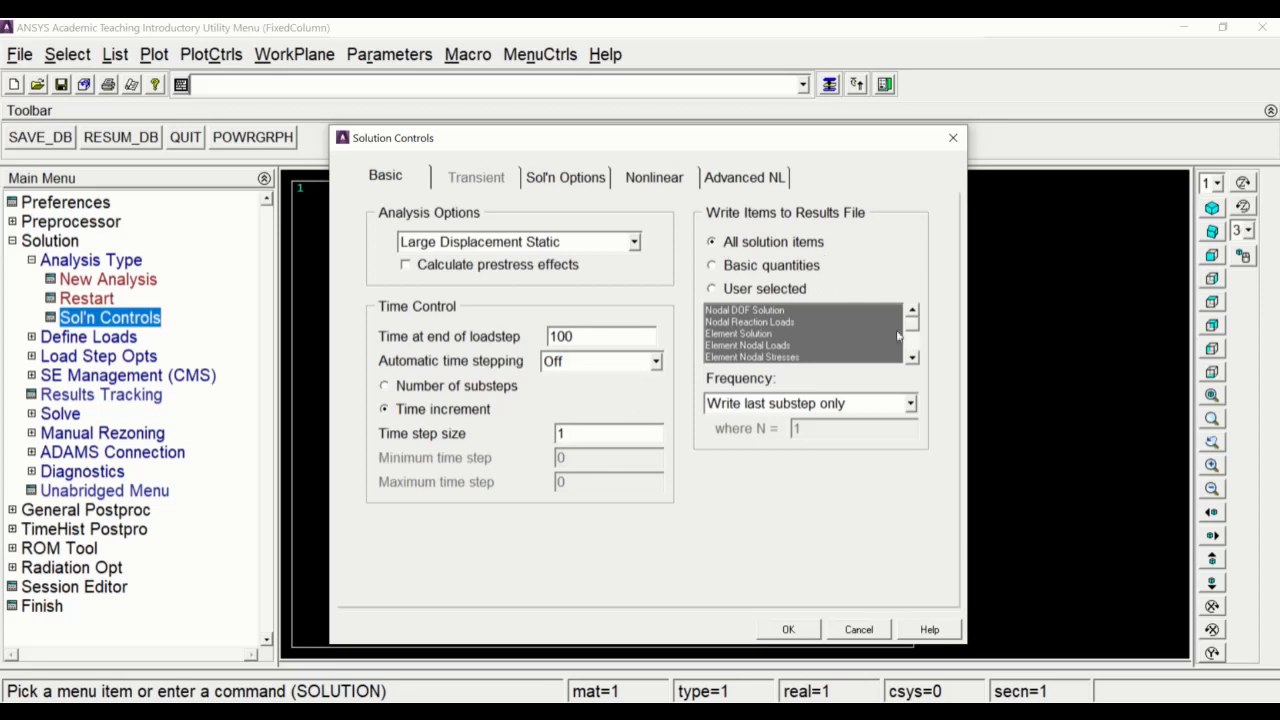
Step: Write all solution items to the results file with the frequency Write every Nth substep, where N = 1
{"action": "left_click", "coordinate": [818, 243]}
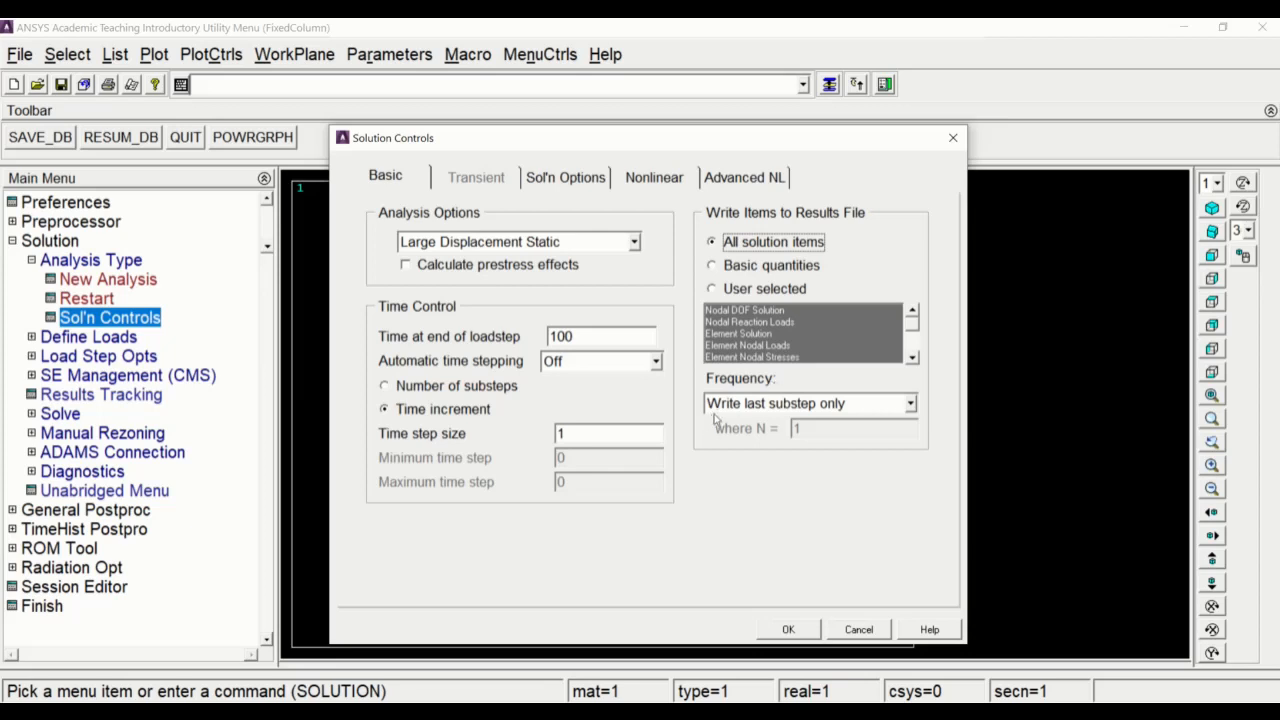
{"action": "left_click", "coordinate": [890, 406]}
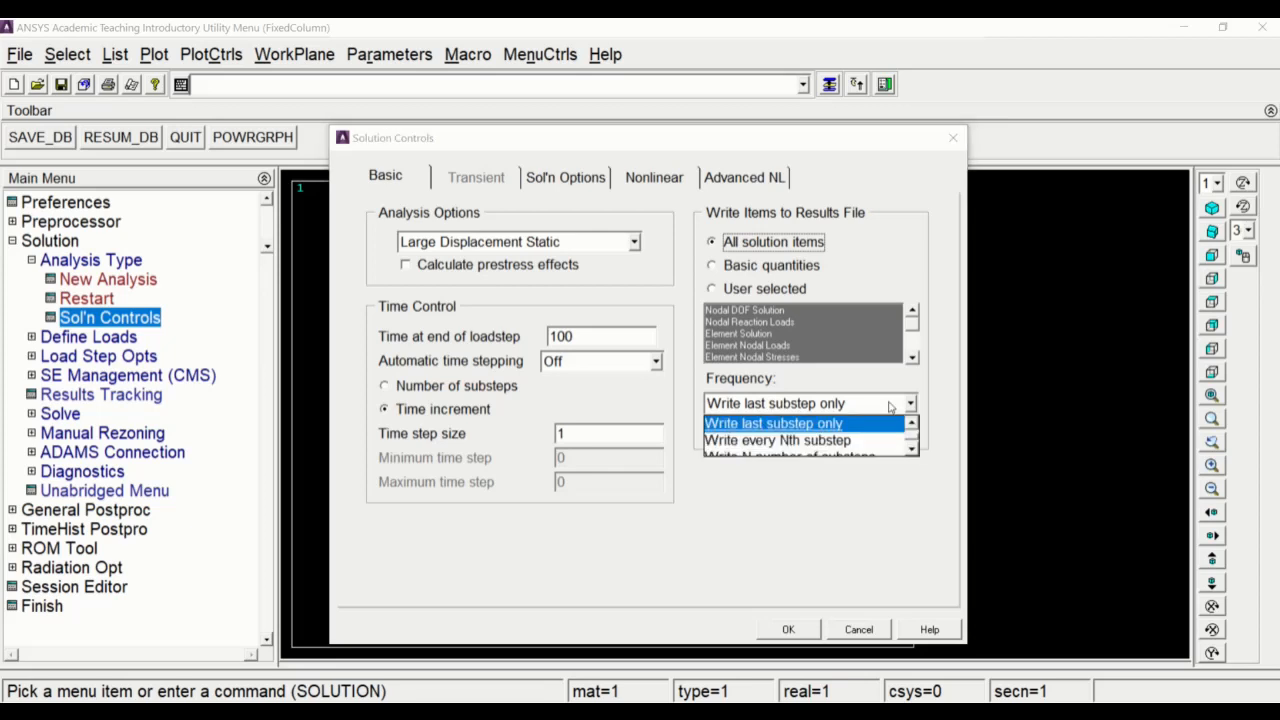
{"action": "left_click", "coordinate": [749, 442]}
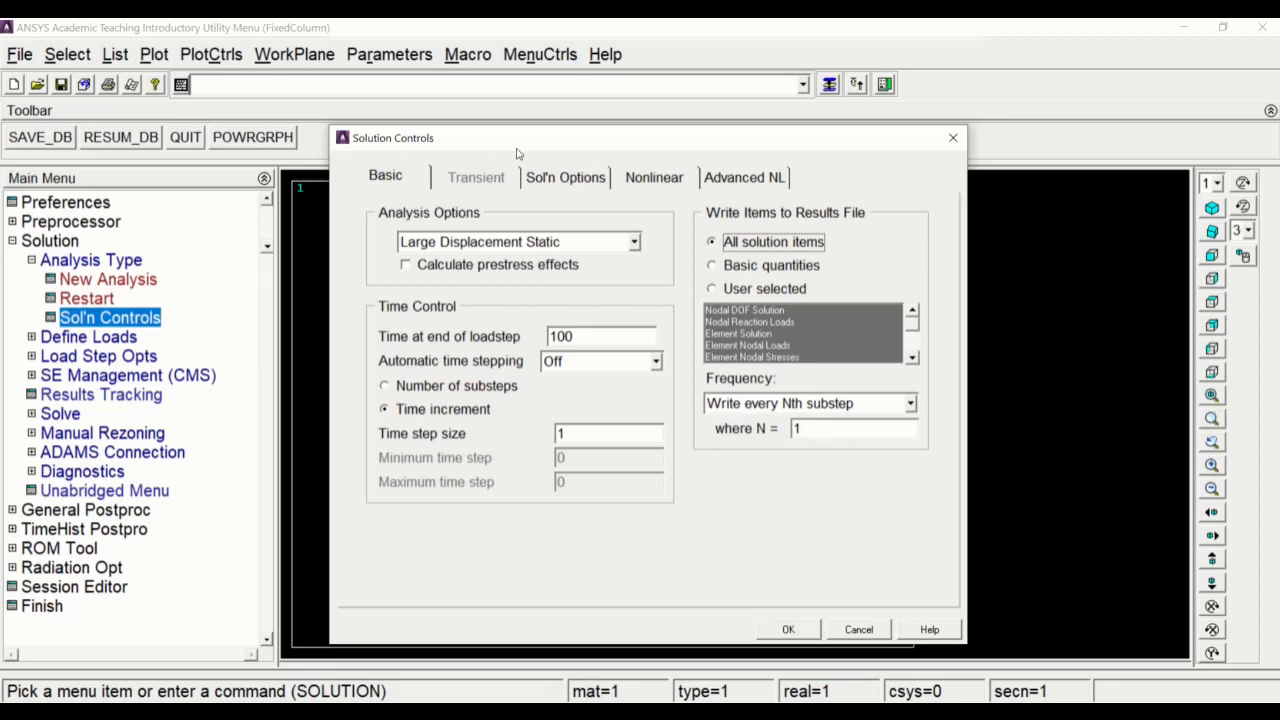
Step: Review the nonlinear and advanced nonlinear solution settings, check the basic options again, and accept the solution controls
{"action": "left_click", "coordinate": [538, 176]}
{"action": "left_click", "coordinate": [662, 180]}
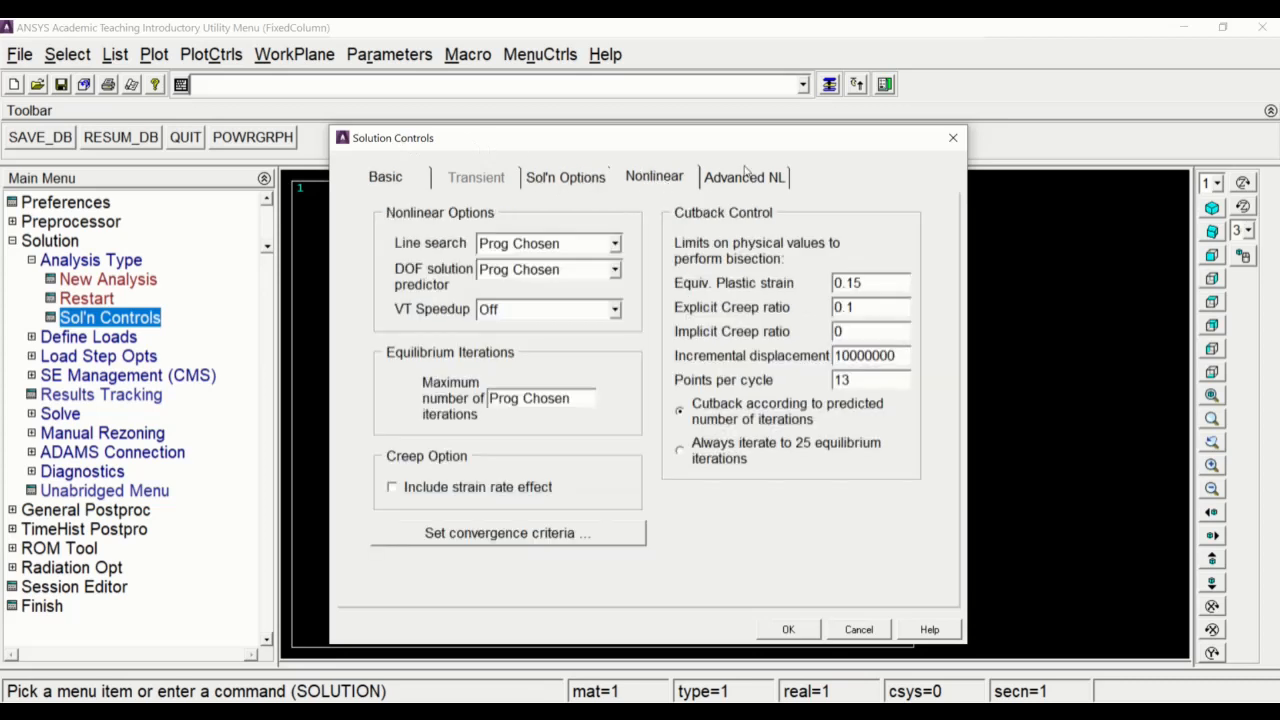
{"action": "left_click", "coordinate": [745, 173]}
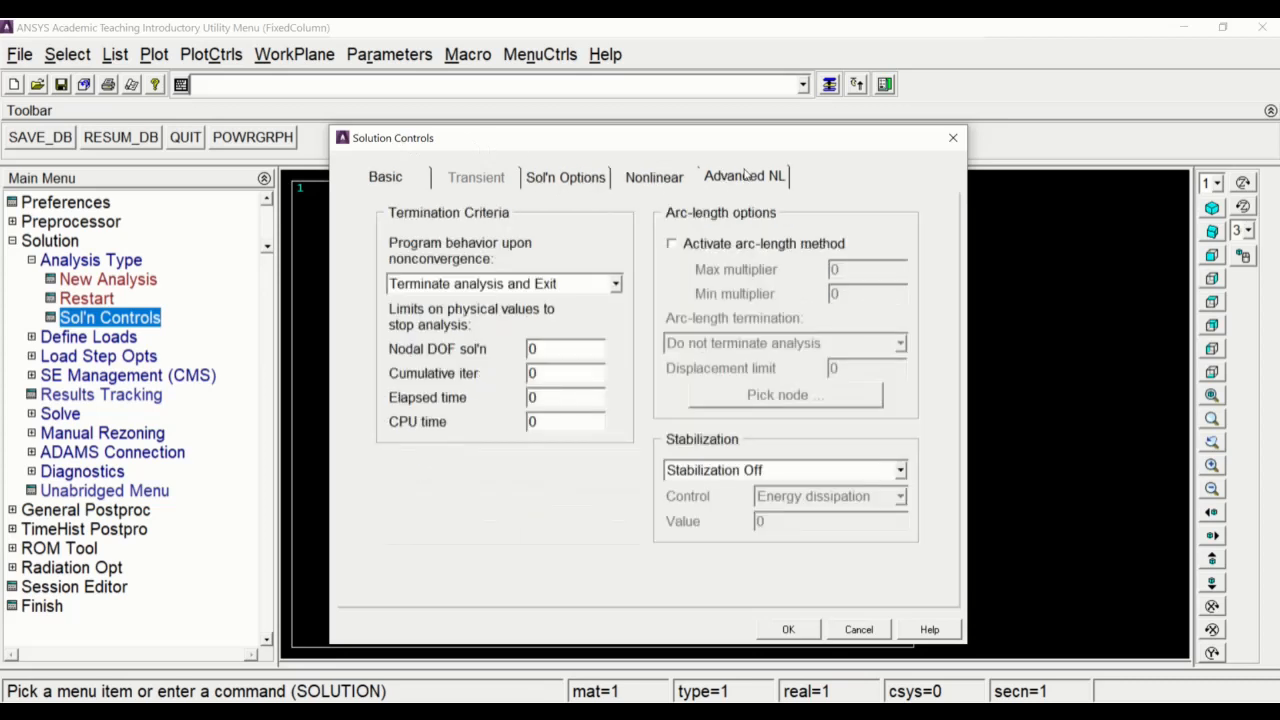
{"action": "left_click", "coordinate": [420, 180]}
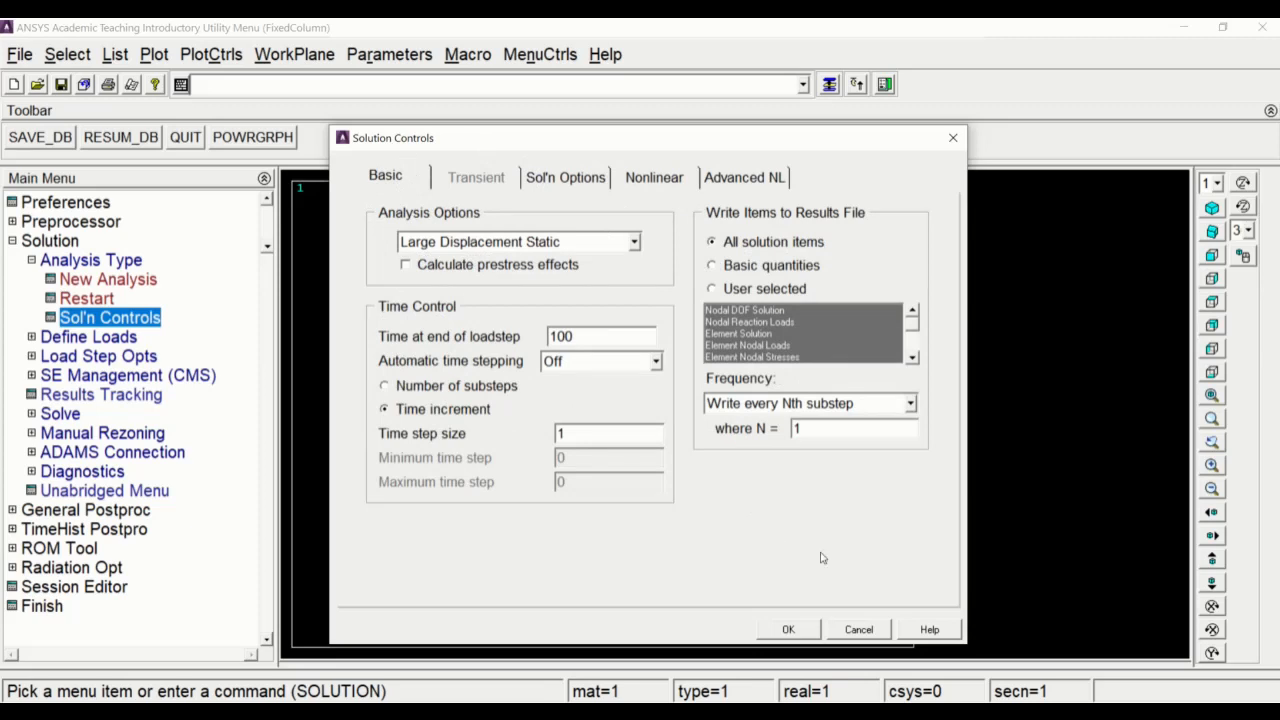
{"action": "left_click", "coordinate": [773, 630]}
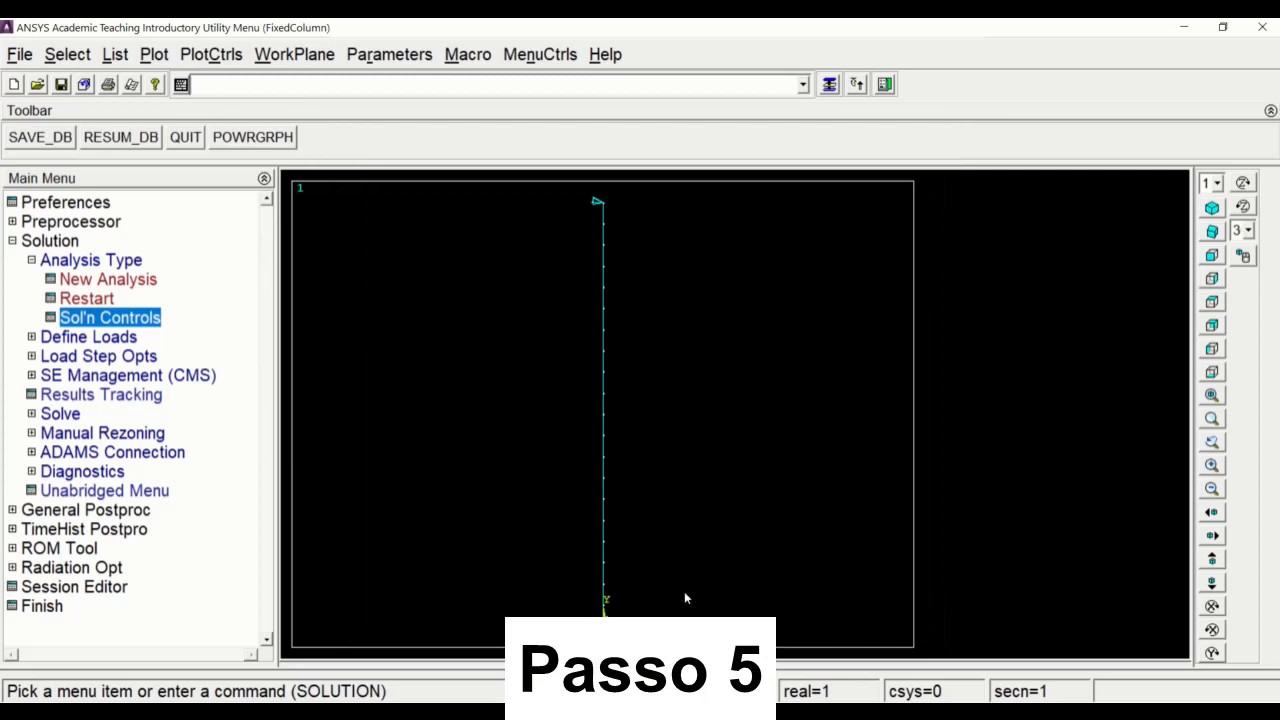
Step: Solve the current load step, reviewing the /STATUS summary first and executing the solve despite the model-check warning
{"action": "left_click", "coordinate": [32, 415]}
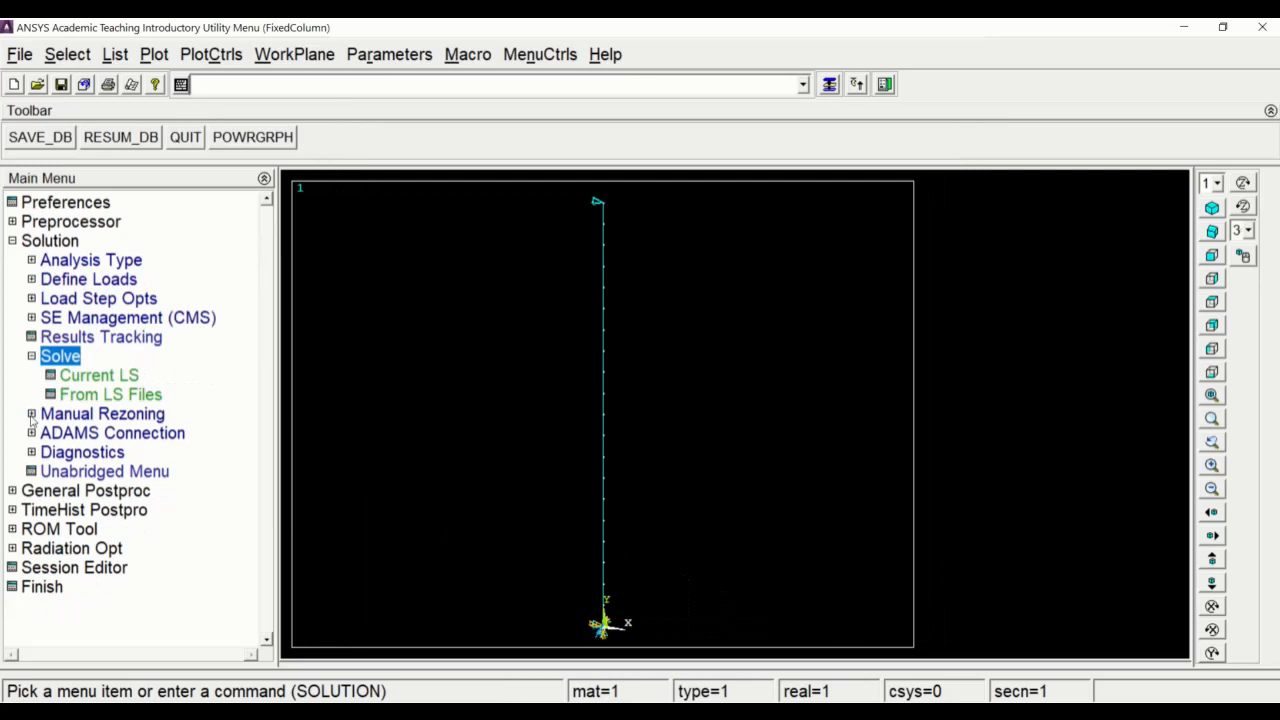
{"action": "left_click", "coordinate": [100, 381]}
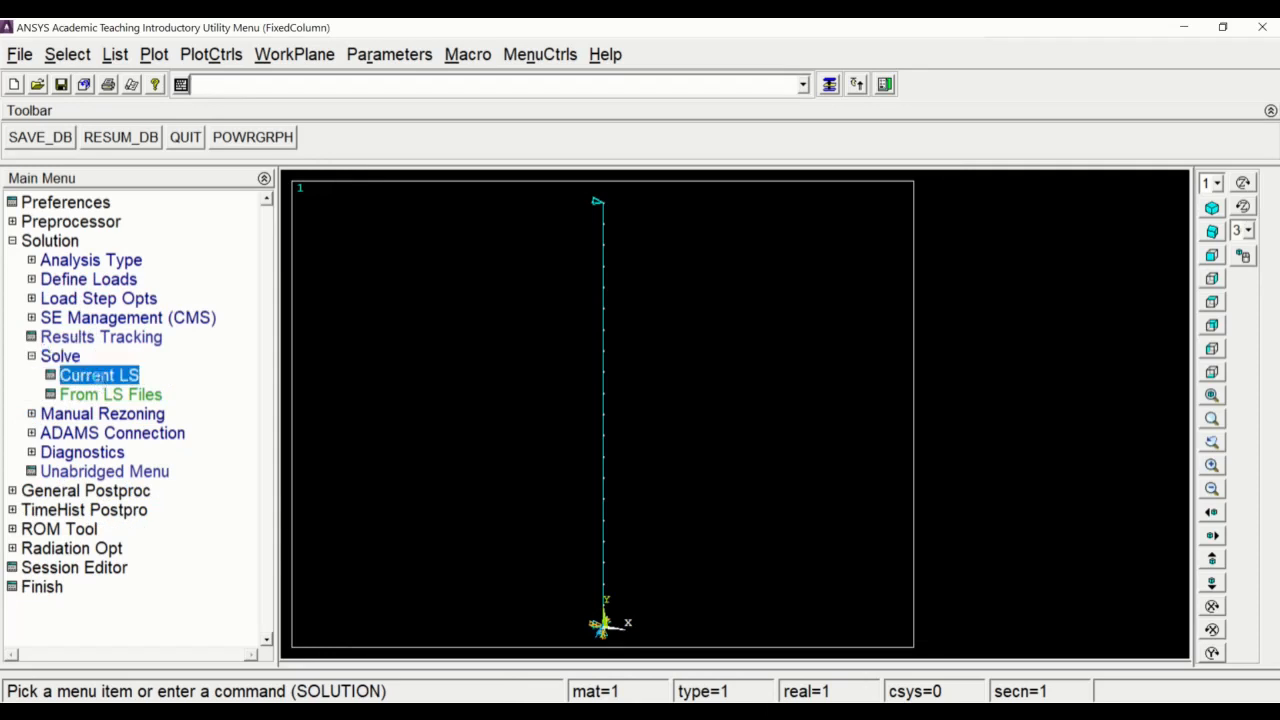
{"action": "left_click_drag", "start_coordinate": [430, 198], "coordinate": [436, 71]}
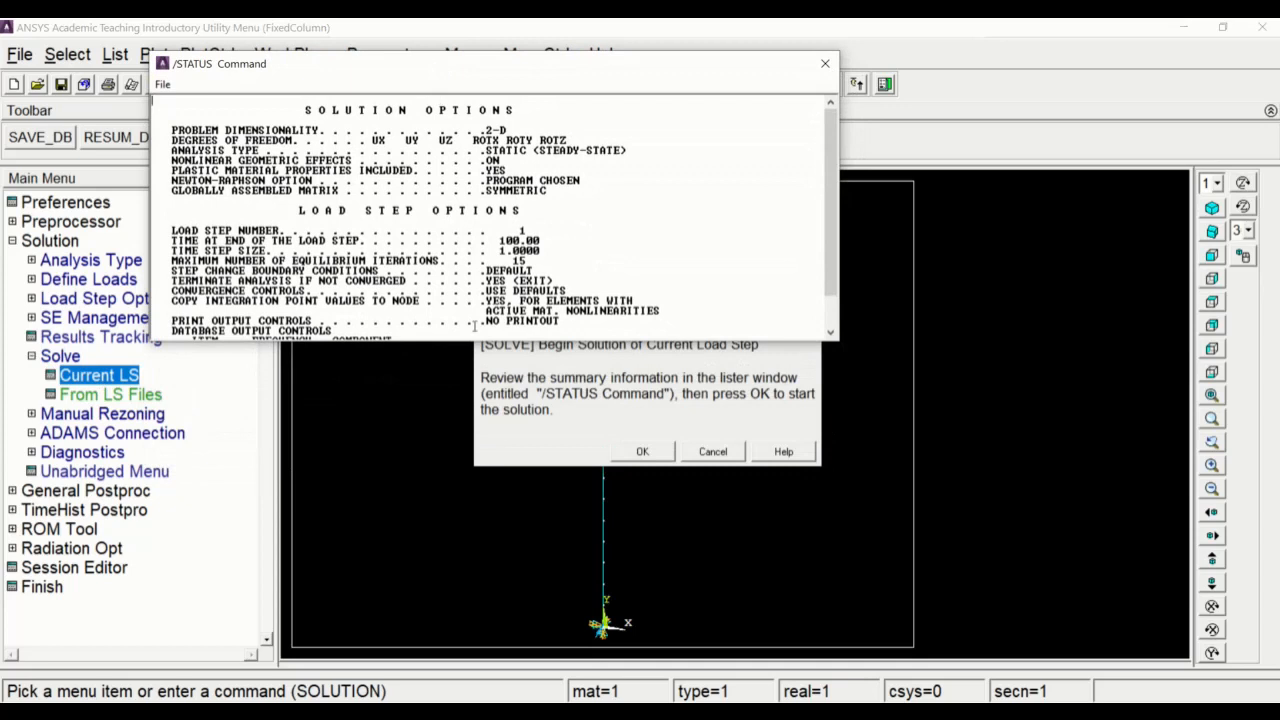
{"action": "left_click_drag", "start_coordinate": [445, 343], "coordinate": [445, 472]}
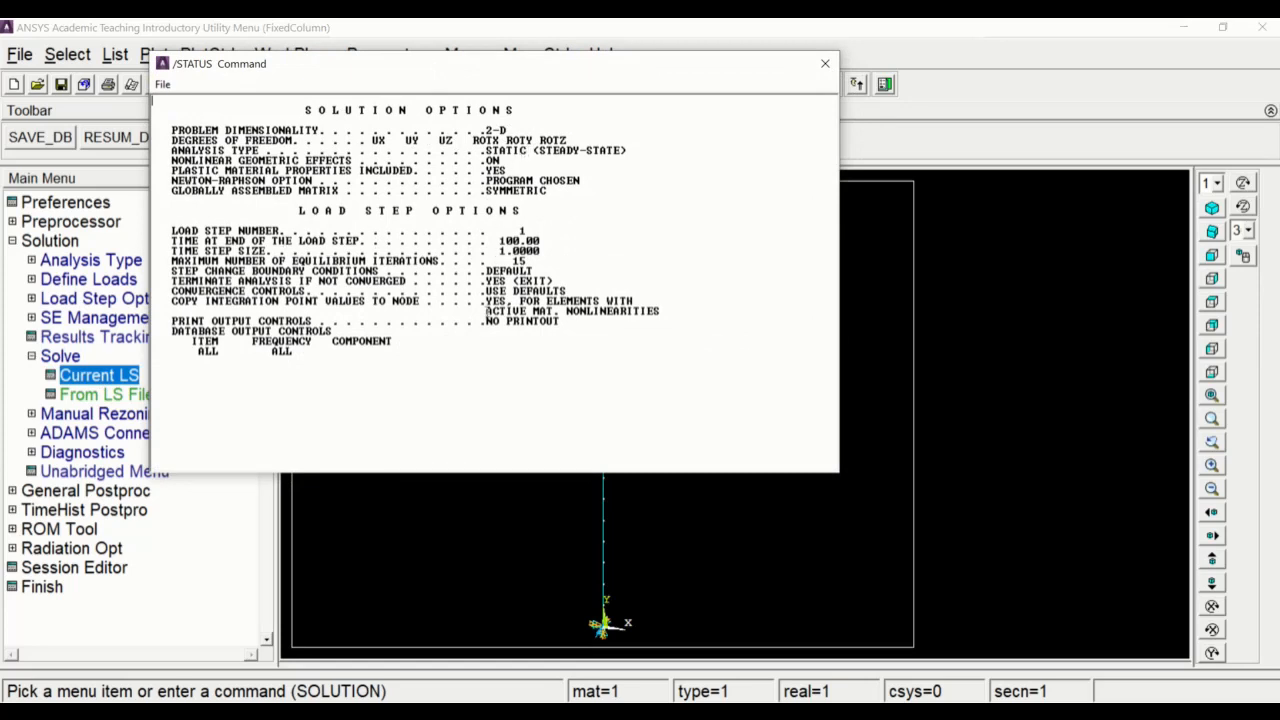
{"action": "left_click", "coordinate": [825, 63]}
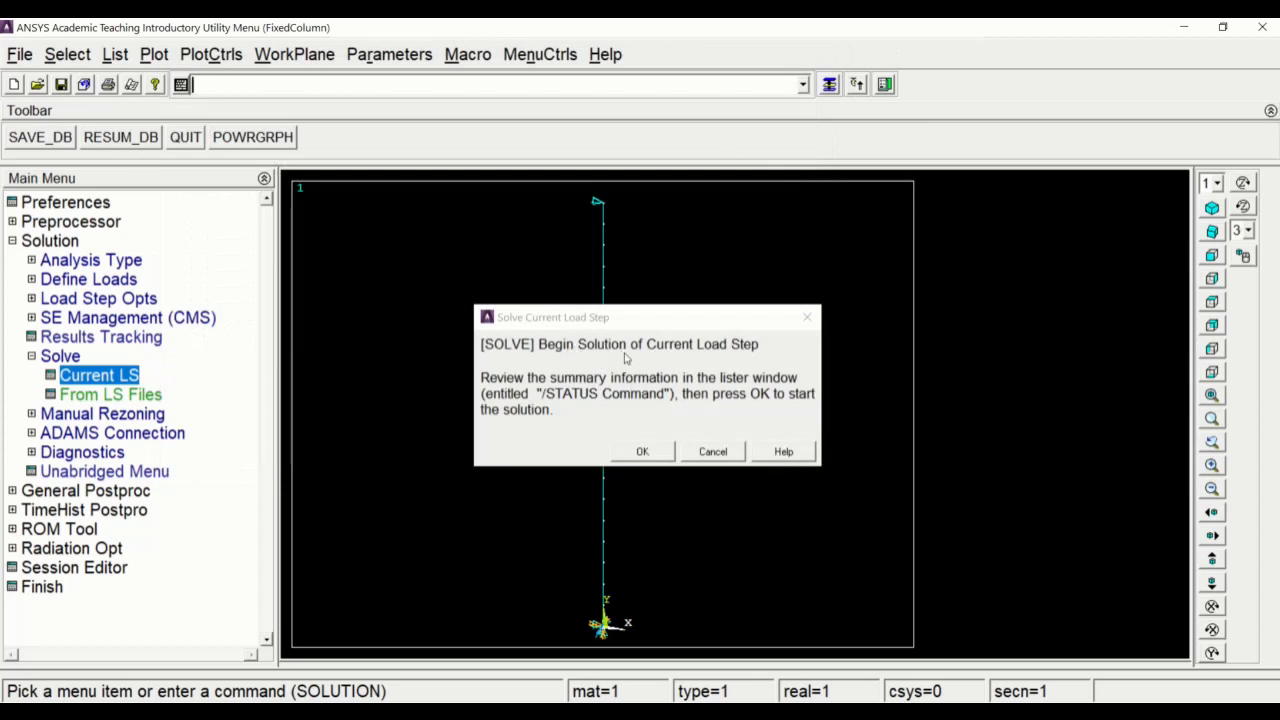
{"action": "left_click", "coordinate": [624, 452]}
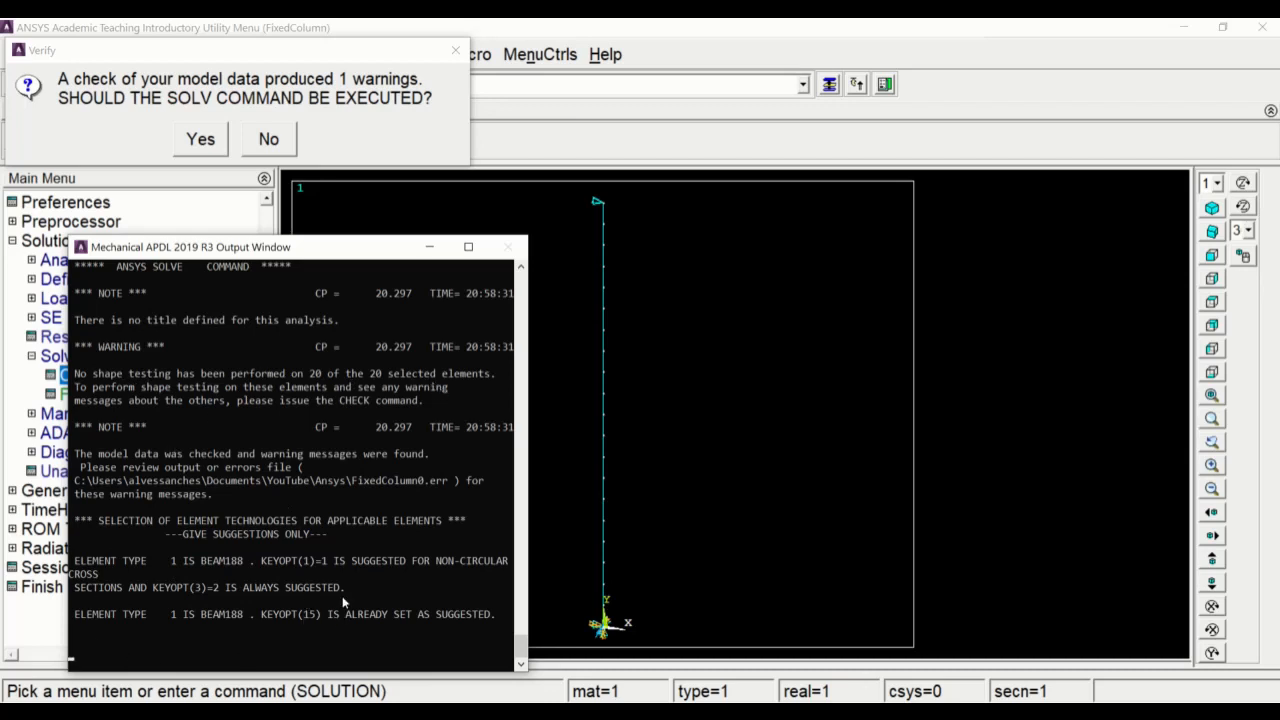
{"action": "left_click", "coordinate": [420, 244]}
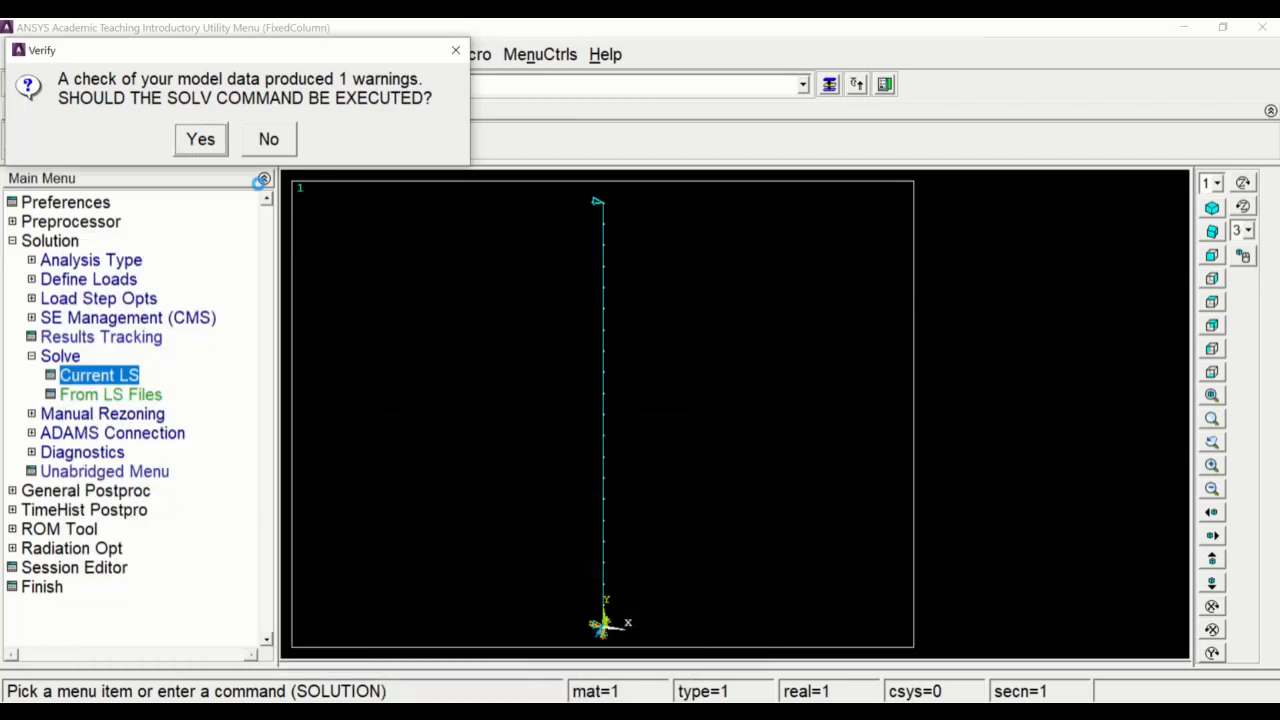
{"action": "left_click", "coordinate": [202, 139]}
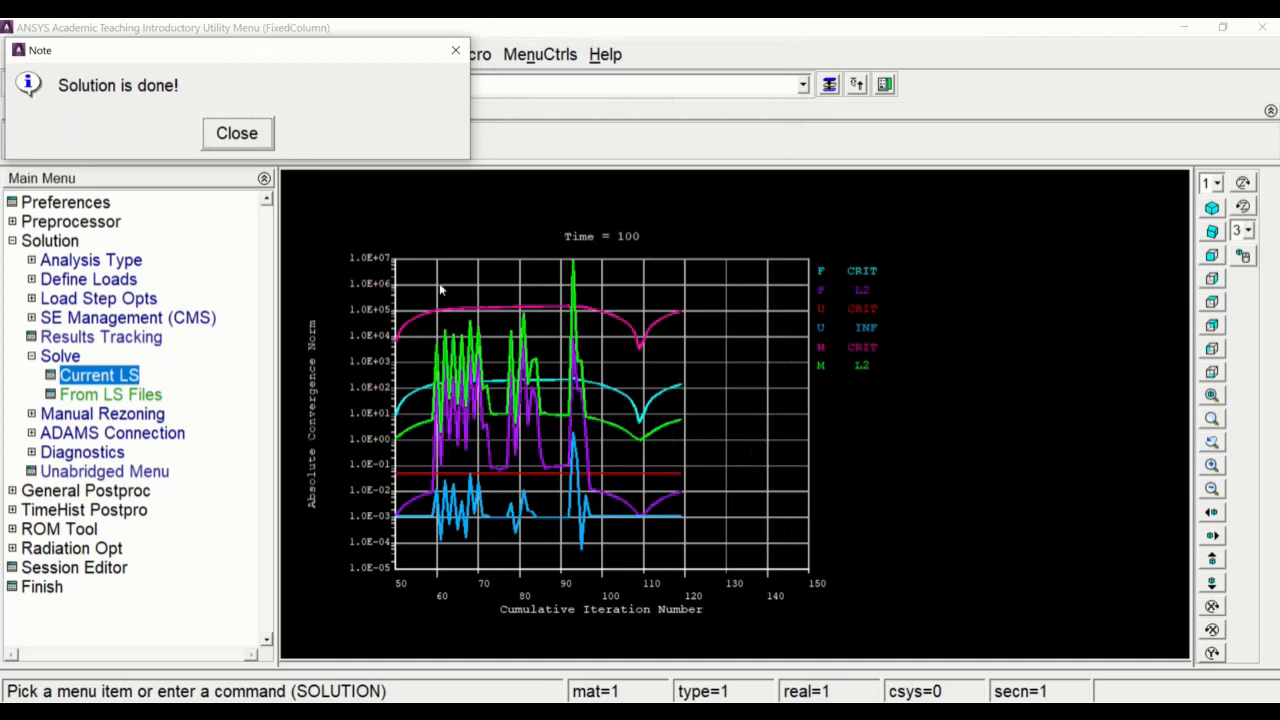
{"action": "left_click", "coordinate": [266, 138]}
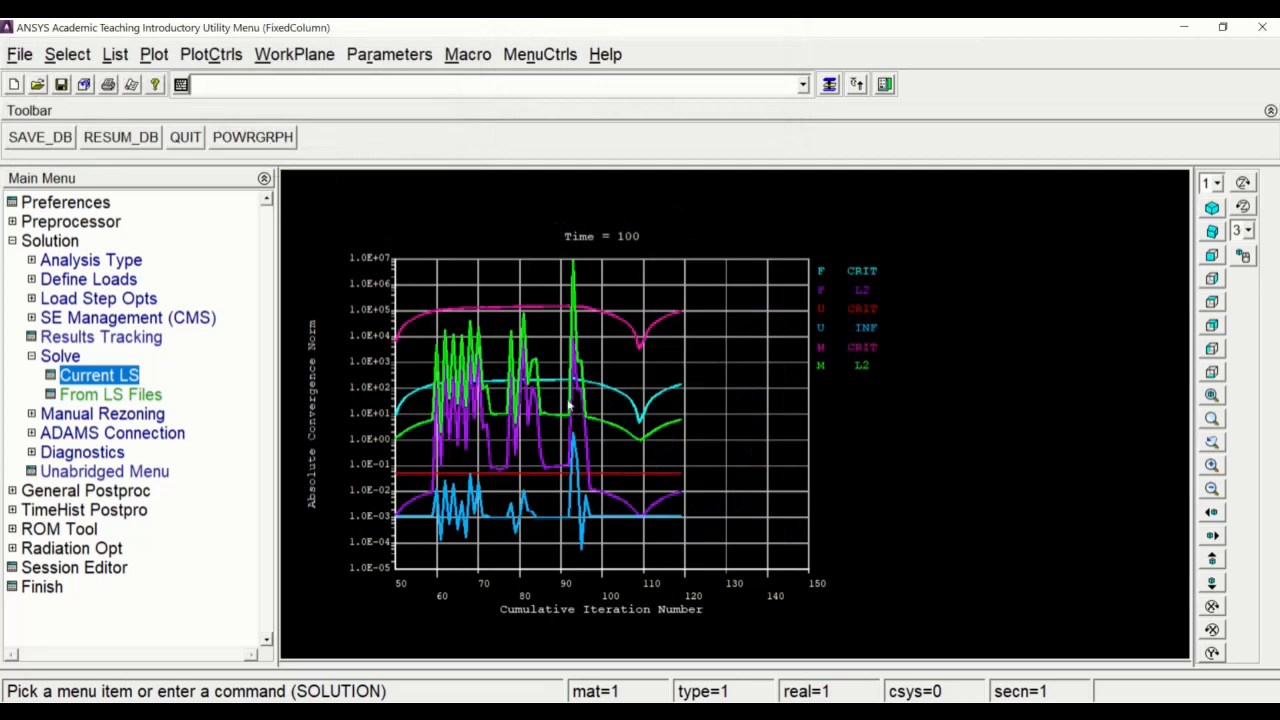
Step: In the general postprocessor's Results Viewer, plot the displaced structure from the nodal DOF solution
{"action": "left_click", "coordinate": [32, 357]}
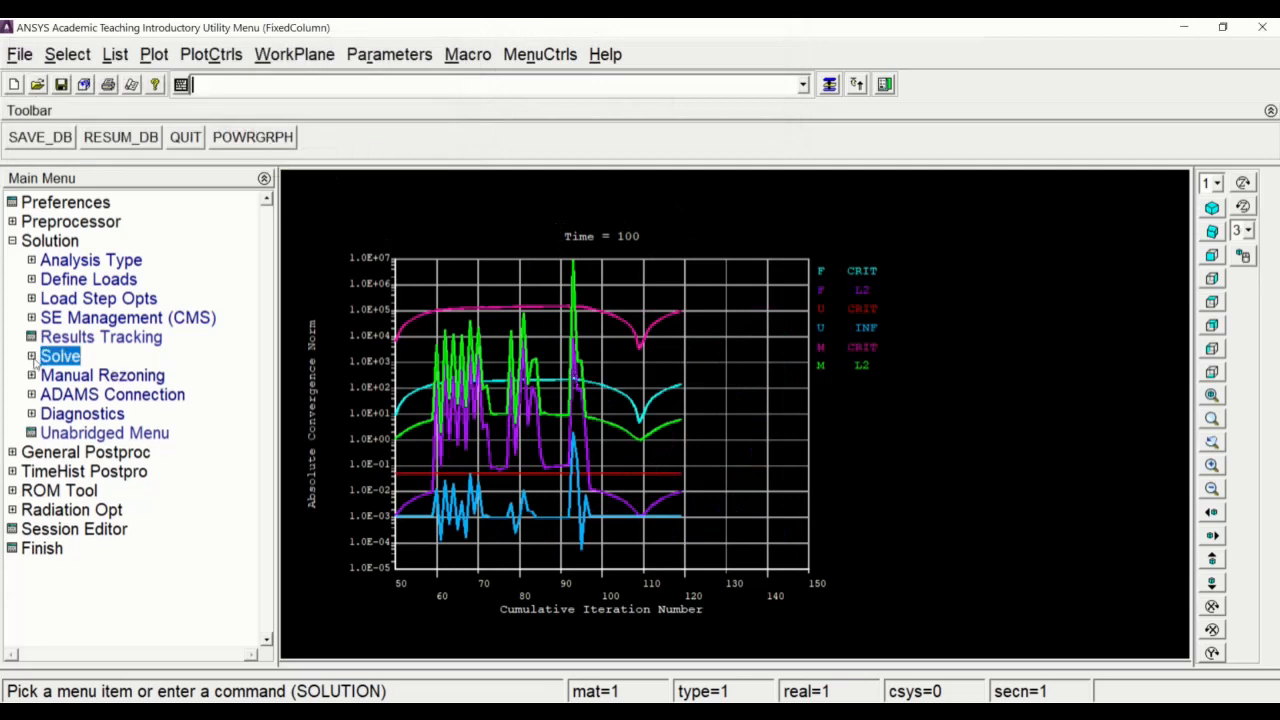
{"action": "left_click", "coordinate": [16, 242]}
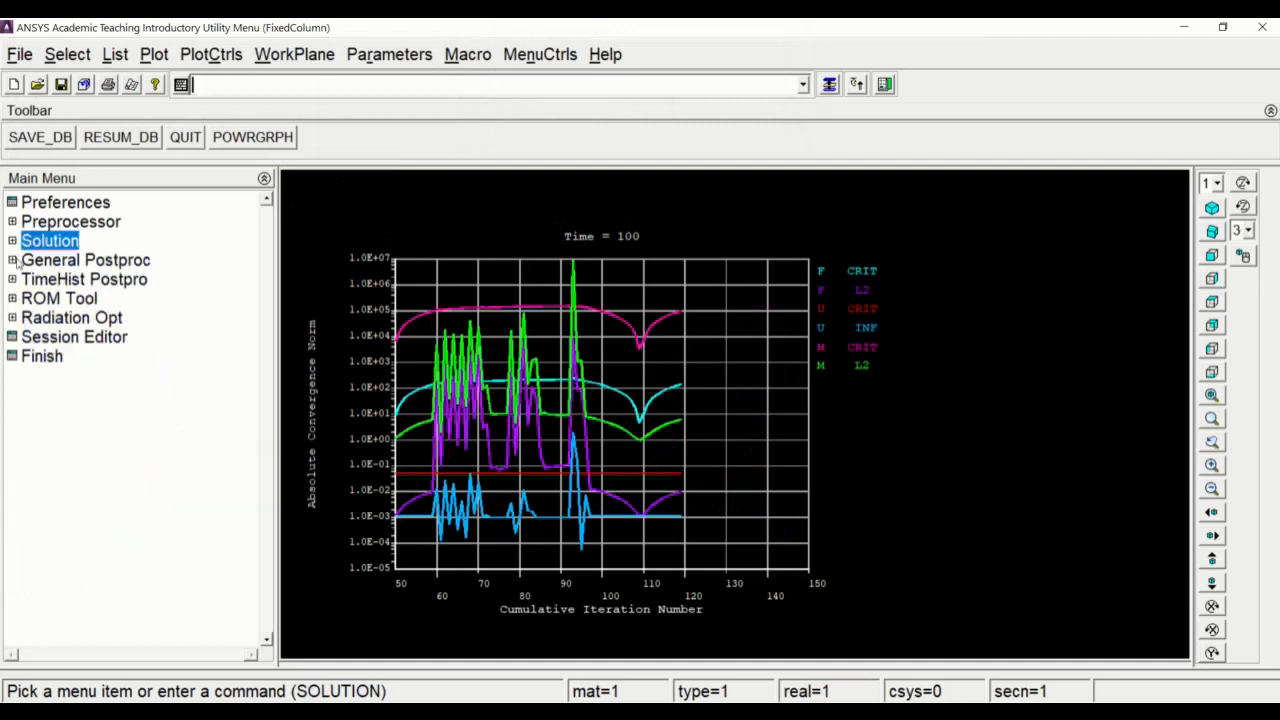
{"action": "left_click", "coordinate": [14, 260]}
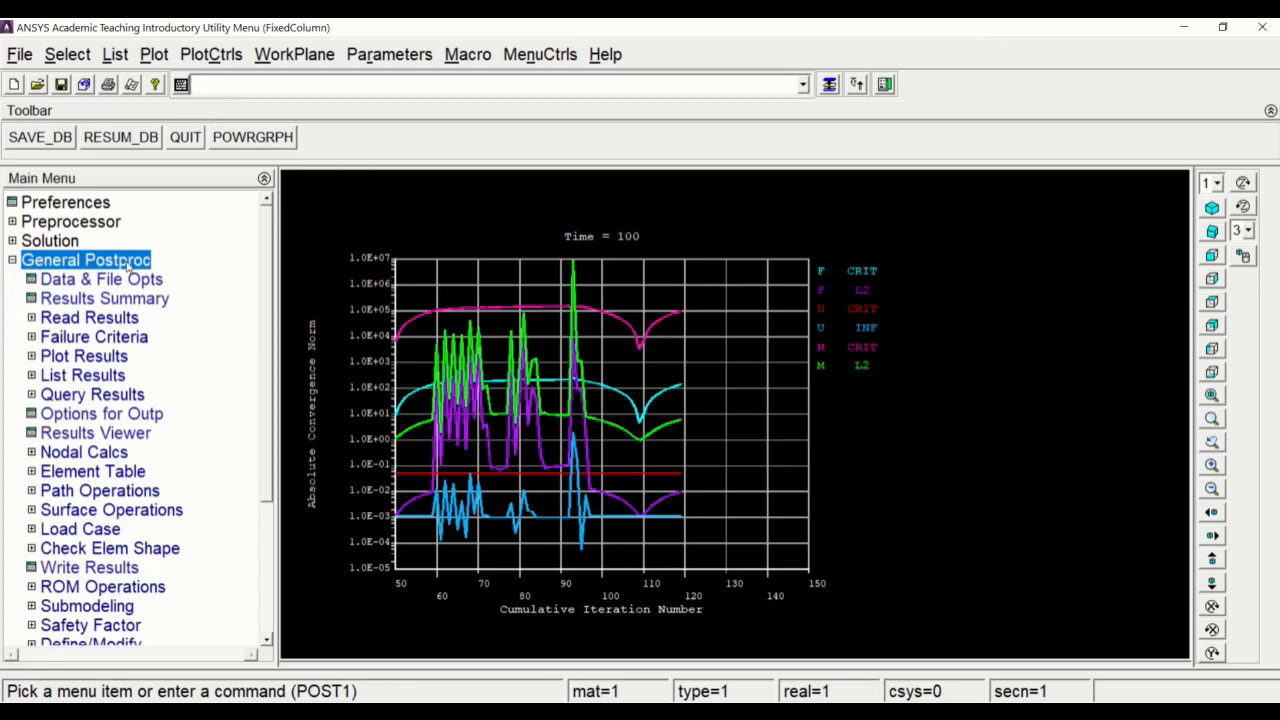
{"action": "left_click", "coordinate": [124, 434]}
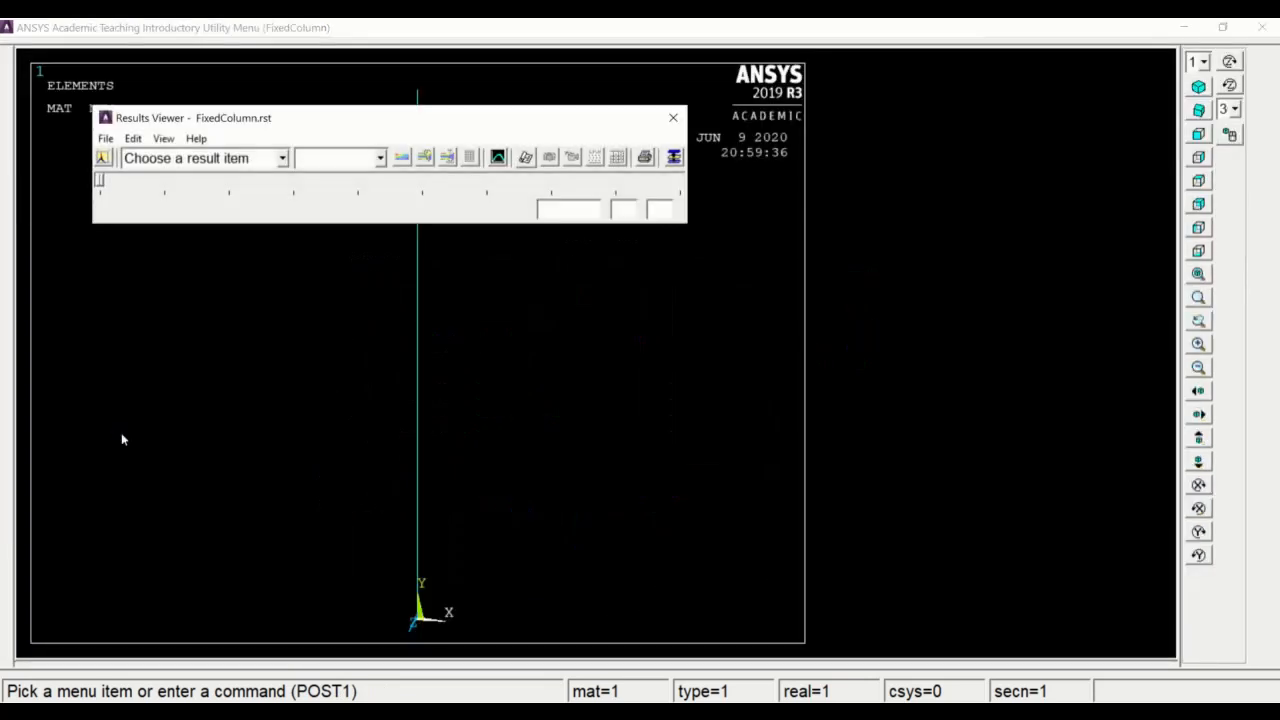
{"action": "left_click_drag", "start_coordinate": [361, 133], "coordinate": [795, 229]}
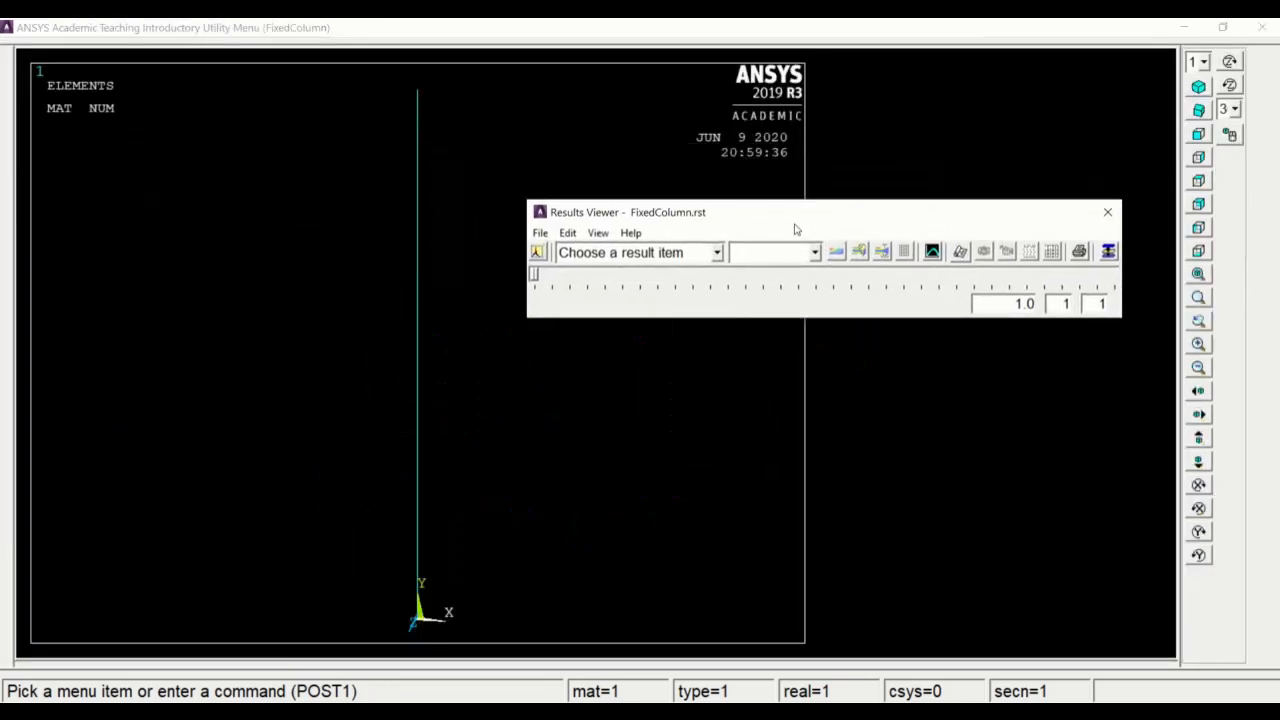
{"action": "left_click", "coordinate": [685, 255]}
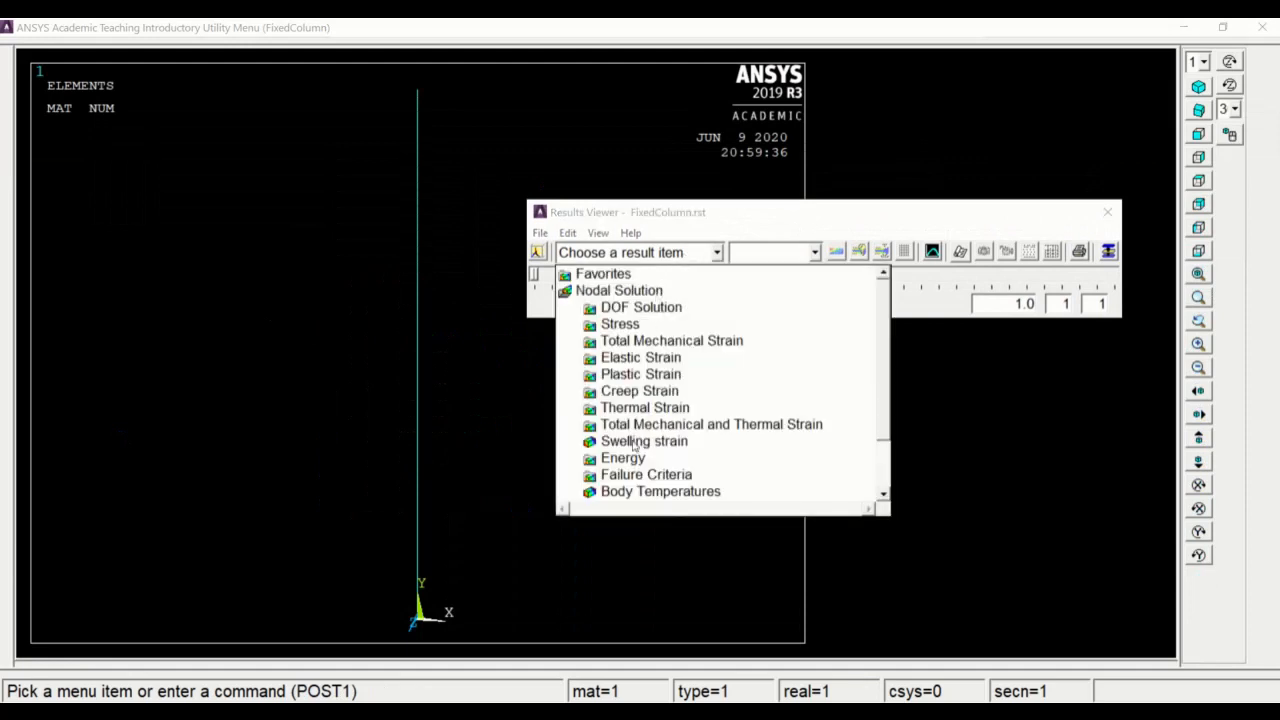
{"action": "double_click", "coordinate": [650, 312]}
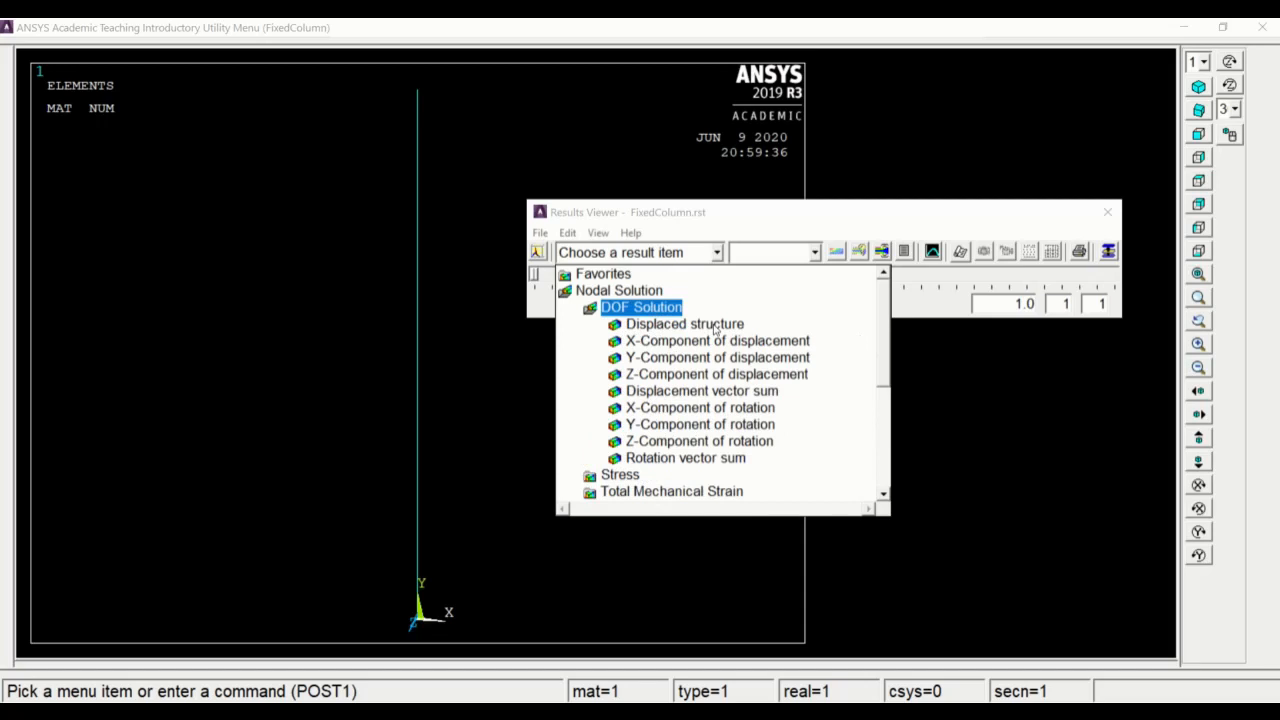
{"action": "left_click", "coordinate": [711, 324]}
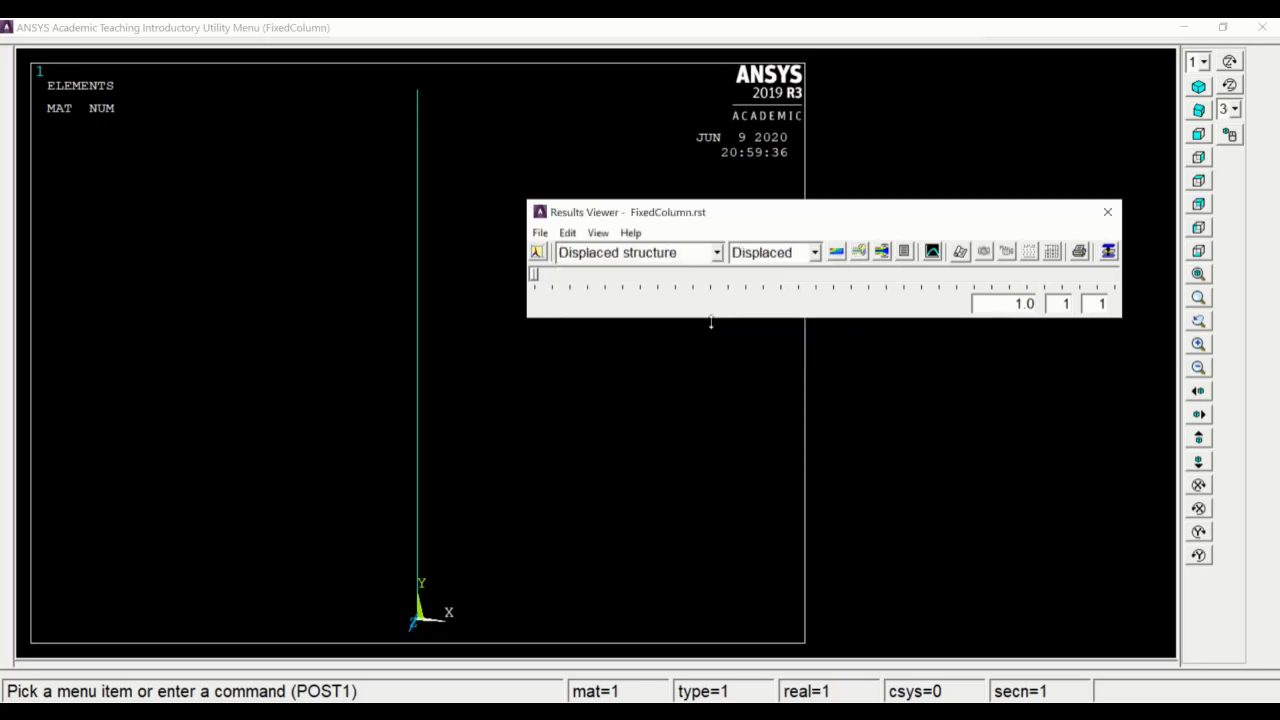
{"action": "left_click", "coordinate": [837, 253]}
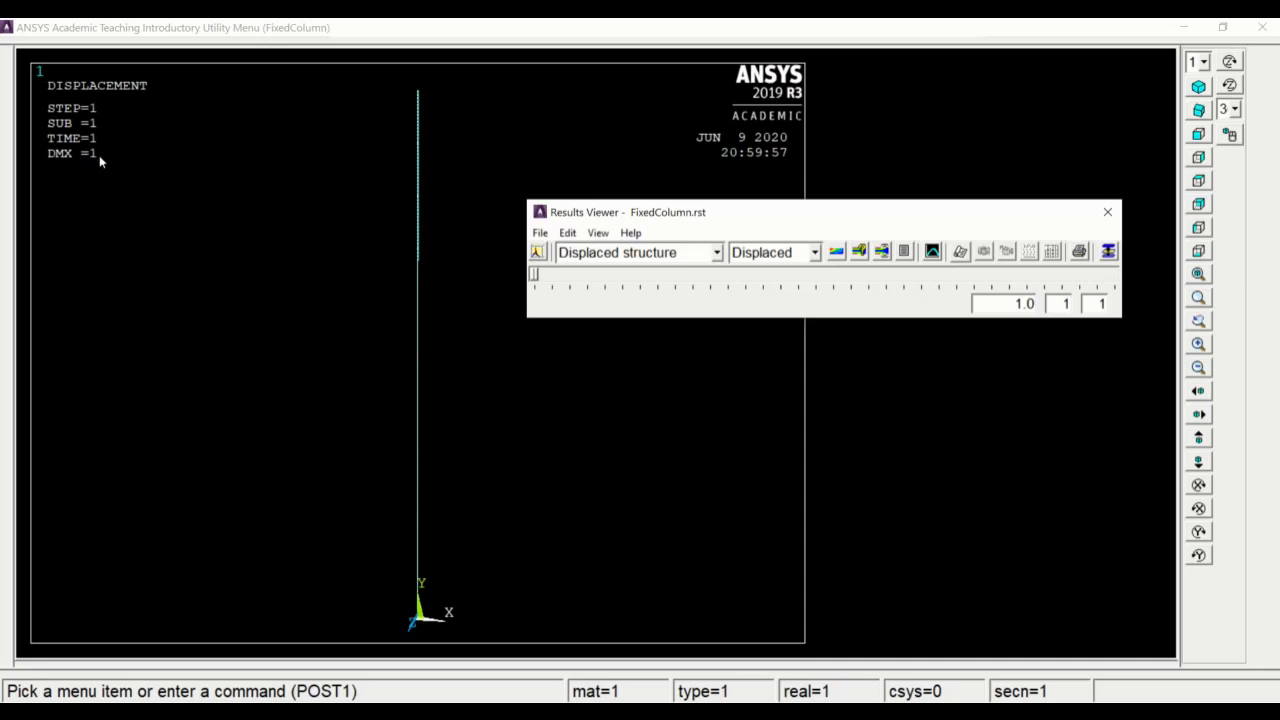
Step: Examine the displaced column at times 9, 25 and 75, and close the Results Viewer
{"action": "left_click_drag", "start_coordinate": [533, 278], "coordinate": [581, 276]}
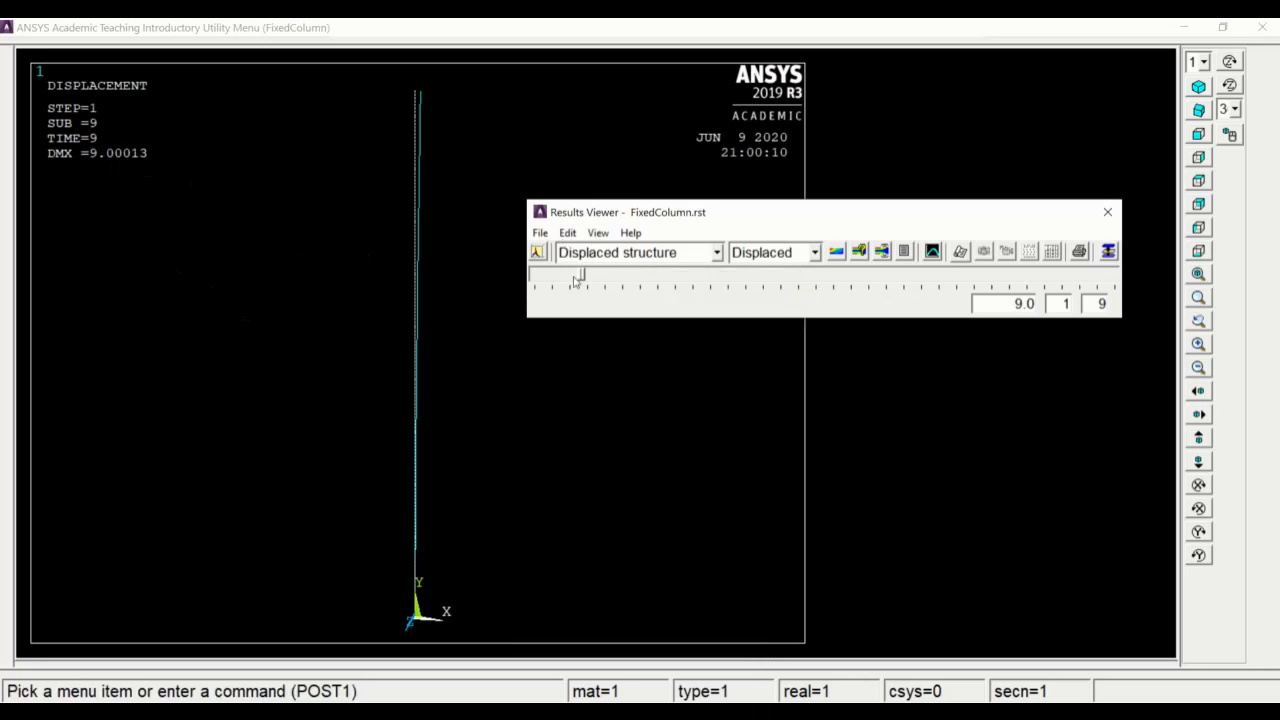
{"action": "double_click", "coordinate": [1024, 304]}
{"action": "type", "text": "25"}
{"action": "key", "text": "Return"}
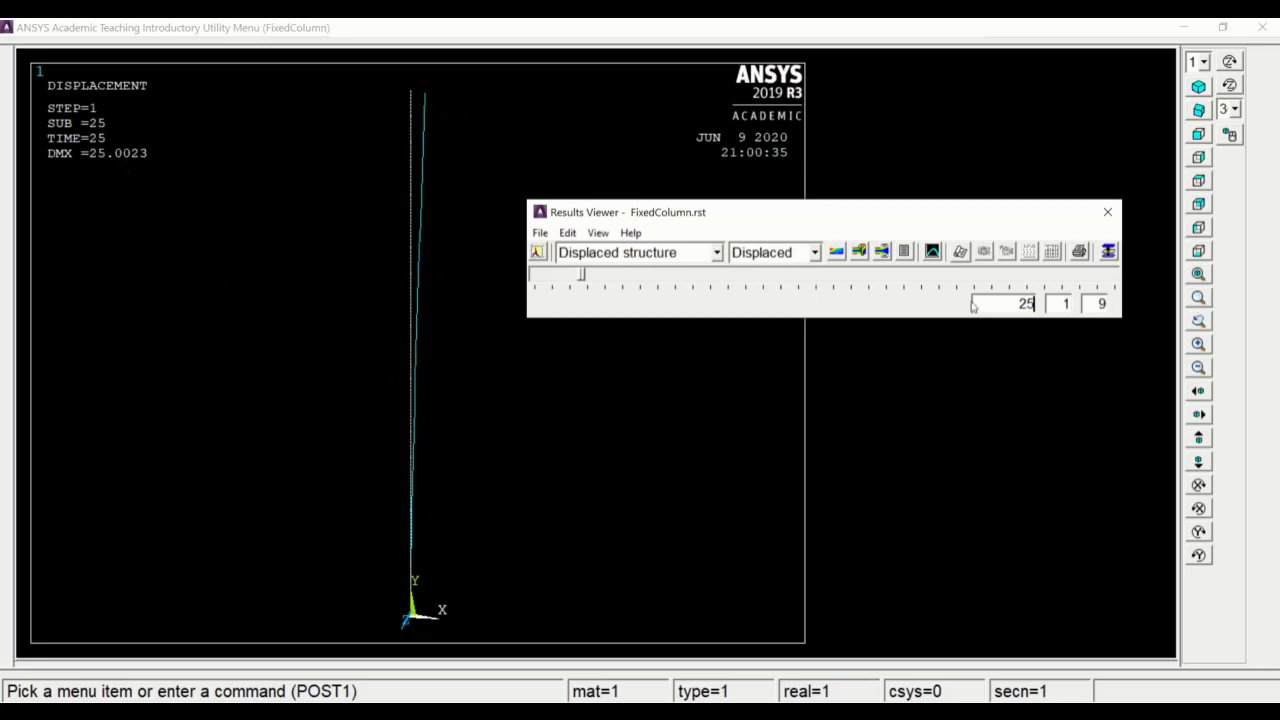
{"action": "double_click", "coordinate": [1027, 304]}
{"action": "type", "text": "75"}
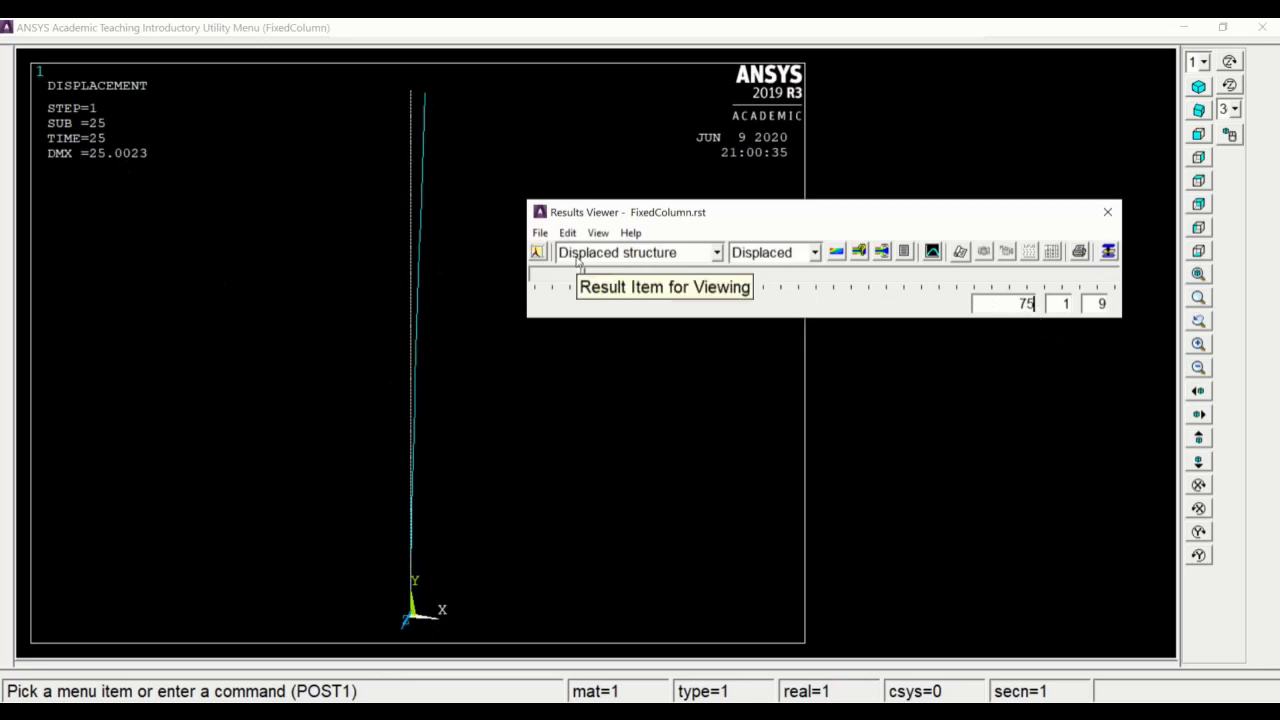
{"action": "key", "text": "Return"}
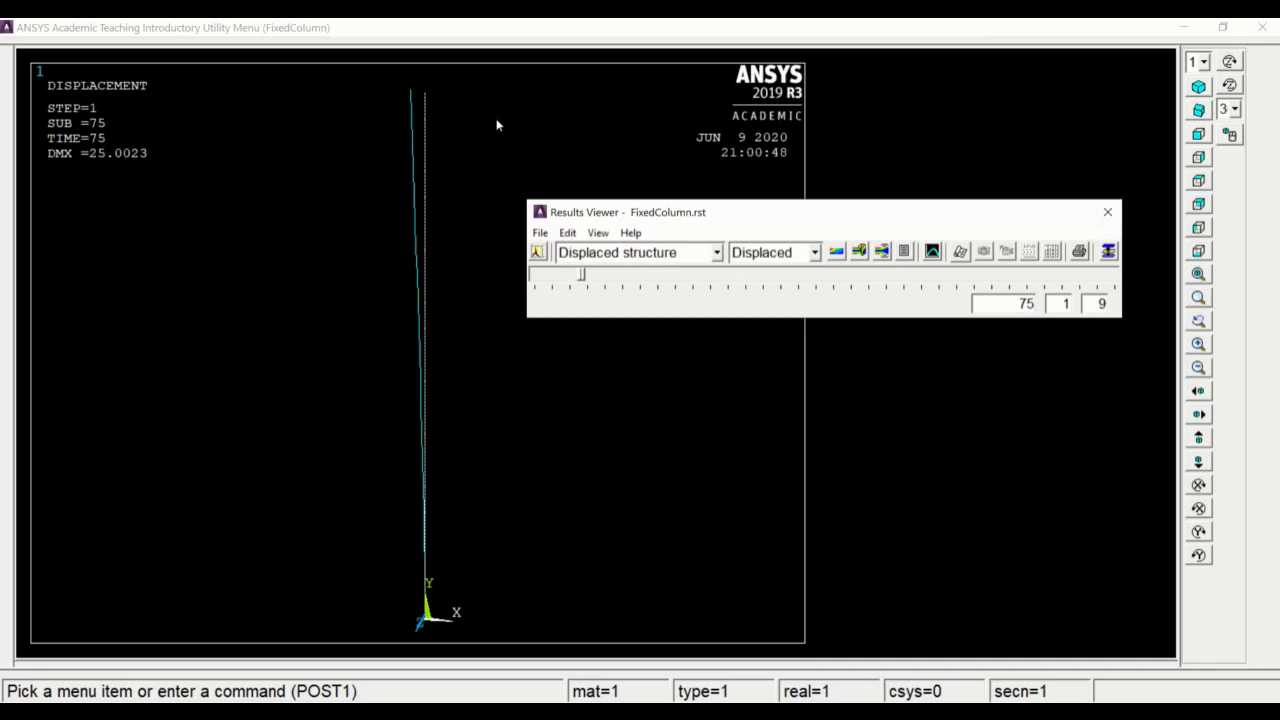
{"action": "left_click", "coordinate": [1108, 212]}
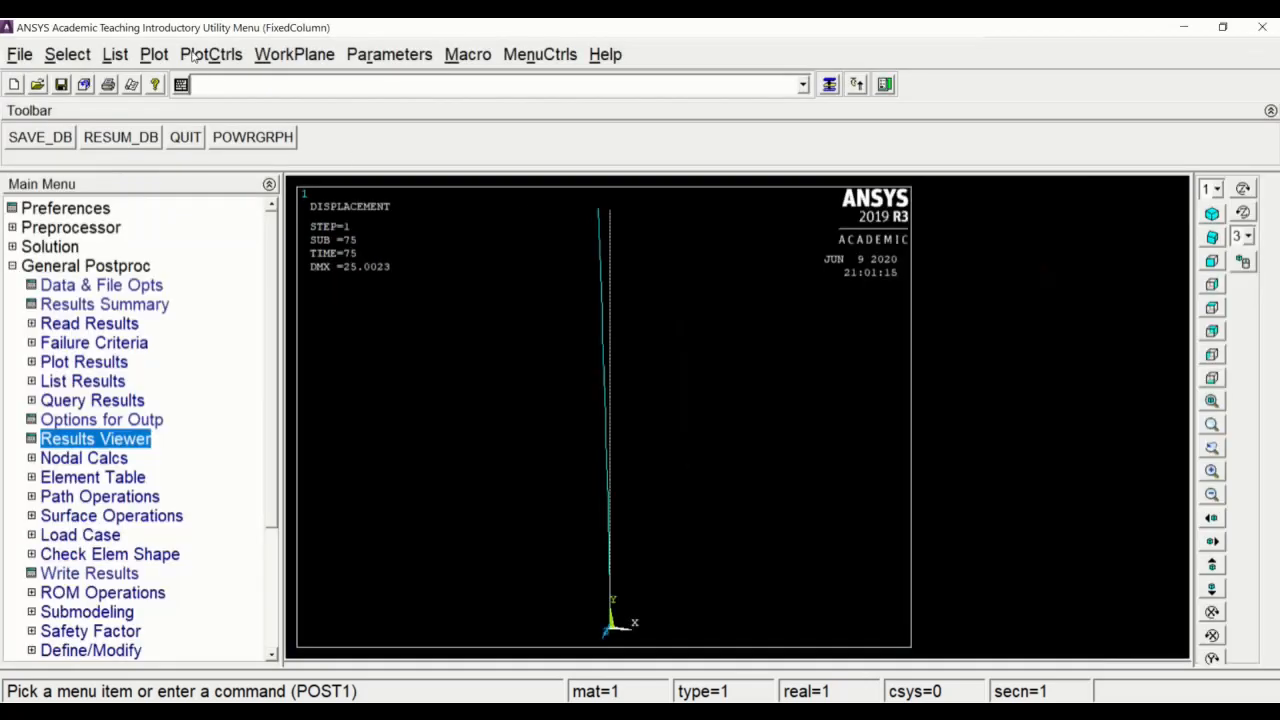
Step: Turn on the display of element shapes in the plot's size and shape settings and replot the column
{"action": "left_click", "coordinate": [192, 56]}
{"action": "mouse_move", "coordinate": [221, 187]}
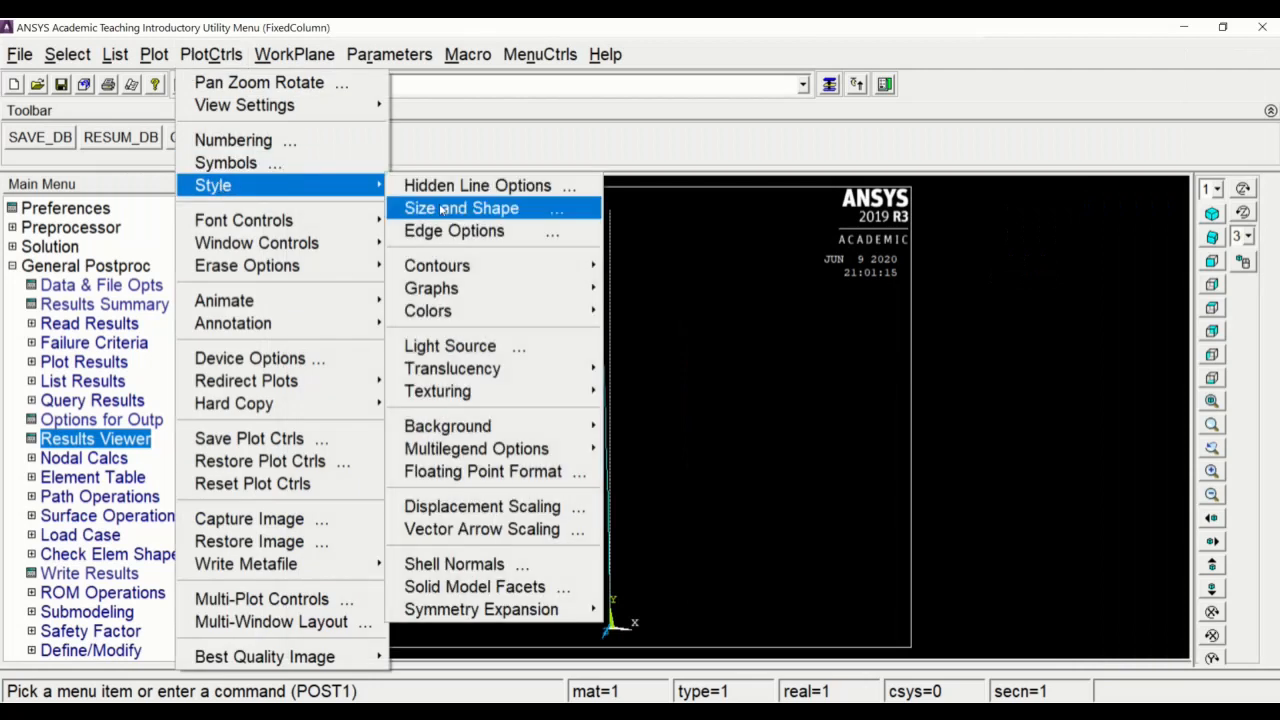
{"action": "left_click", "coordinate": [475, 214]}
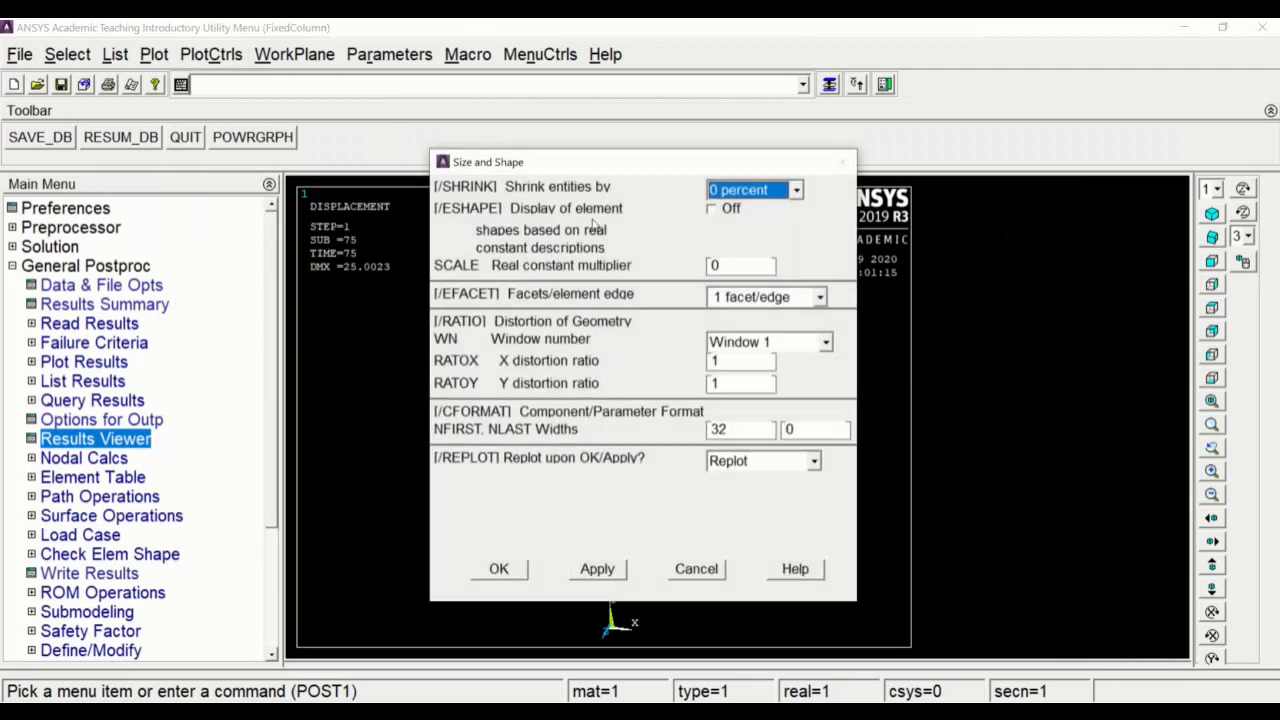
{"action": "left_click", "coordinate": [716, 209]}
{"action": "left_click", "coordinate": [517, 569]}
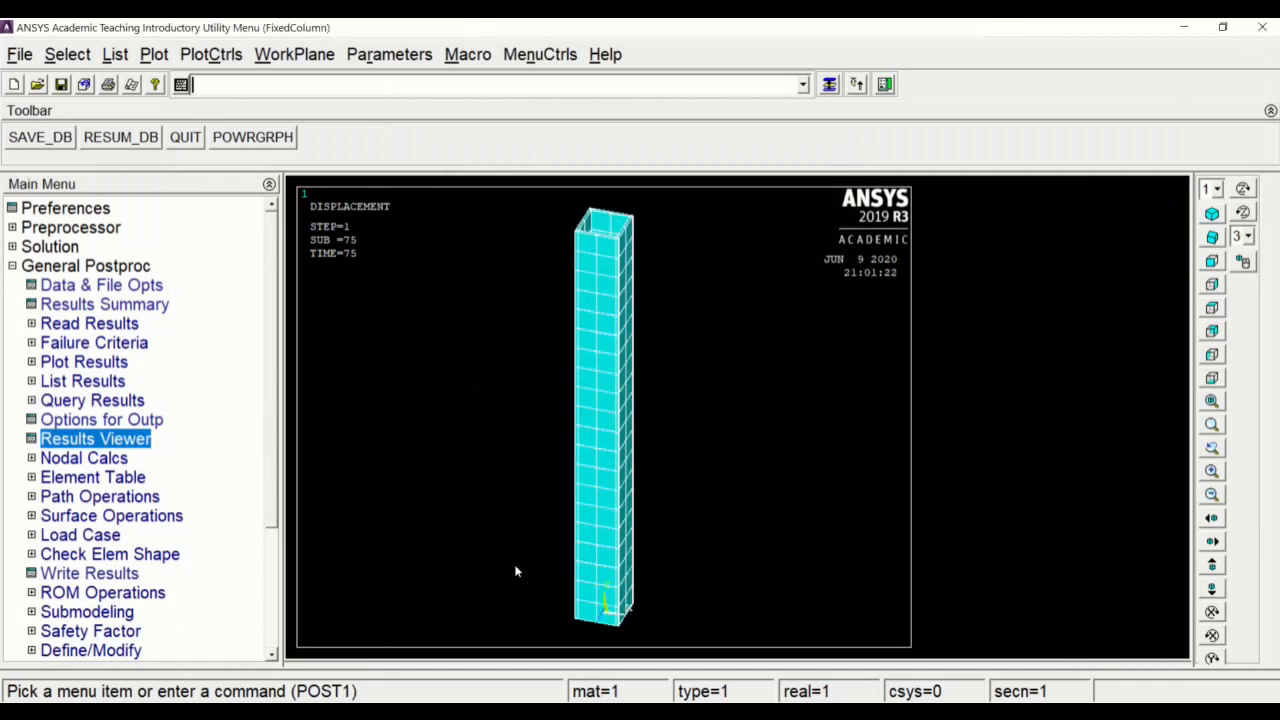
Step: Plot the von Mises stress from the nodal solution as a contour on the column in the Results Viewer
{"action": "left_click", "coordinate": [72, 442]}
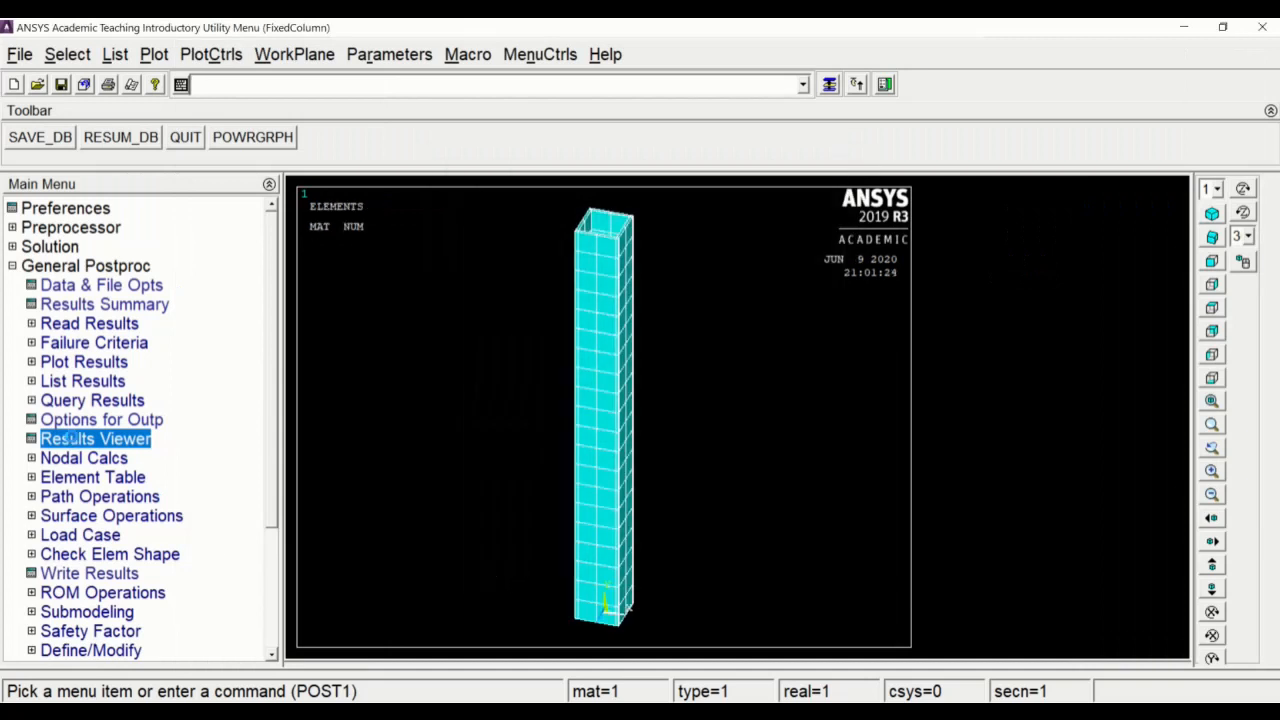
{"action": "left_click_drag", "start_coordinate": [431, 143], "coordinate": [864, 211]}
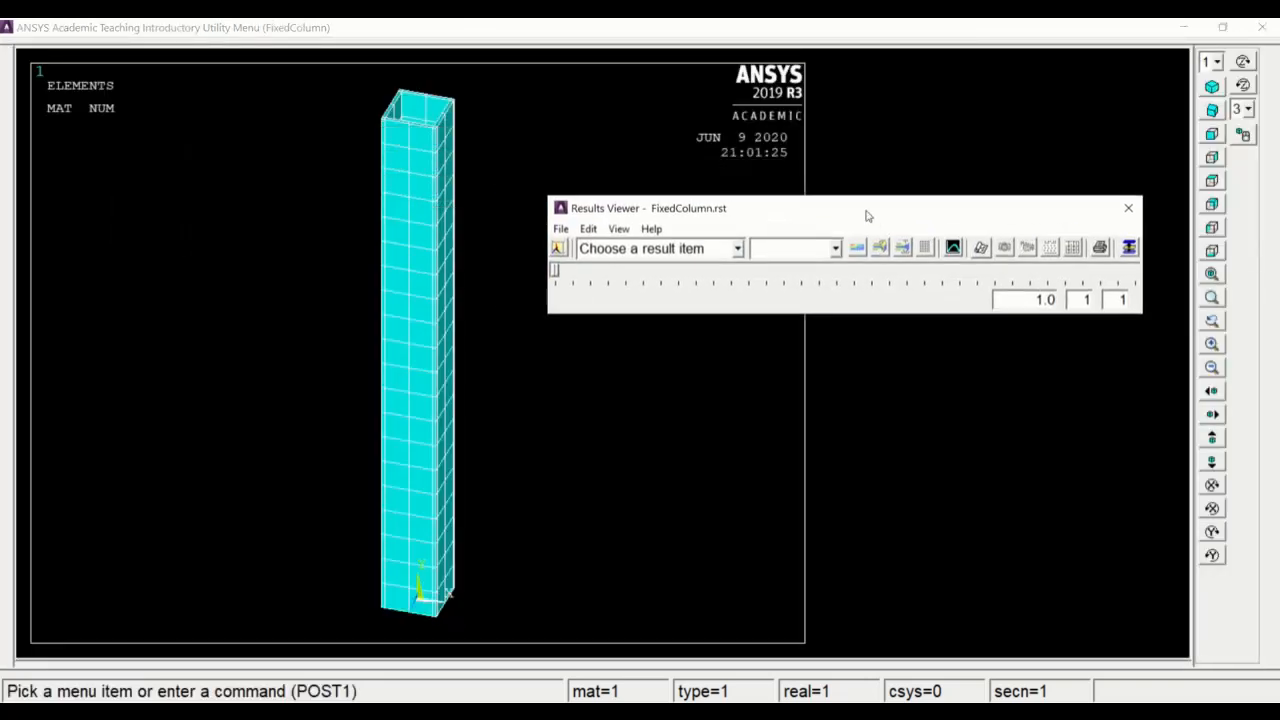
{"action": "left_click", "coordinate": [739, 248]}
{"action": "left_click", "coordinate": [663, 302]}
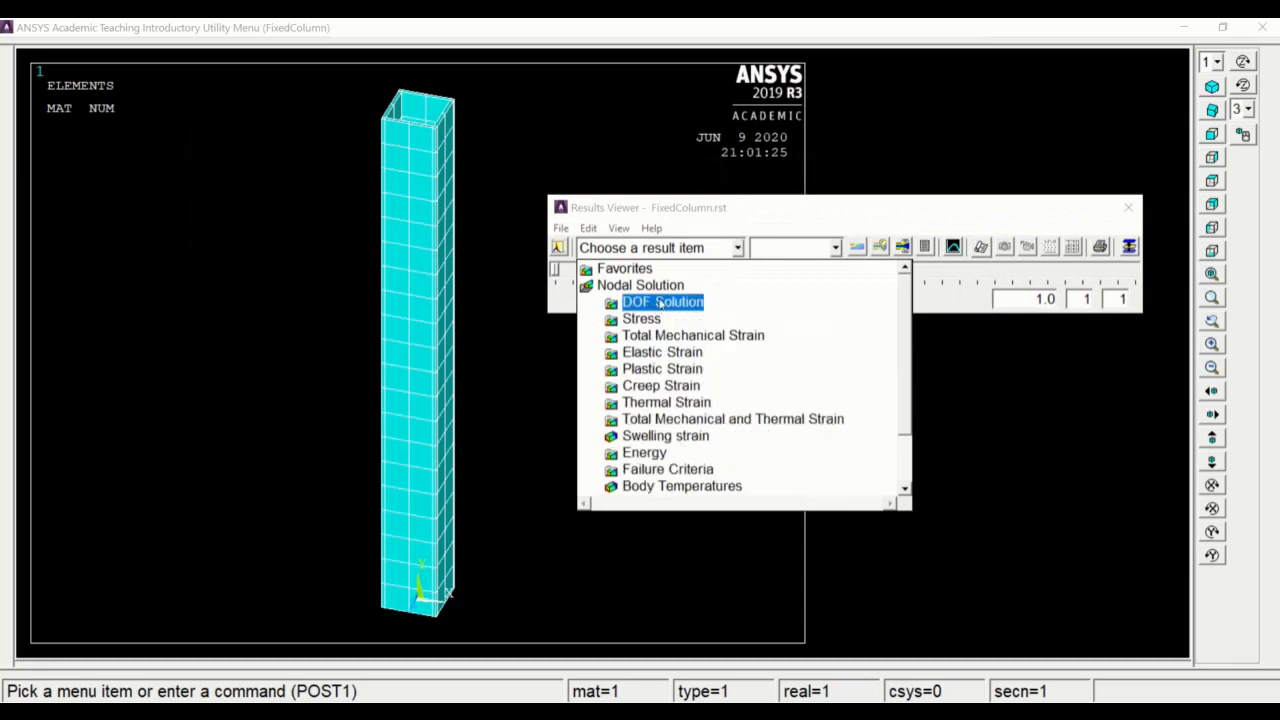
{"action": "left_click", "coordinate": [645, 320]}
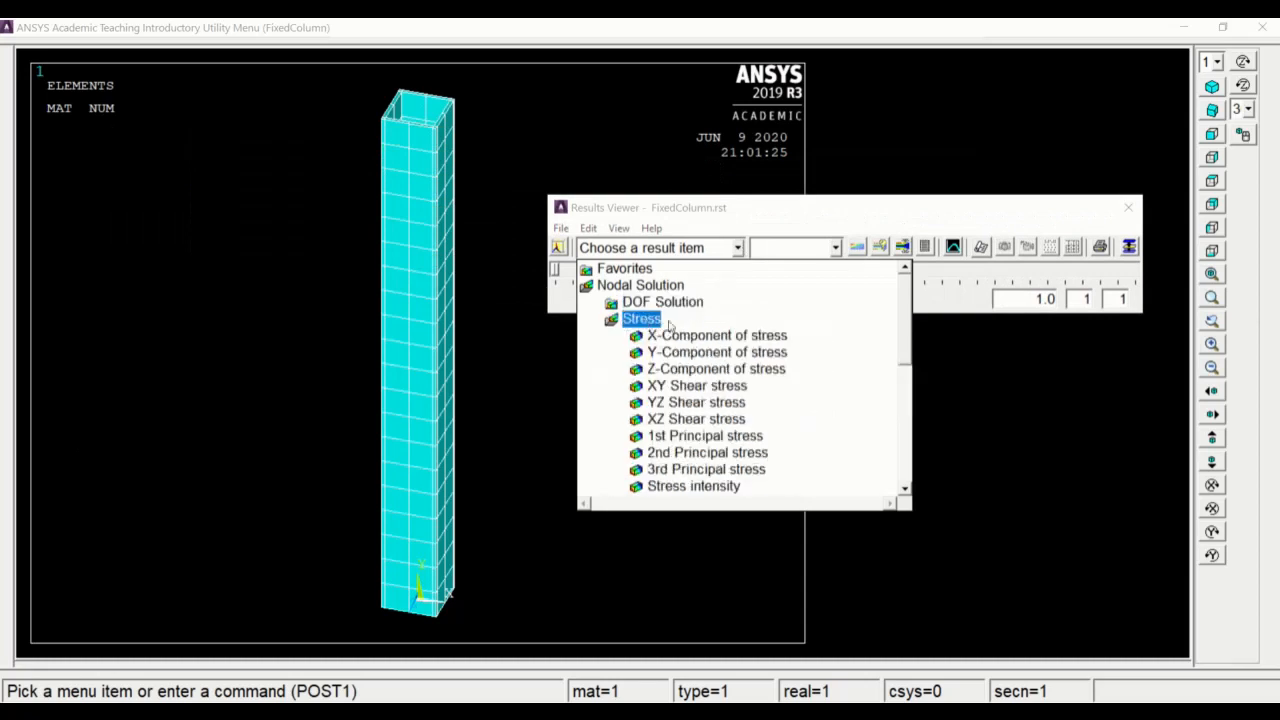
{"action": "scroll", "coordinate": [903, 489], "scroll_direction": "down", "scroll_amount": 2}
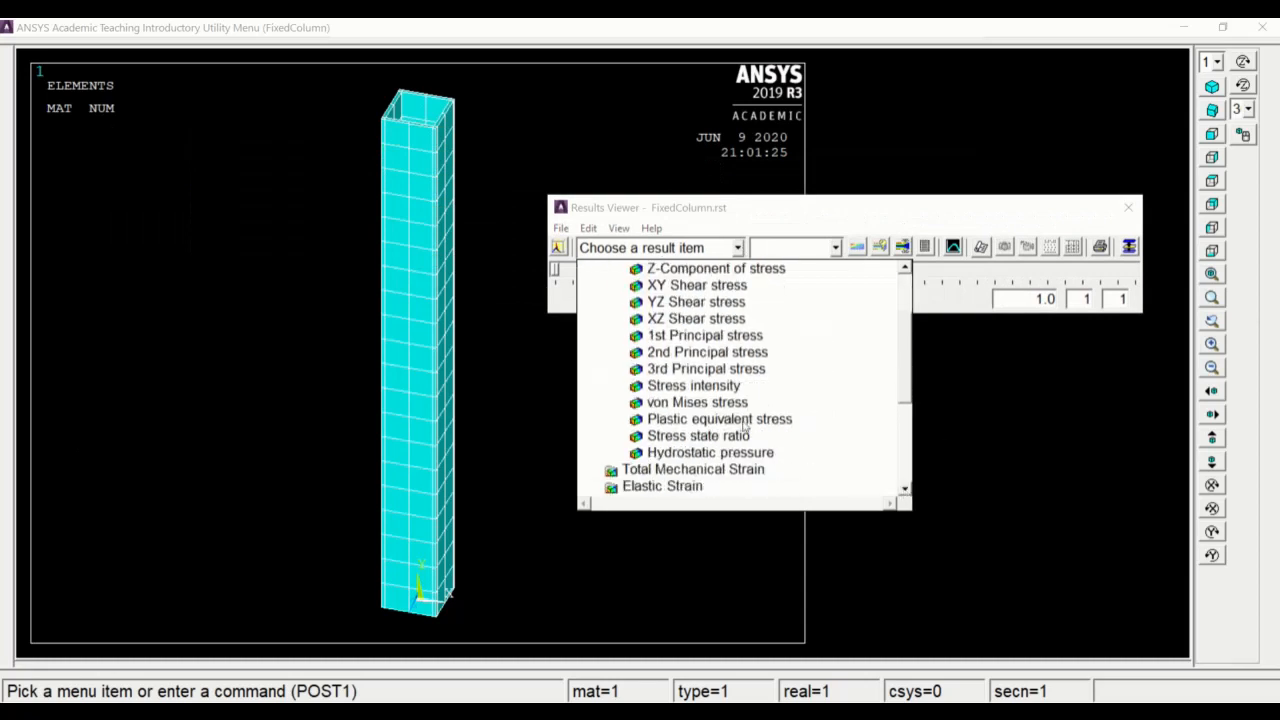
{"action": "left_click", "coordinate": [738, 403]}
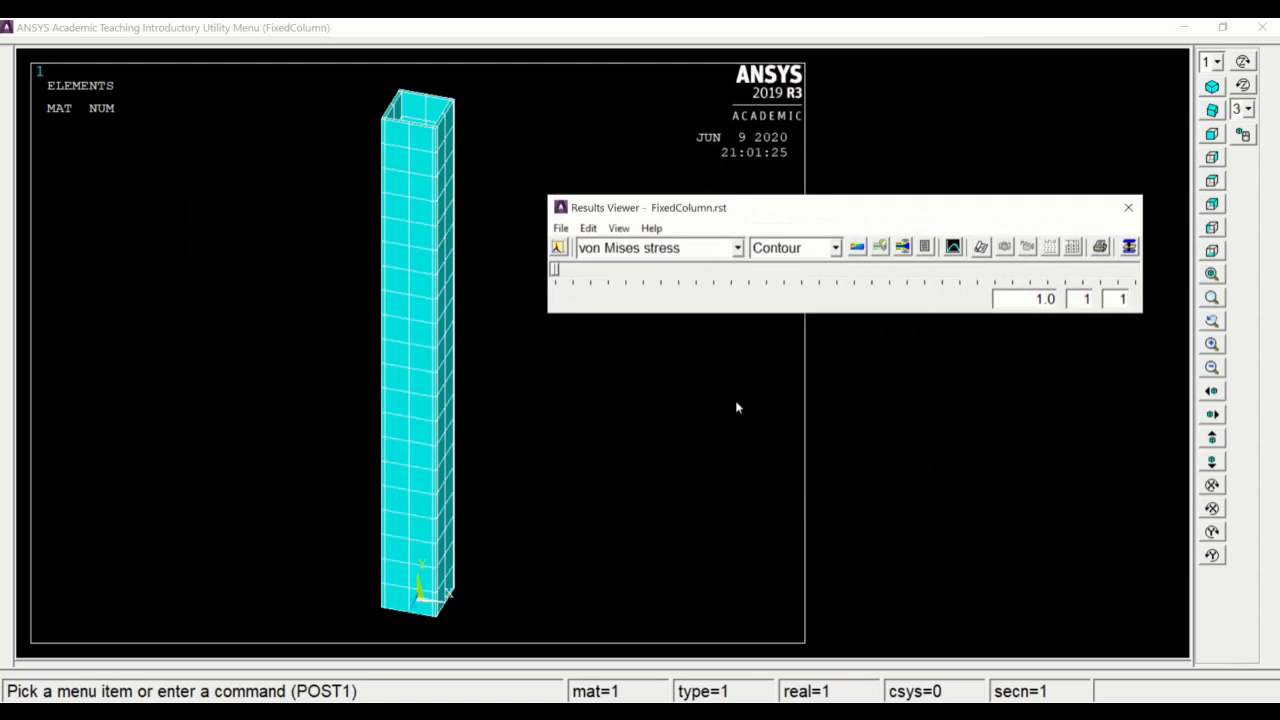
{"action": "left_click", "coordinate": [857, 248]}
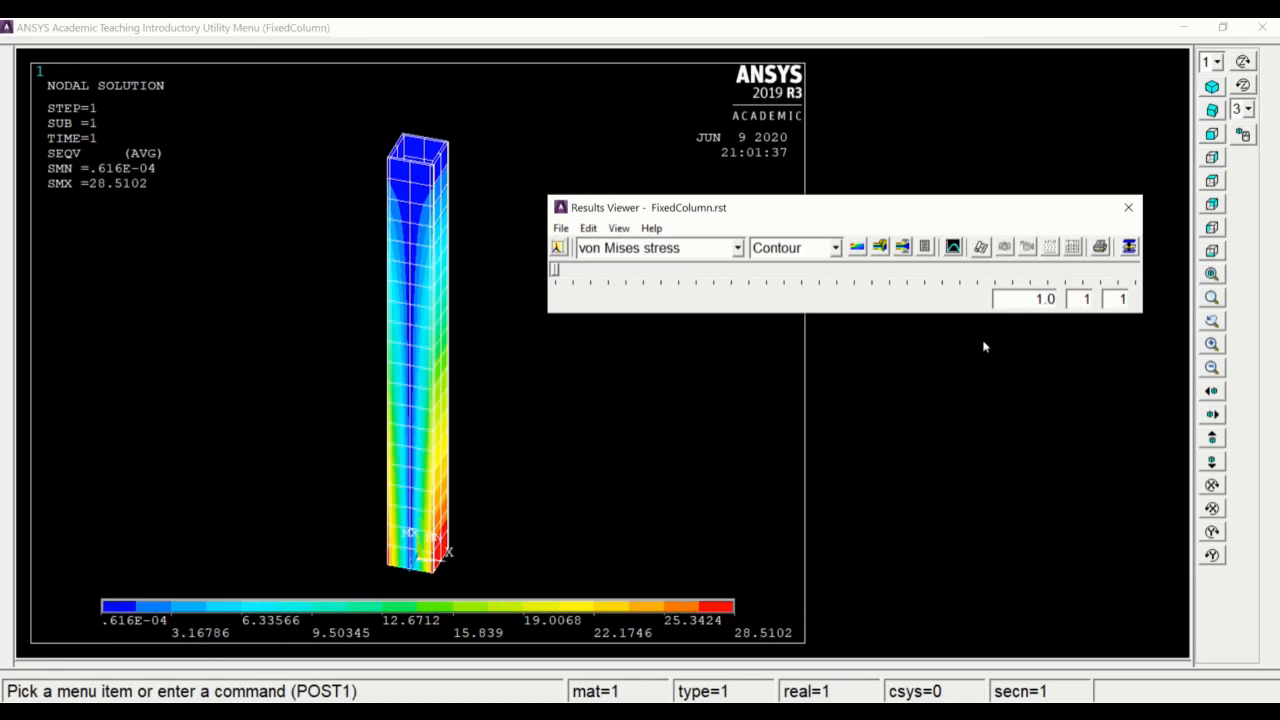
Step: Examine the column's von Mises stress contour at times 25 and 12, and close the Results Viewer
{"action": "left_click_drag", "start_coordinate": [1034, 300], "coordinate": [1060, 303]}
{"action": "type", "text": "25"}
{"action": "key", "text": "Return"}
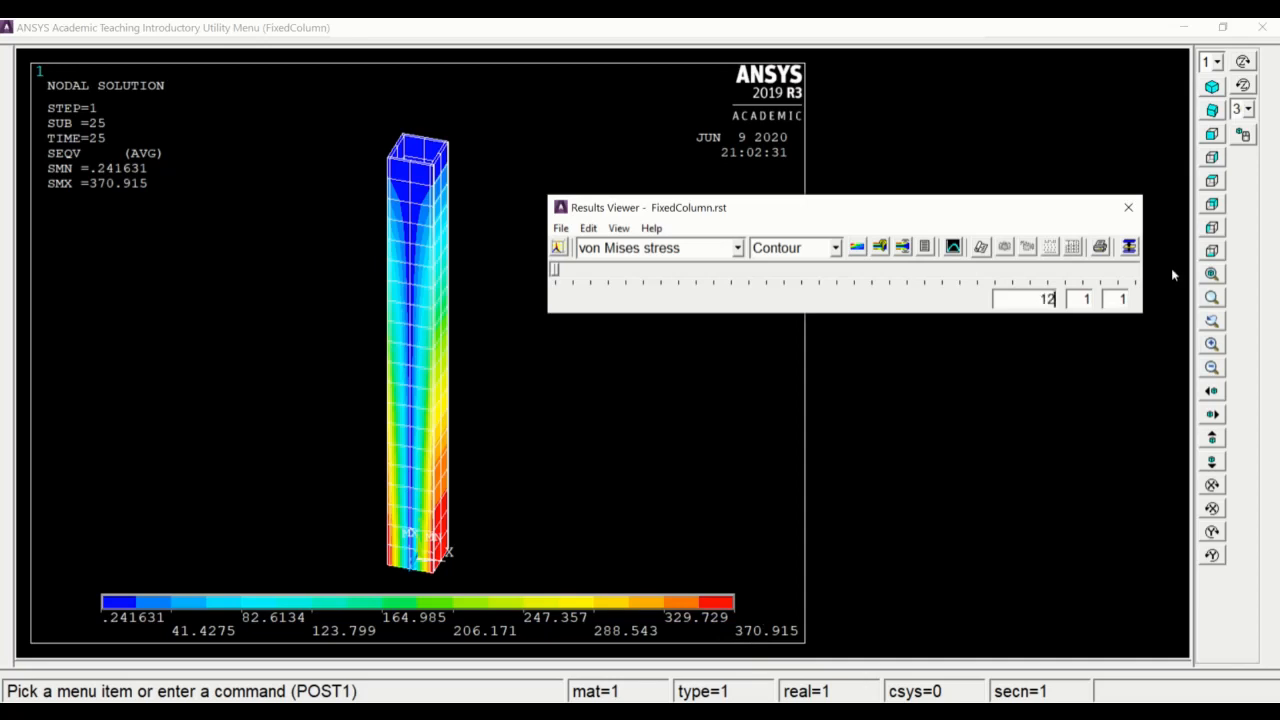
{"action": "key", "text": "Return"}
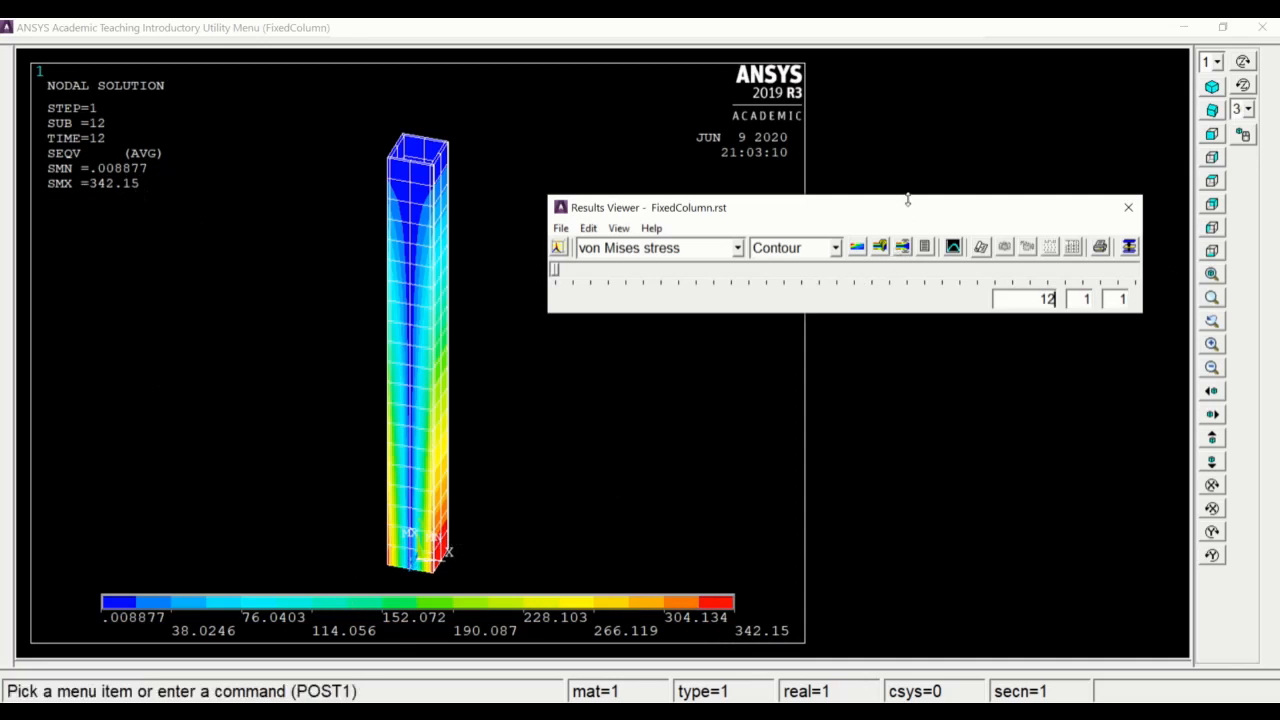
{"action": "left_click", "coordinate": [1126, 209]}
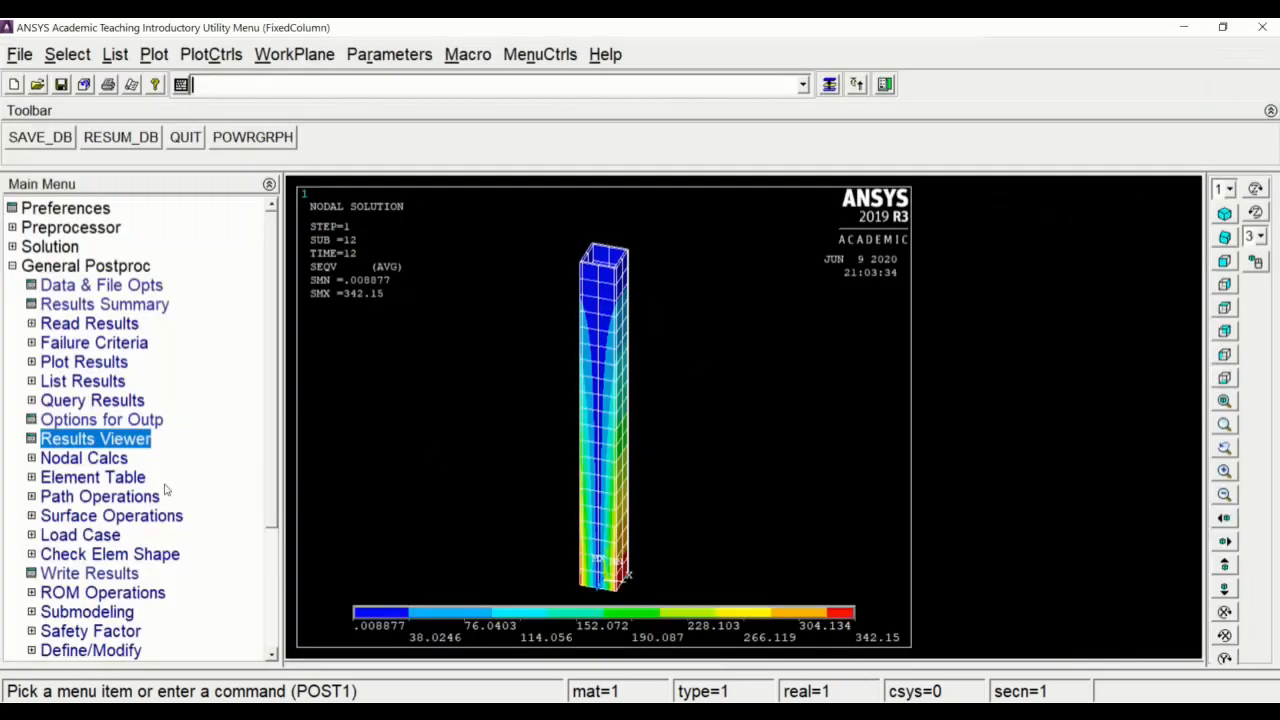
Step: Leave the general postprocessor and open the time-history postprocessor's variables window, keeping the column in view beside it
{"action": "left_click", "coordinate": [13, 266]}
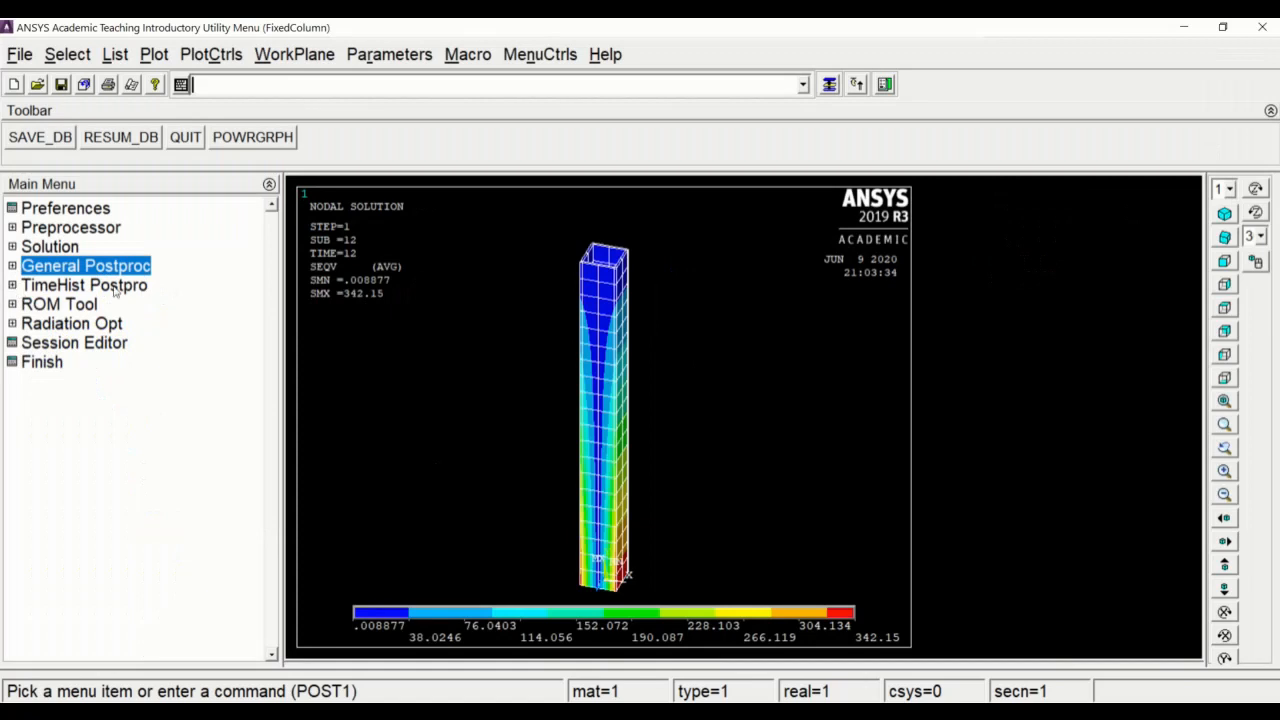
{"action": "left_click", "coordinate": [60, 288]}
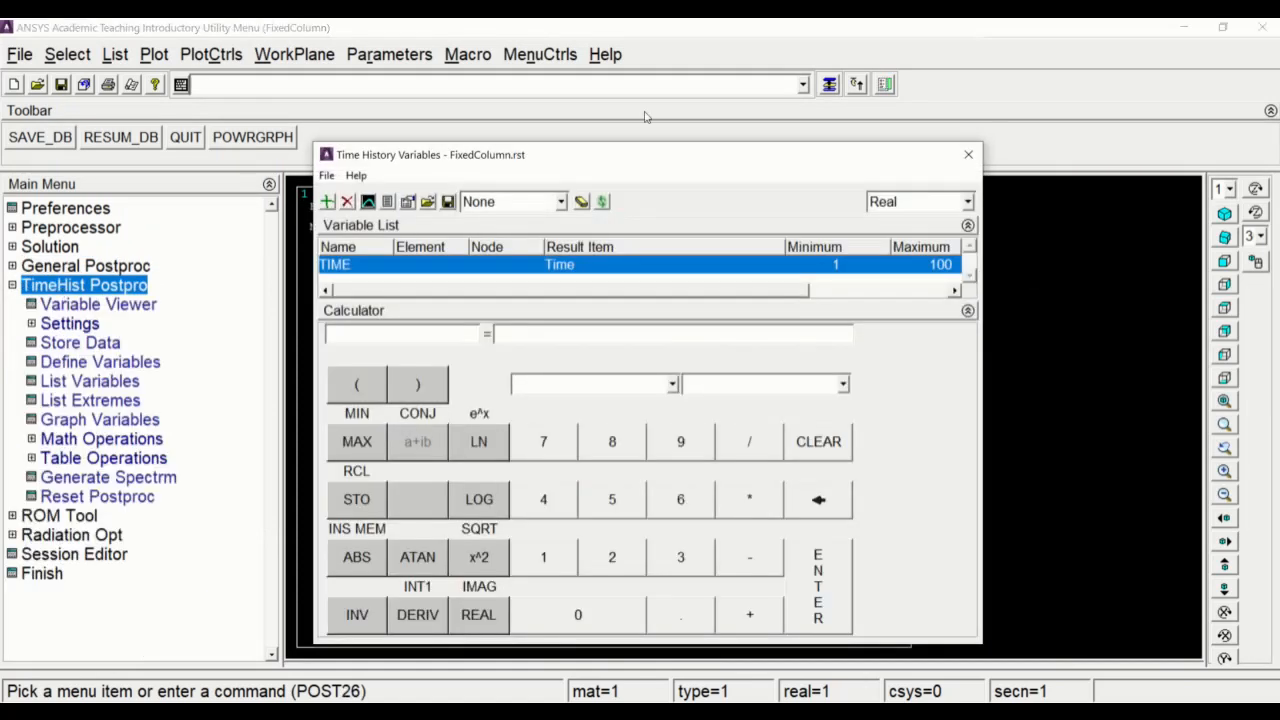
{"action": "left_click_drag", "start_coordinate": [608, 143], "coordinate": [957, 84]}
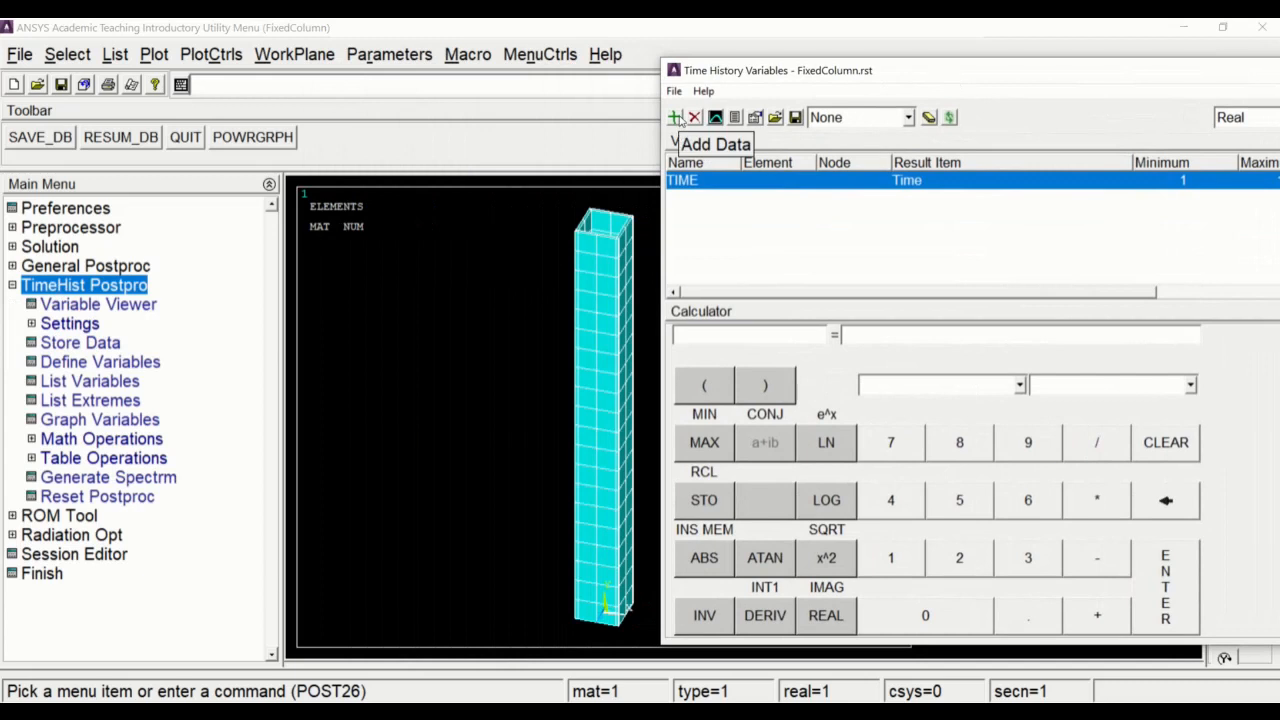
{"action": "mouse_move", "coordinate": [765, 73]}
{"action": "left_mouse_down"}
{"action": "mouse_move", "coordinate": [507, 79]}
{"action": "mouse_move", "coordinate": [525, 42]}
{"action": "mouse_move", "coordinate": [742, 66]}
{"action": "left_mouse_up"}
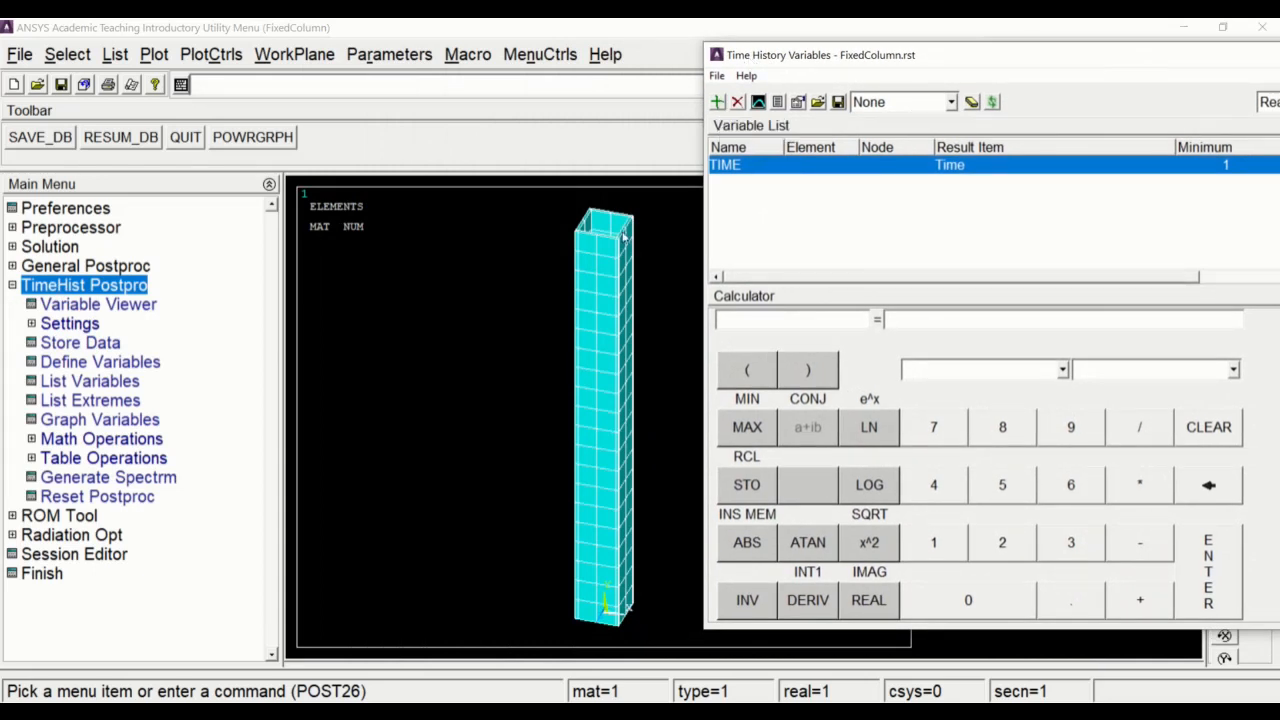
Step: Add a time-history variable for the X-component of displacement from the nodal DOF solution at node 2
{"action": "left_click", "coordinate": [717, 101]}
{"action": "left_click_drag", "start_coordinate": [603, 243], "coordinate": [309, 253]}
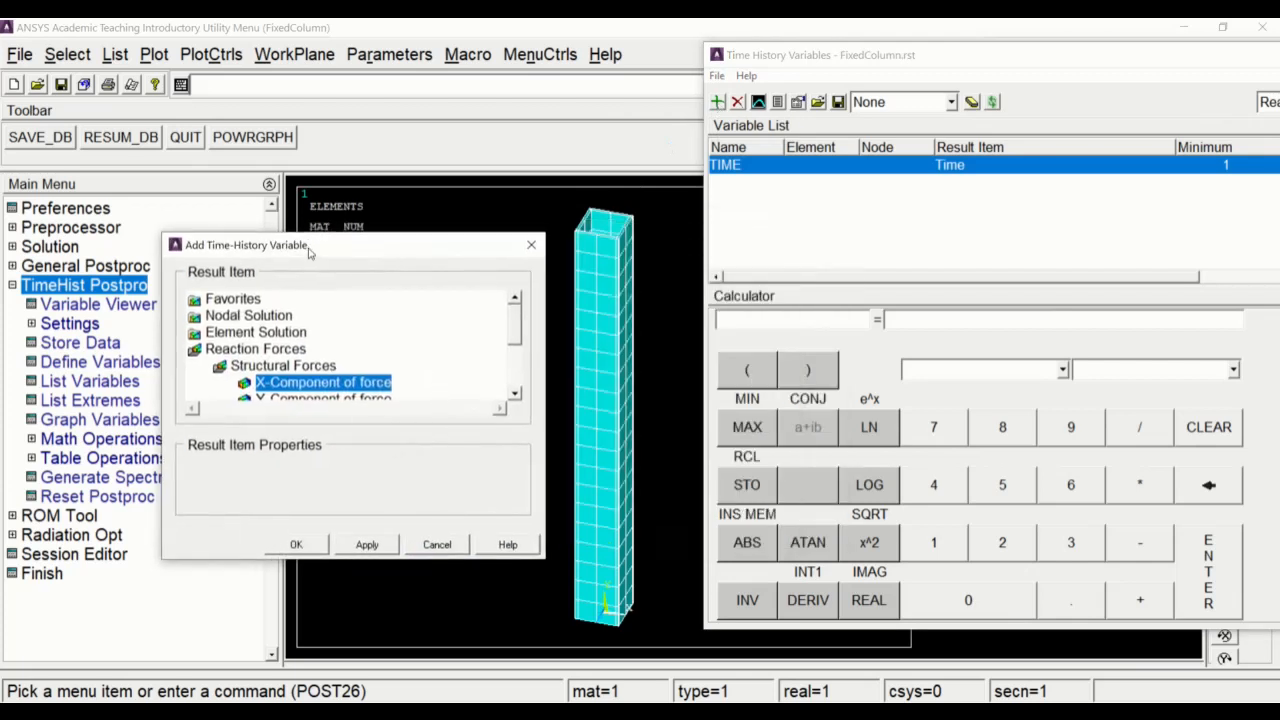
{"action": "double_click", "coordinate": [210, 348]}
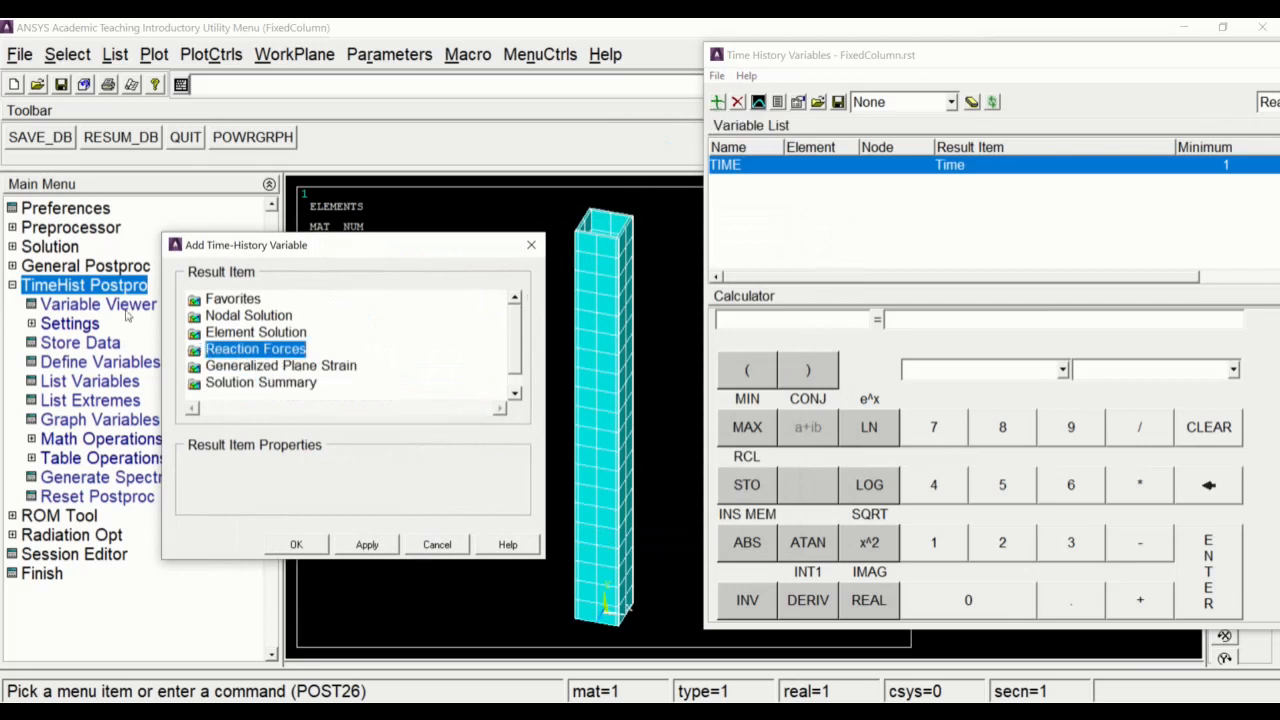
{"action": "double_click", "coordinate": [212, 316]}
{"action": "double_click", "coordinate": [238, 336]}
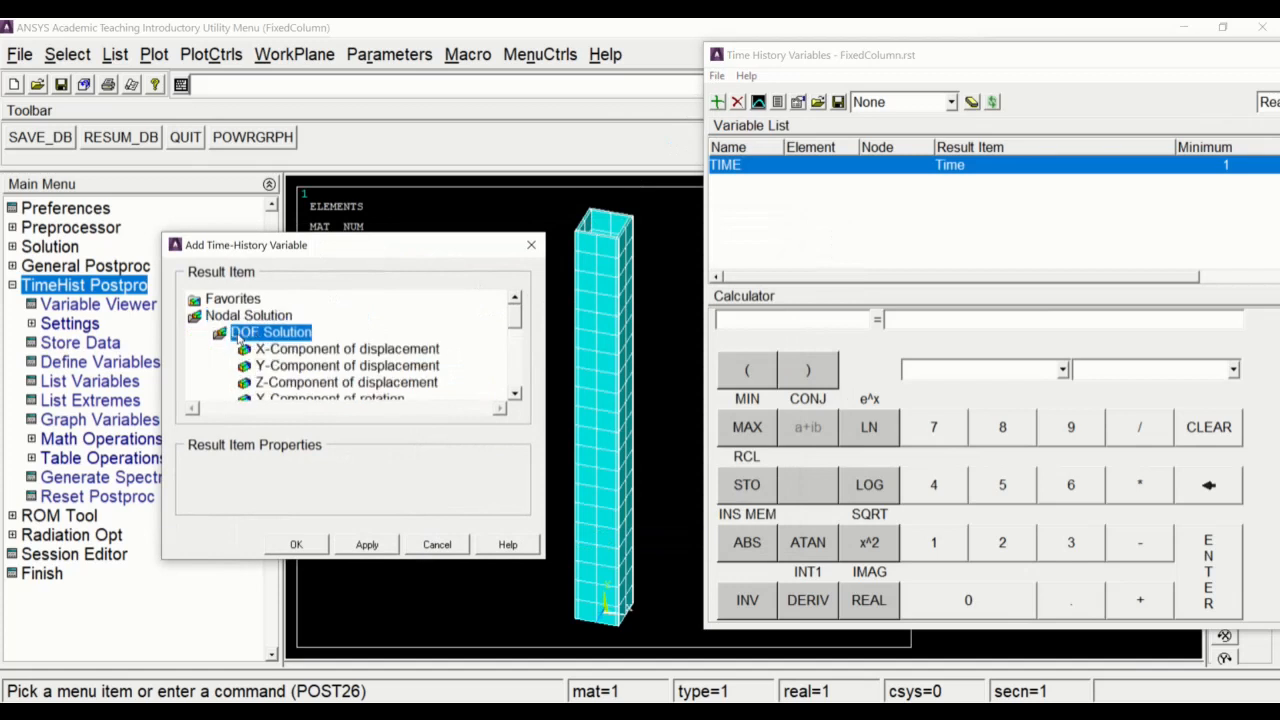
{"action": "left_click", "coordinate": [318, 350]}
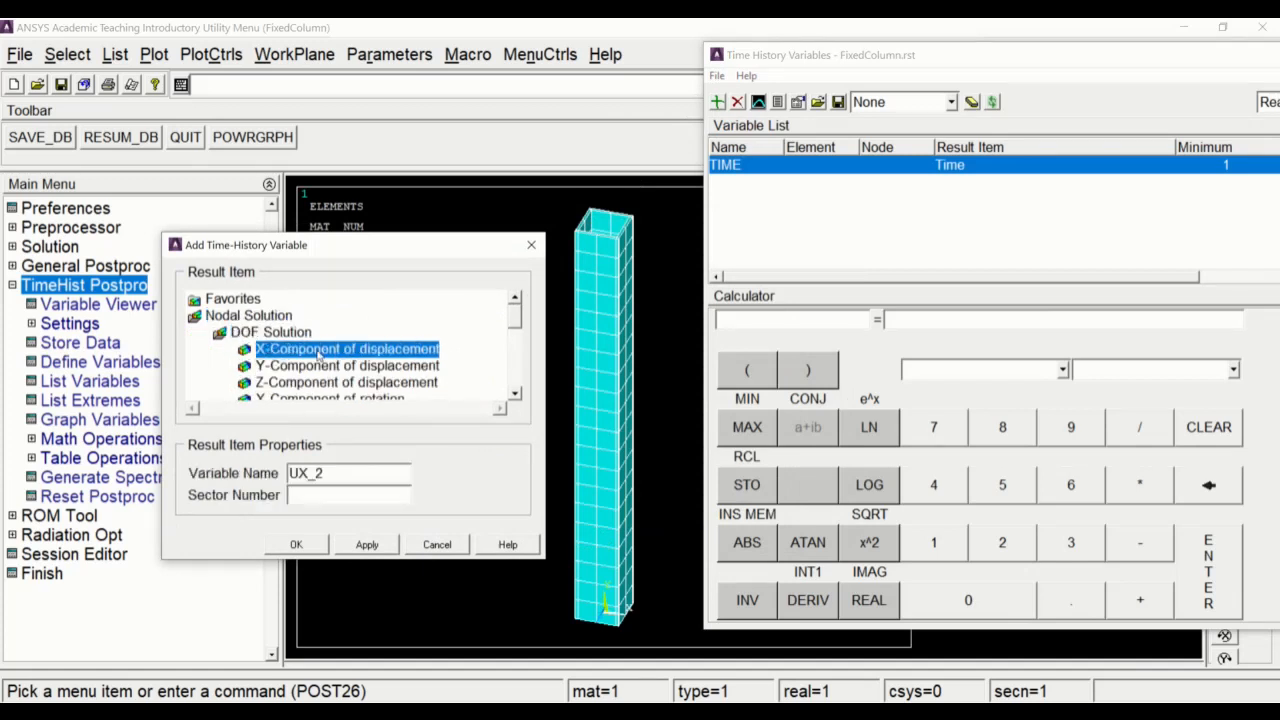
{"action": "left_click", "coordinate": [296, 544]}
{"action": "left_click_drag", "start_coordinate": [117, 350], "coordinate": [454, 257]}
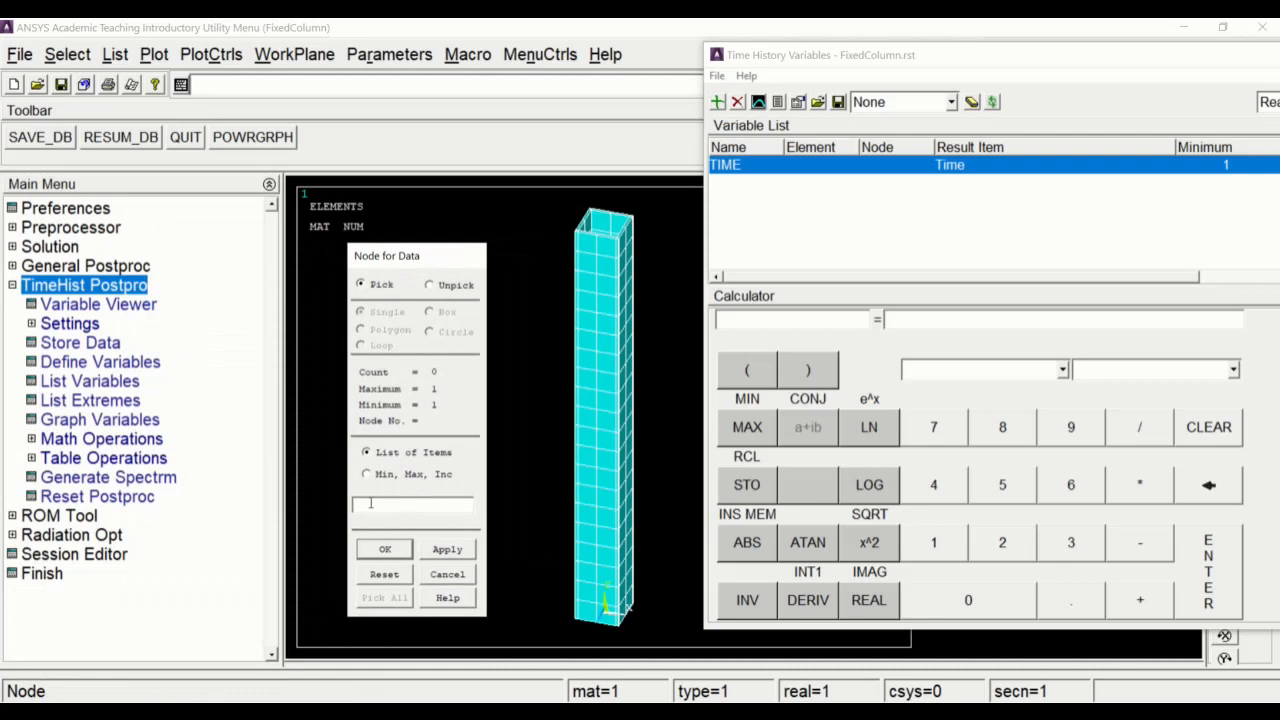
{"action": "type", "text": "2"}
{"action": "left_click", "coordinate": [381, 550]}
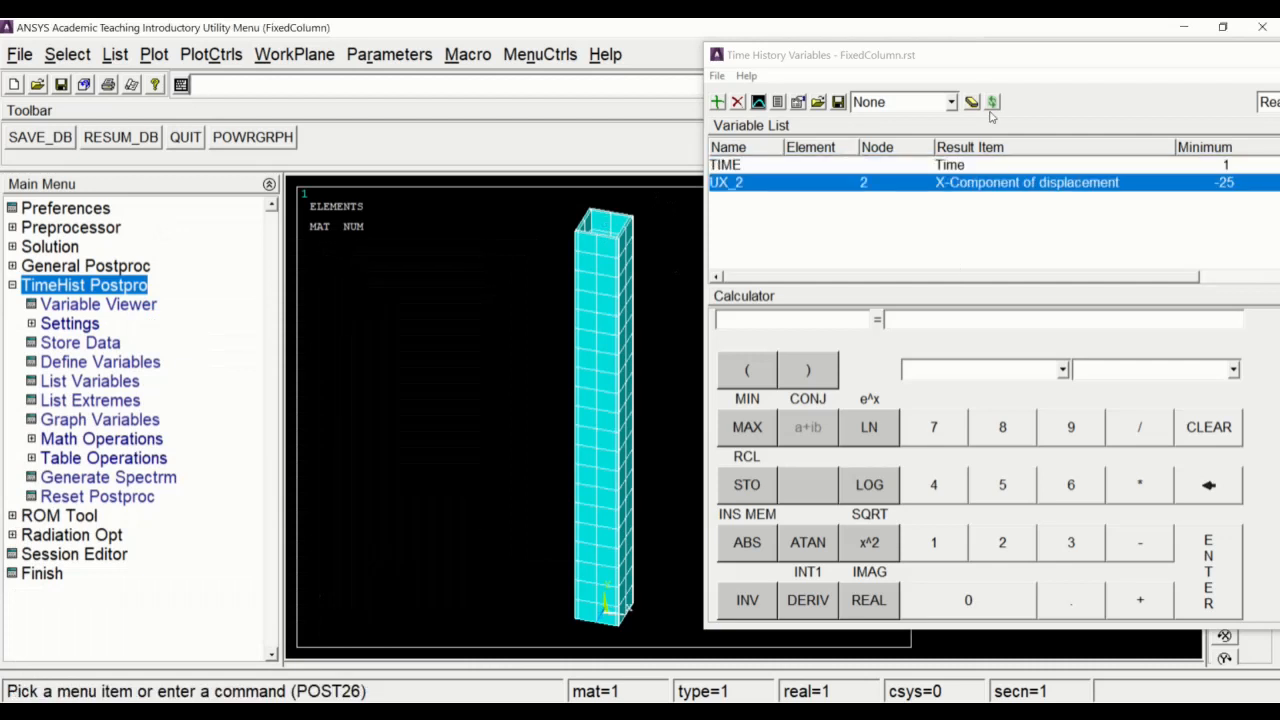
Step: Graph the node 2 X-displacement variable UX_2 against time and uncover the plot for inspection
{"action": "left_click_drag", "start_coordinate": [993, 64], "coordinate": [453, 92]}
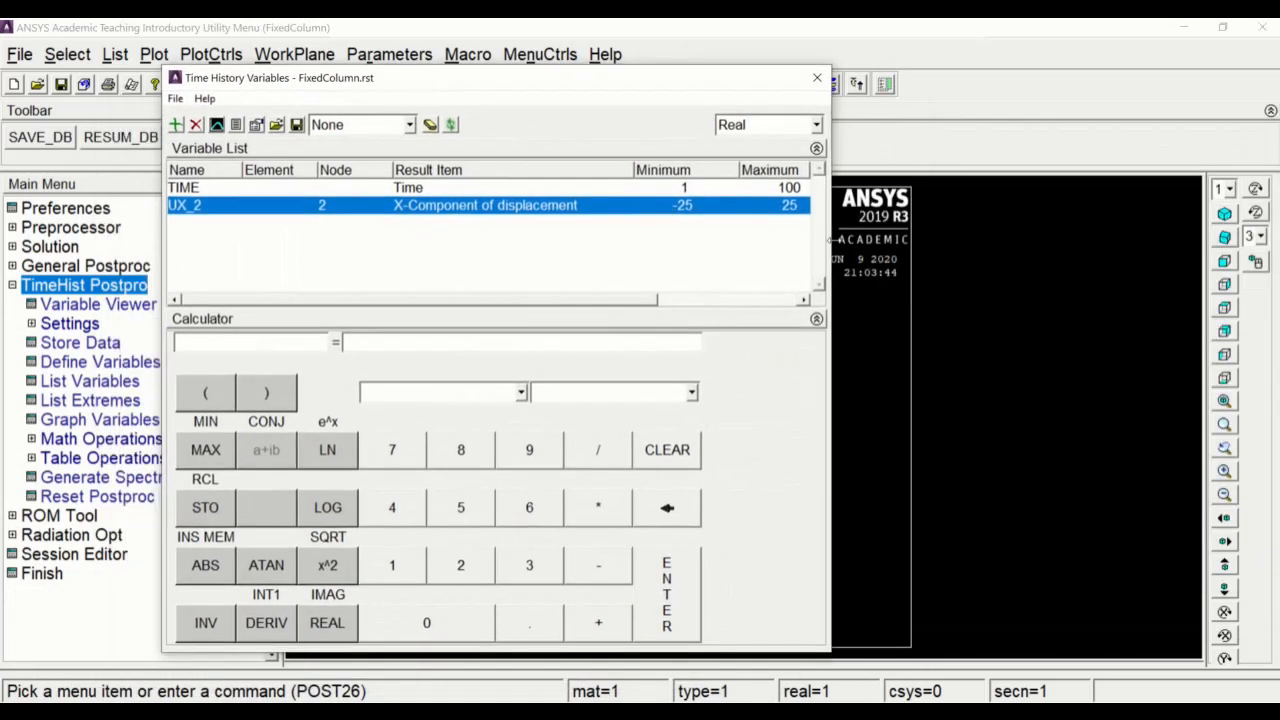
{"action": "left_click_drag", "start_coordinate": [831, 237], "coordinate": [1105, 238]}
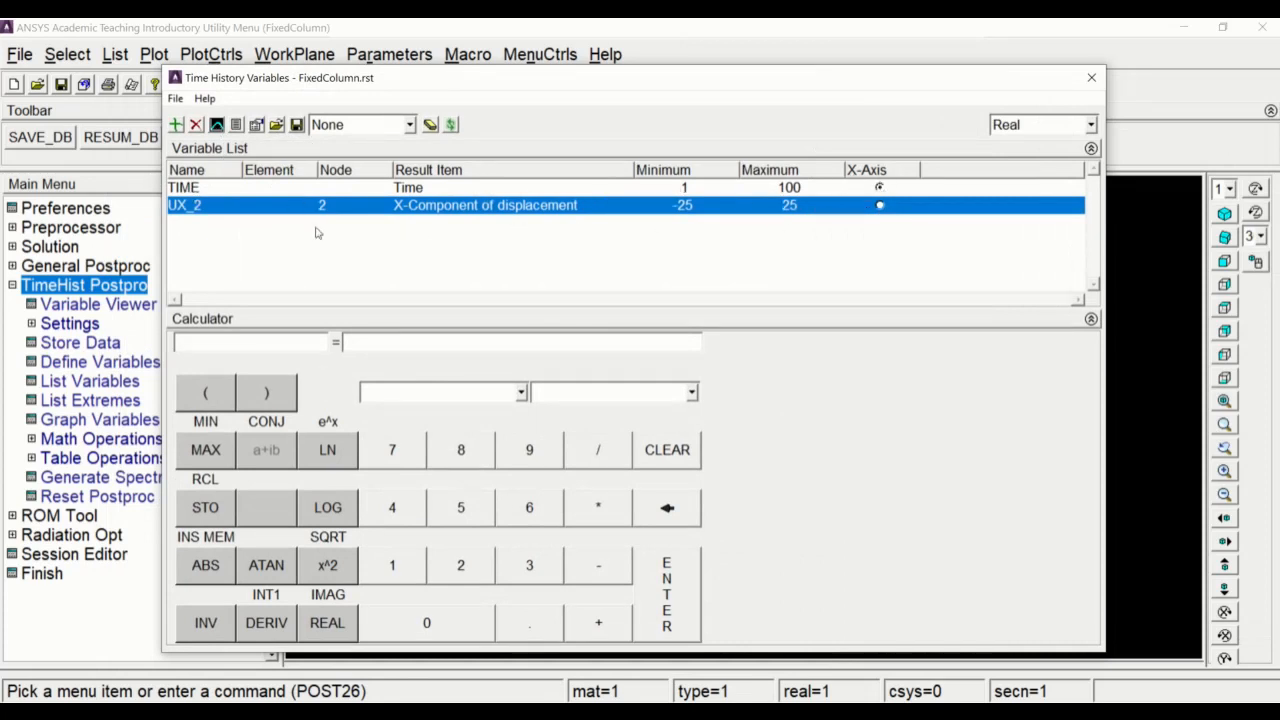
{"action": "left_click_drag", "start_coordinate": [369, 80], "coordinate": [975, 64]}
{"action": "left_click", "coordinate": [820, 107]}
{"action": "left_click_drag", "start_coordinate": [838, 67], "coordinate": [1039, 86]}
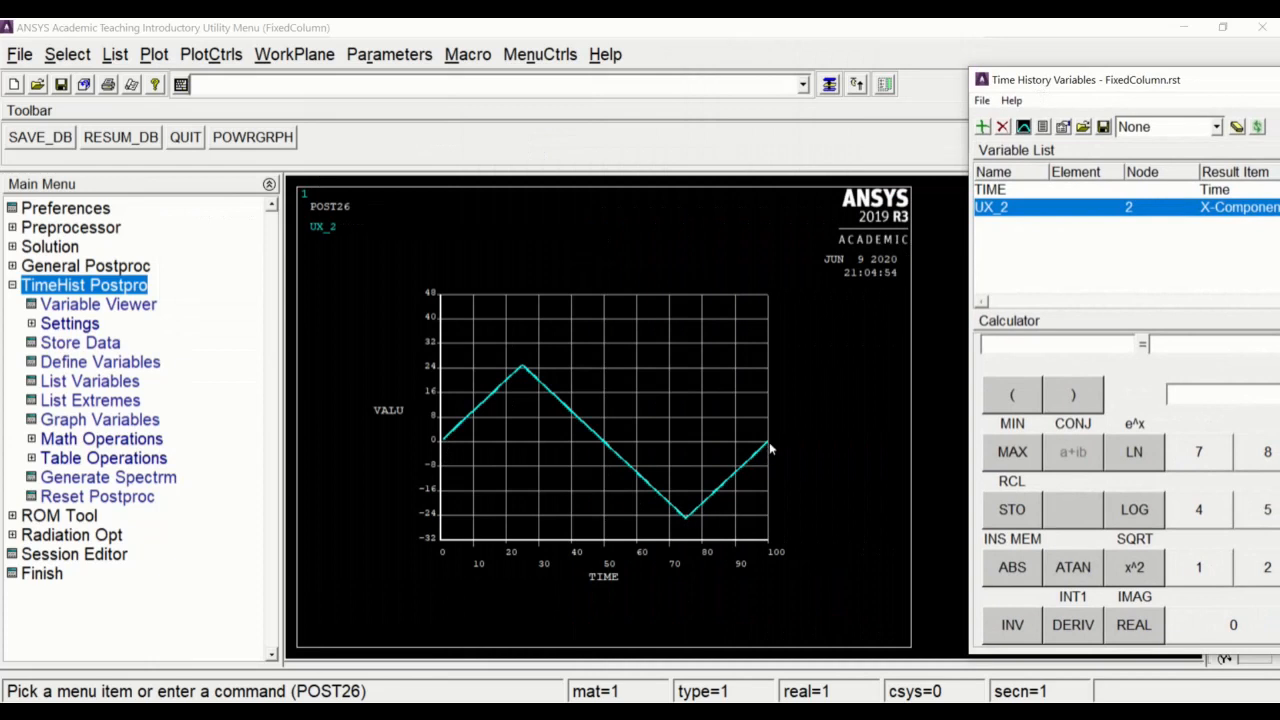
Step: Add a time-history variable for the X-component of the structural reaction force at node 2
{"action": "left_click_drag", "start_coordinate": [1057, 84], "coordinate": [521, 77]}
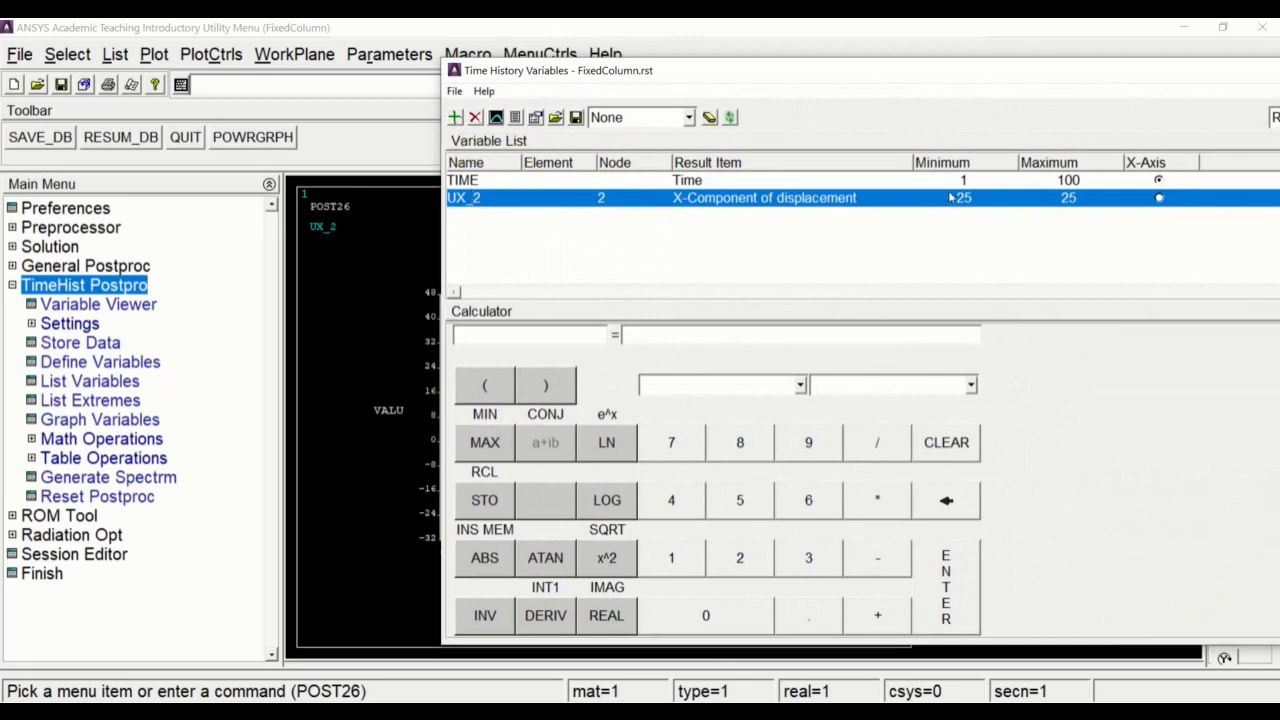
{"action": "left_click", "coordinate": [455, 118]}
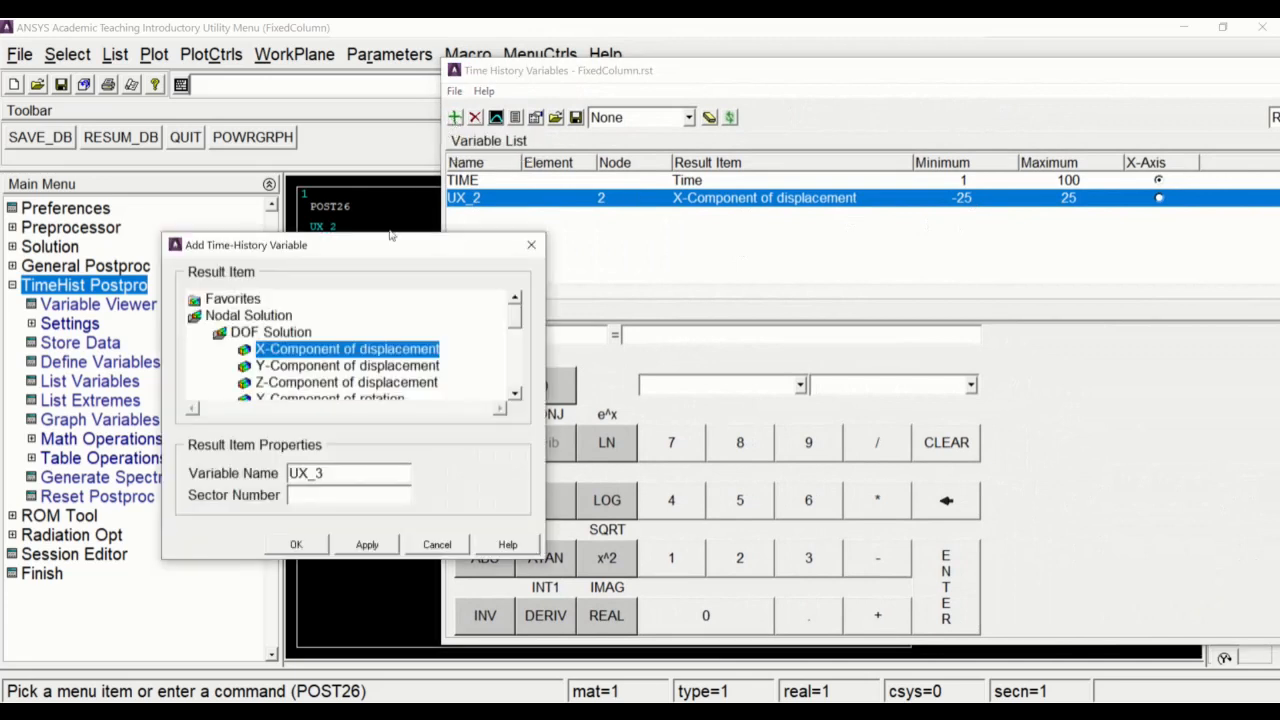
{"action": "double_click", "coordinate": [237, 331]}
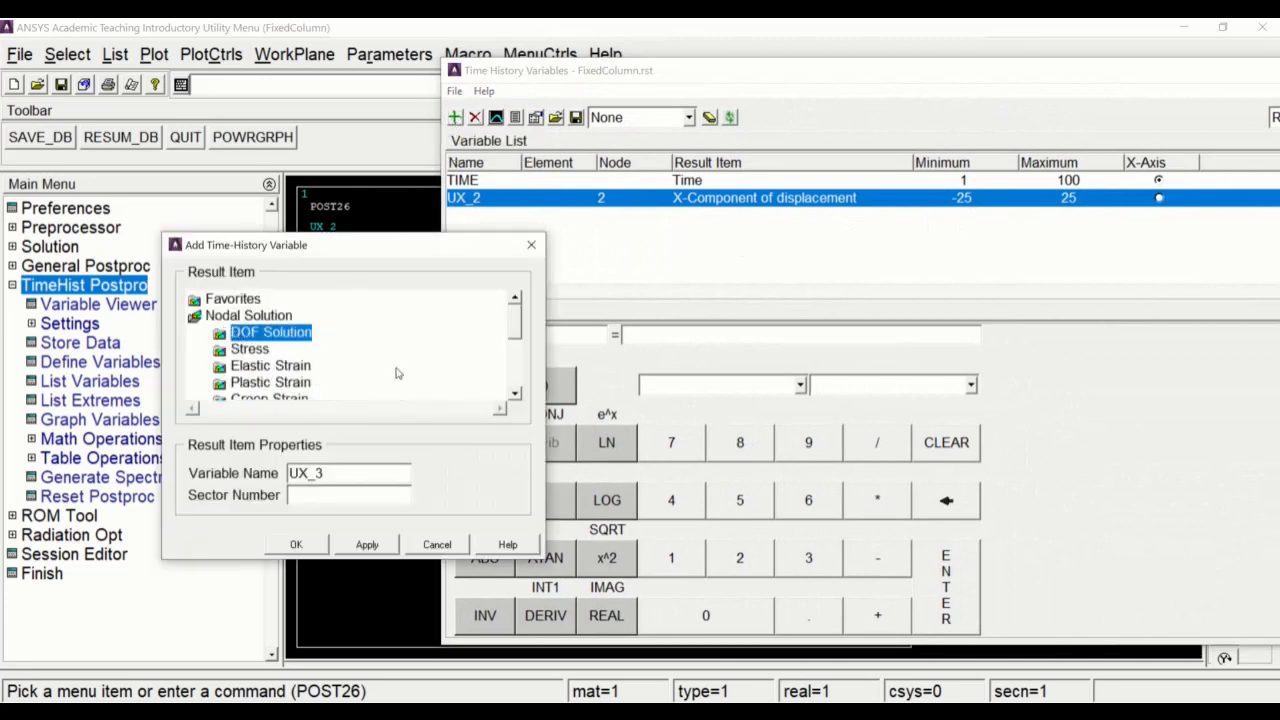
{"action": "left_click", "coordinate": [516, 394]}
{"action": "scroll", "coordinate": [516, 394], "scroll_direction": "down", "scroll_amount": 7}
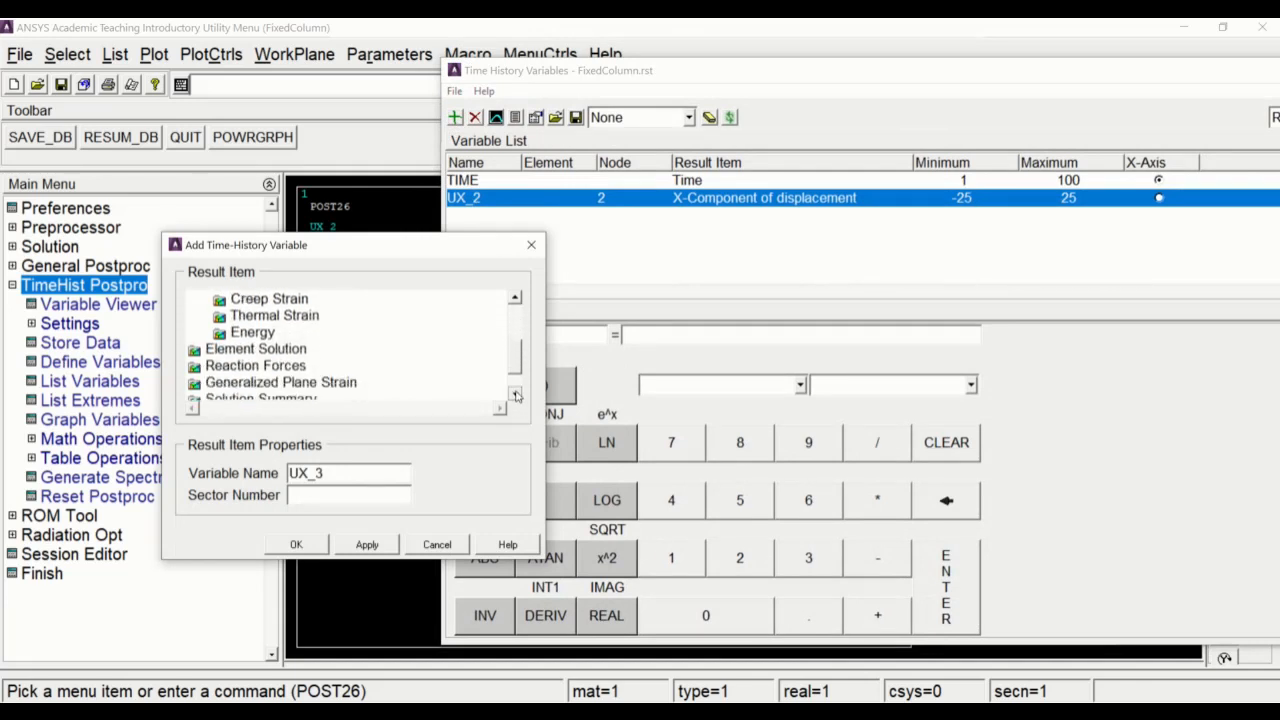
{"action": "double_click", "coordinate": [223, 333]}
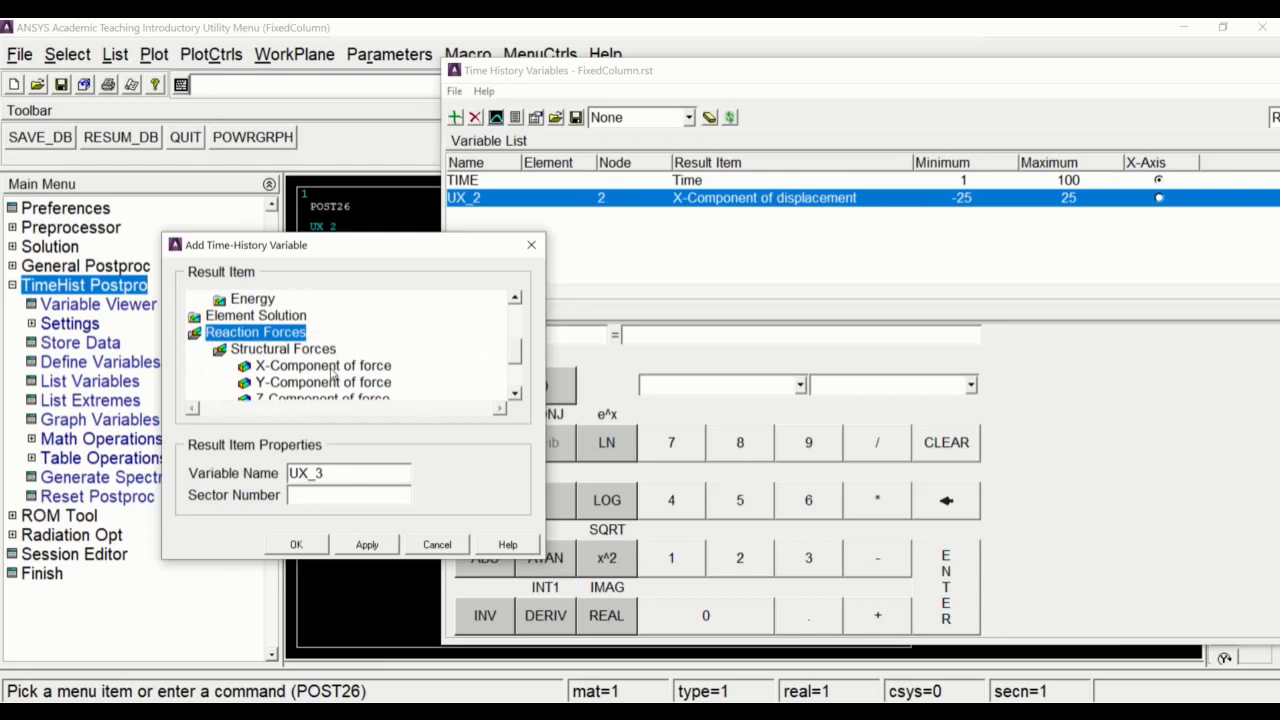
{"action": "left_click", "coordinate": [333, 368]}
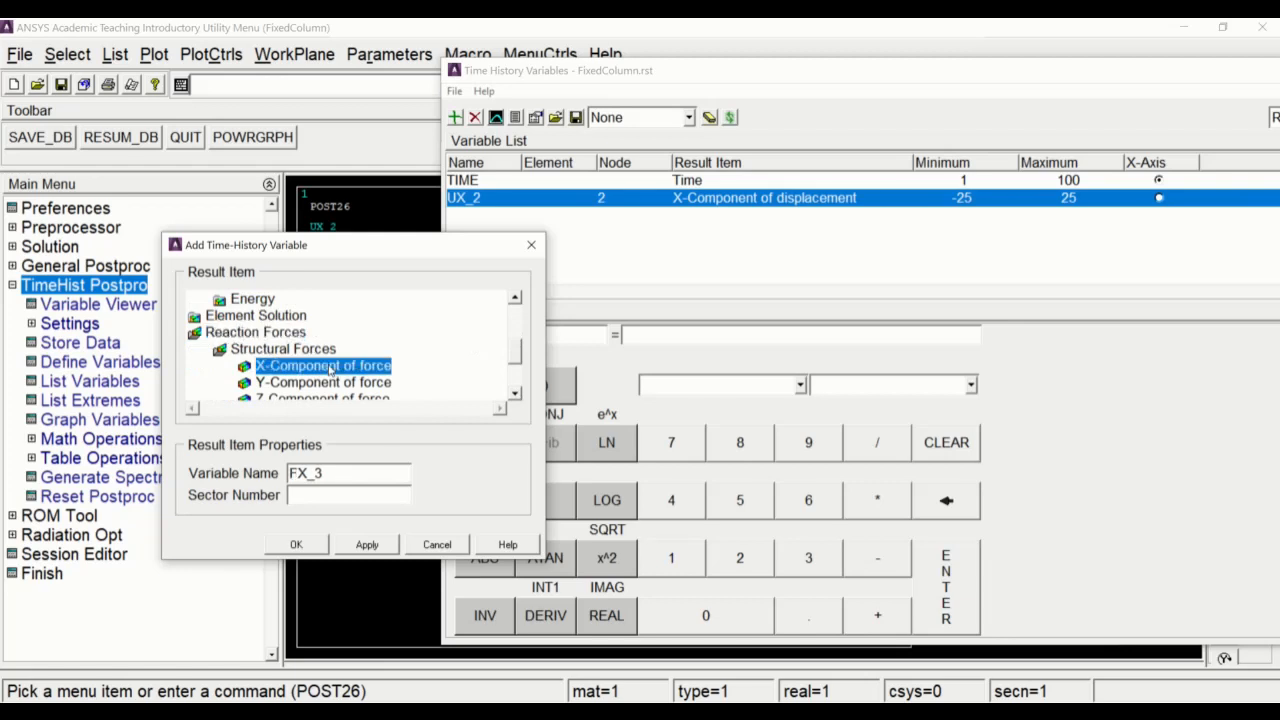
{"action": "left_click", "coordinate": [296, 545]}
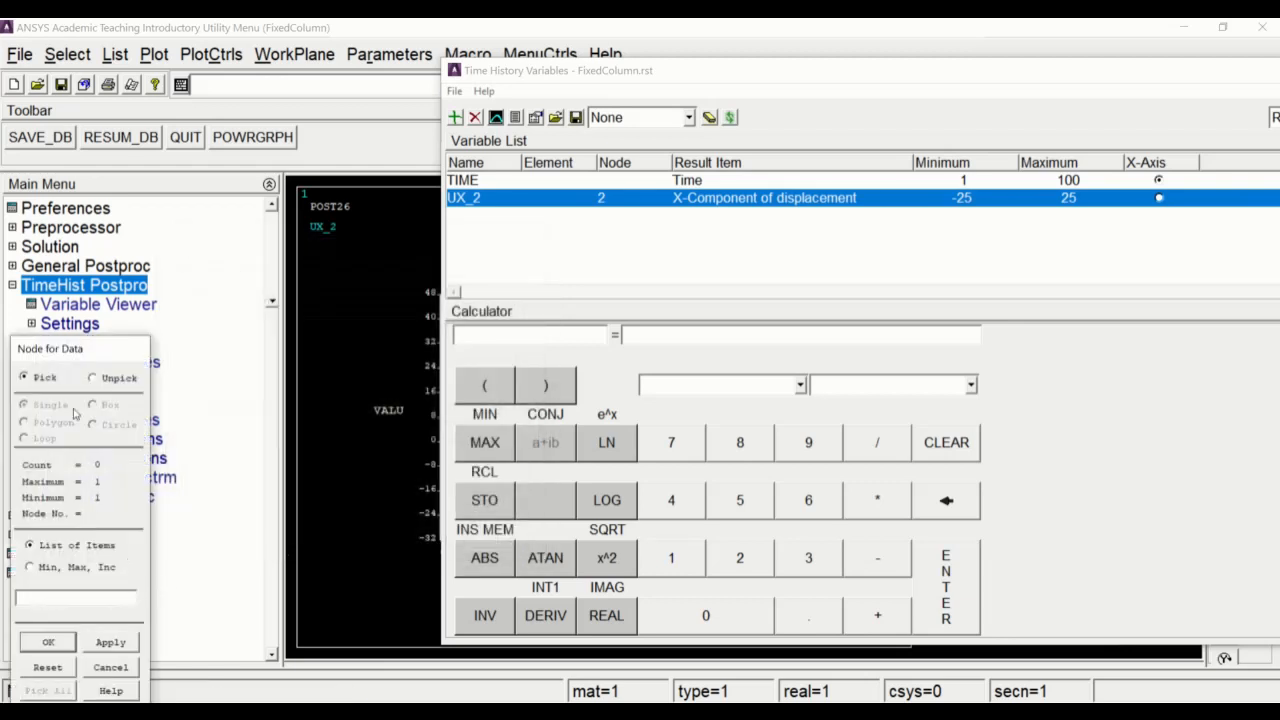
{"action": "left_click_drag", "start_coordinate": [100, 352], "coordinate": [326, 271]}
{"action": "type", "text": "2"}
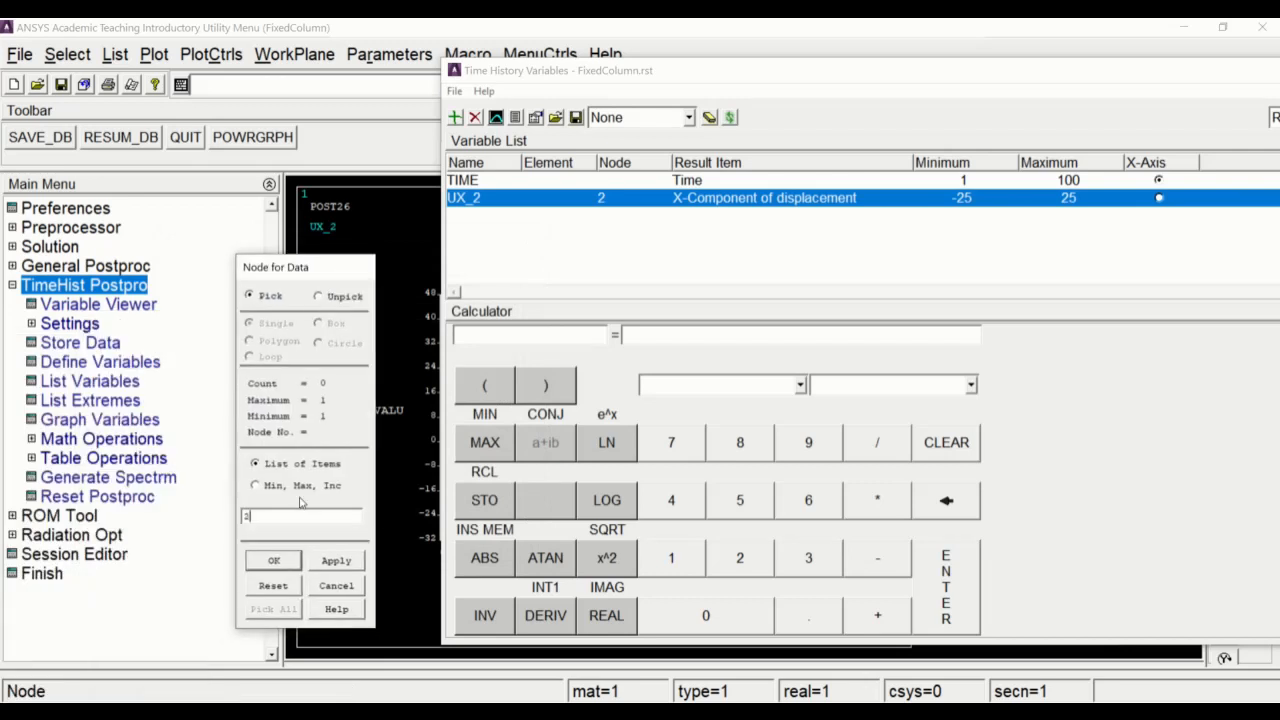
{"action": "left_click", "coordinate": [296, 561]}
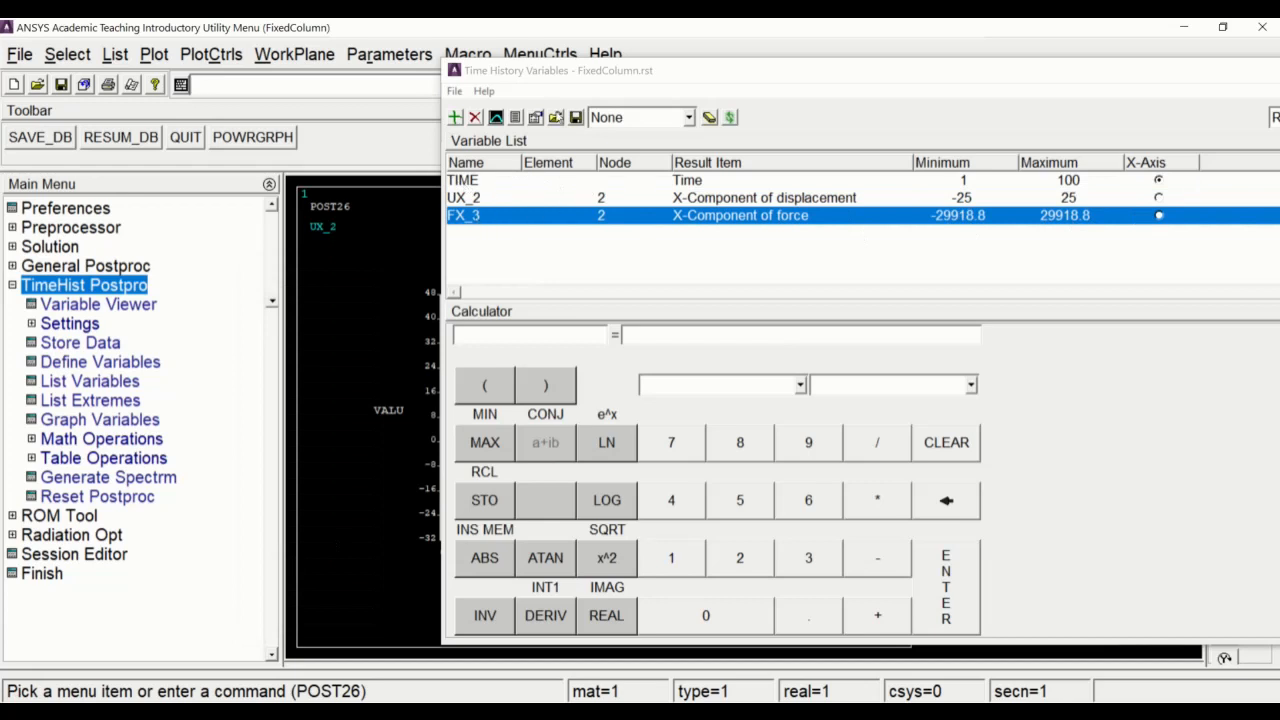
Step: Graph the node 2 X-reaction-force variable FX_3 against time and bring the full variable list back into view
{"action": "left_click_drag", "start_coordinate": [579, 73], "coordinate": [996, 73]}
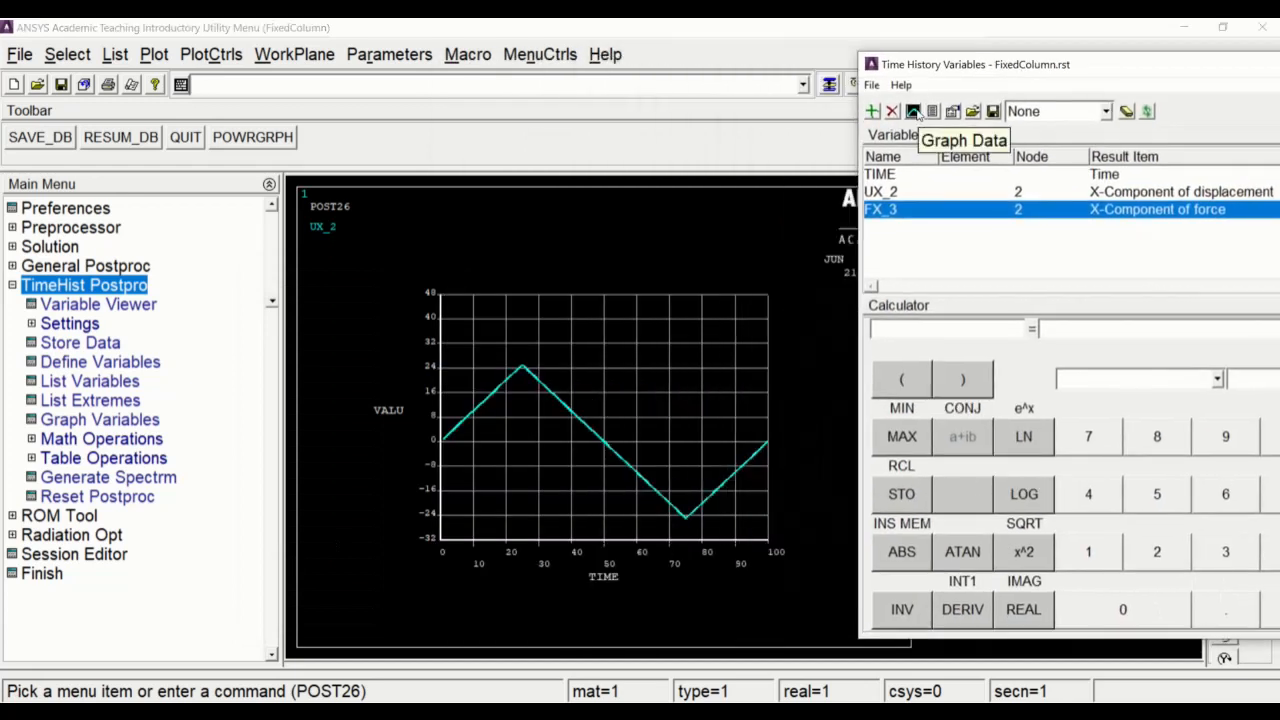
{"action": "left_click", "coordinate": [913, 112]}
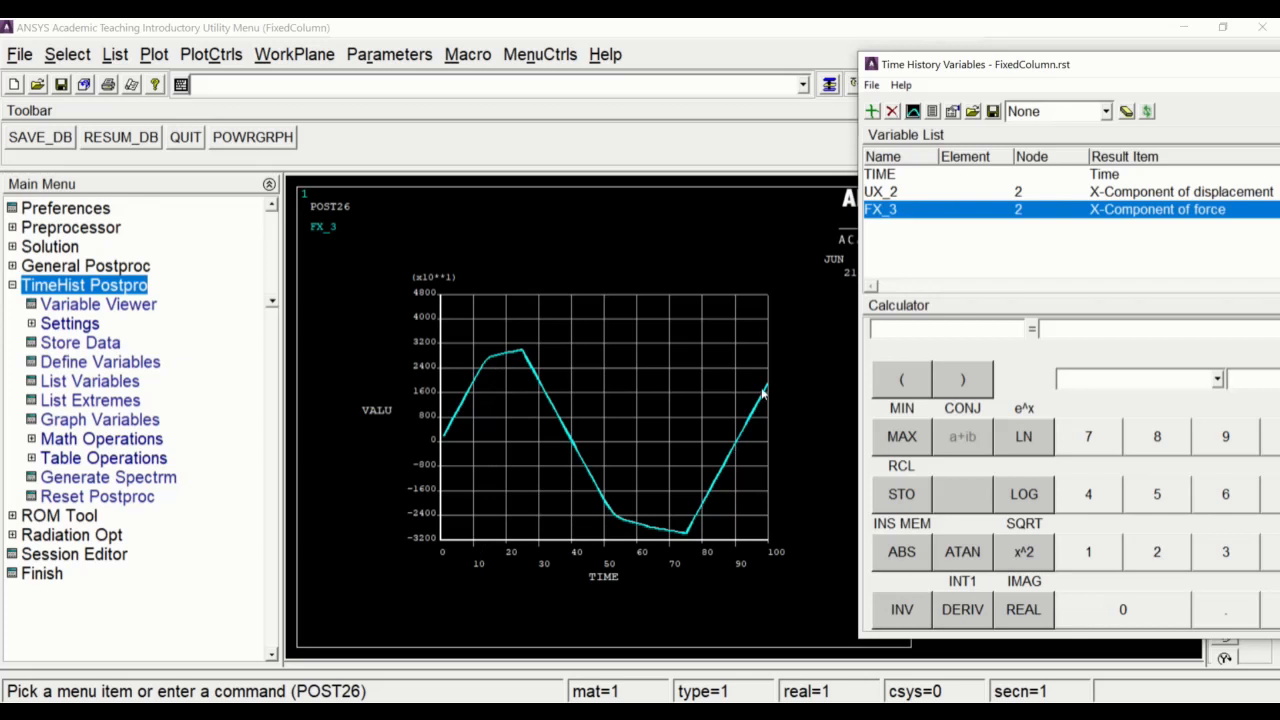
{"action": "left_click_drag", "start_coordinate": [945, 72], "coordinate": [411, 92]}
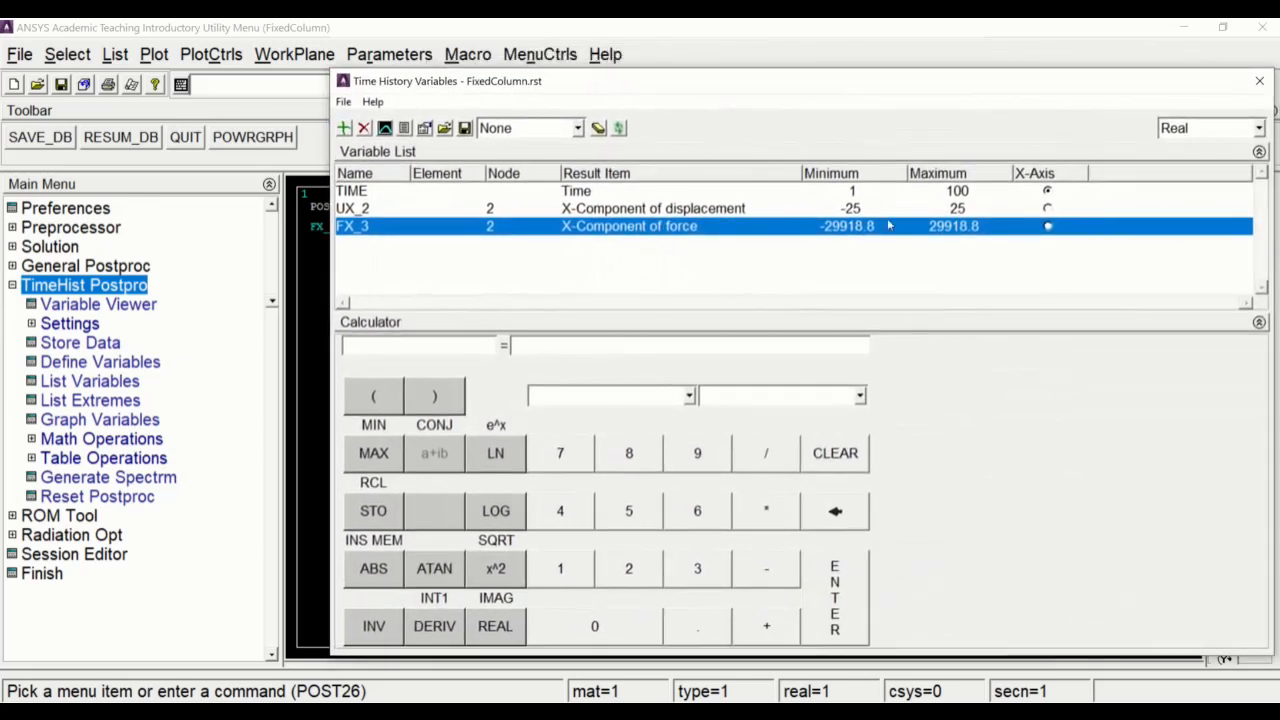
Step: Set UX_2 as the X-axis variable and graph the node 2 reaction force FX_3 against it, moving the variables window off the plot
{"action": "left_click", "coordinate": [348, 210]}
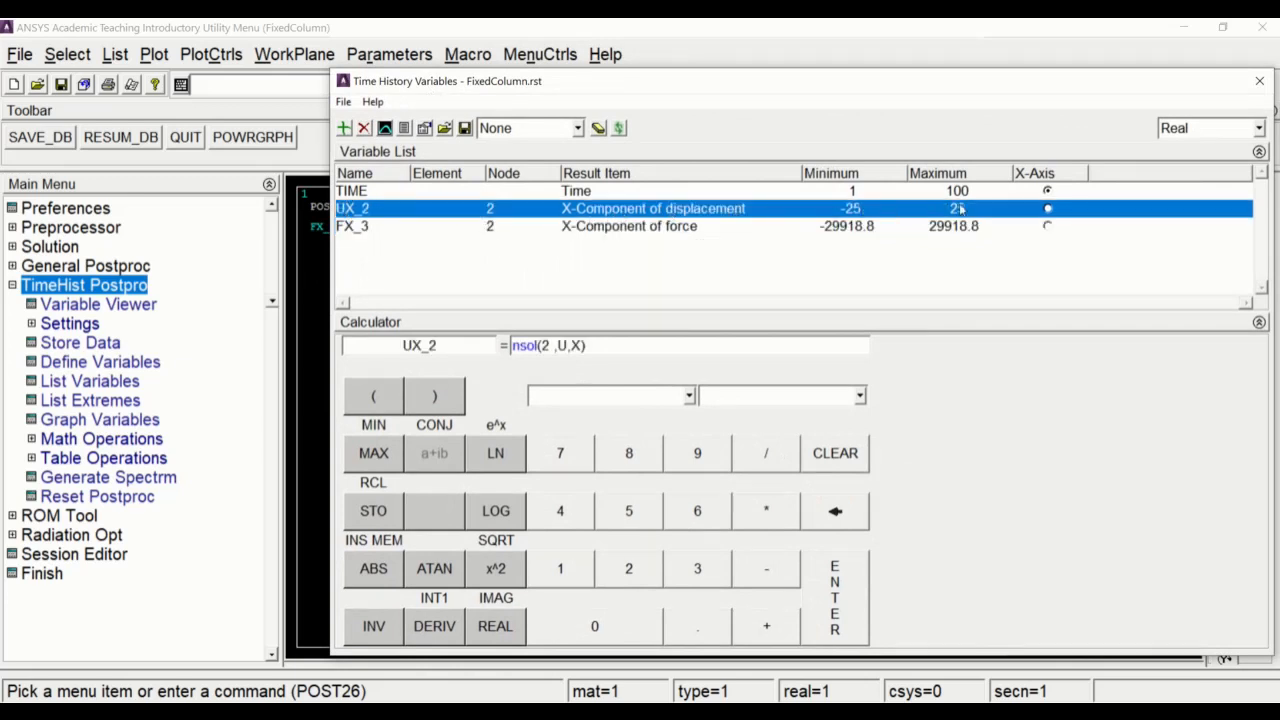
{"action": "left_click", "coordinate": [1047, 209]}
{"action": "left_click", "coordinate": [686, 229]}
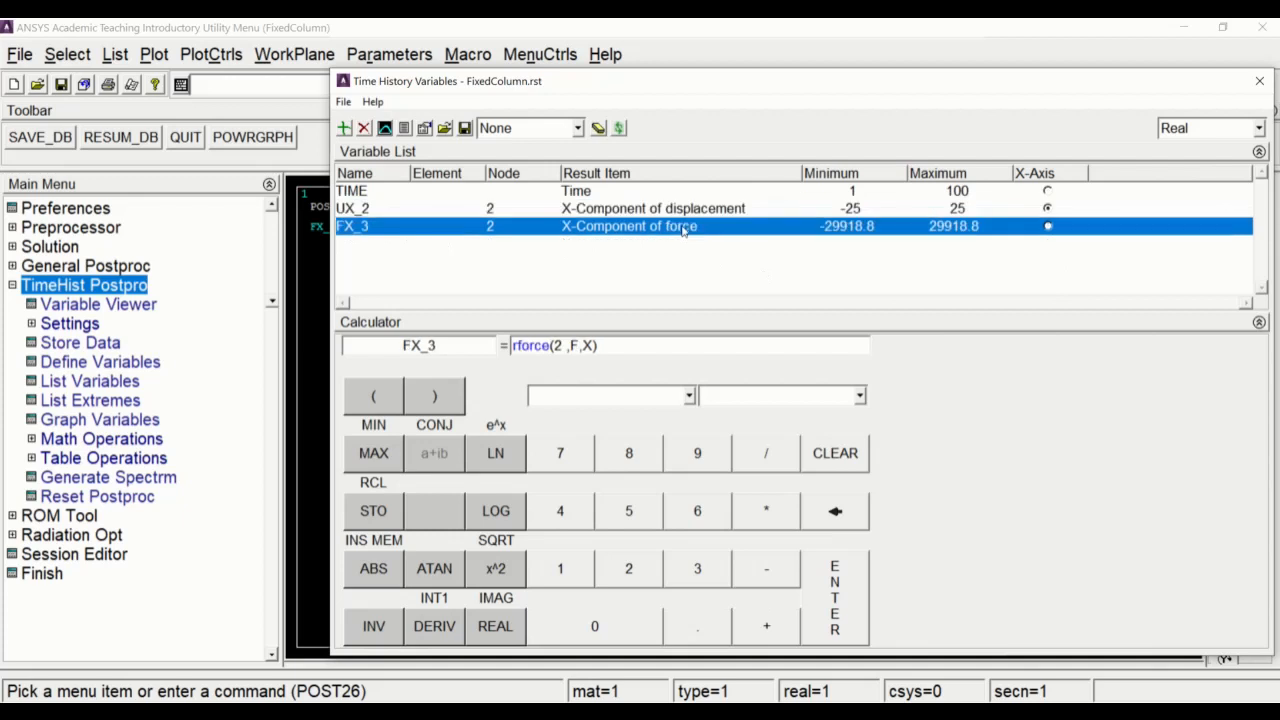
{"action": "left_click_drag", "start_coordinate": [628, 91], "coordinate": [1150, 99]}
{"action": "left_click", "coordinate": [908, 136]}
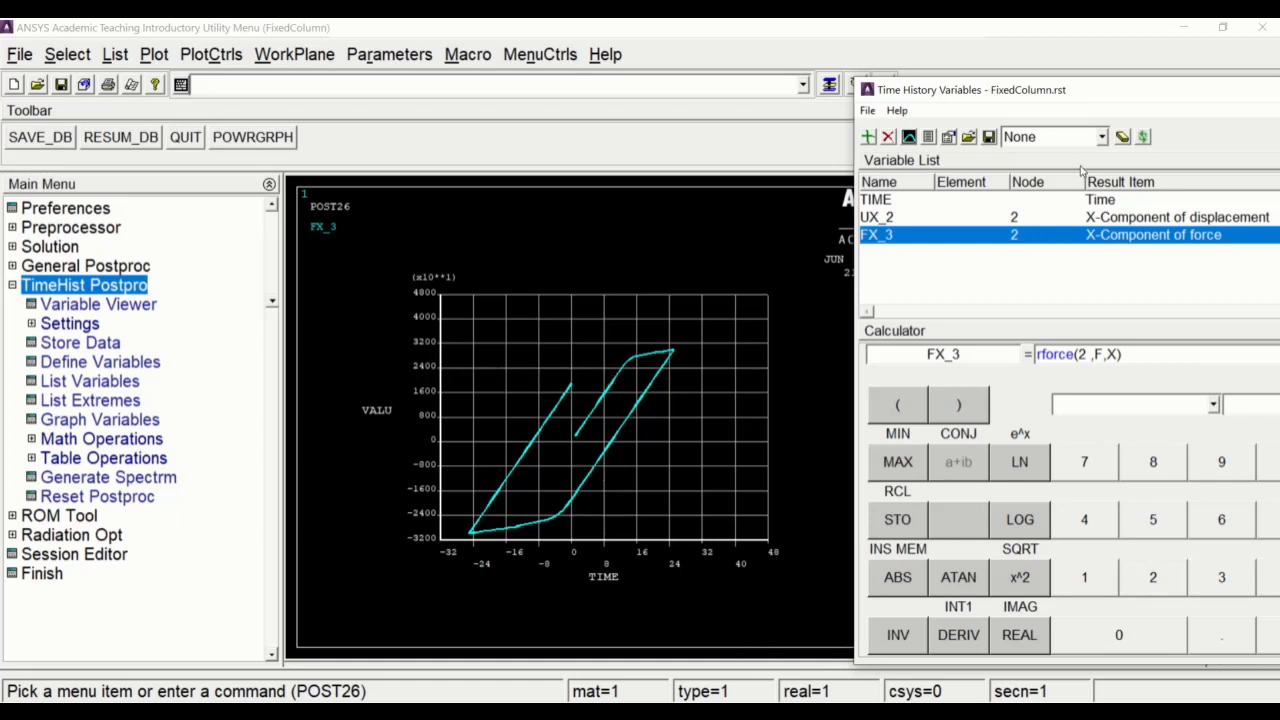
Step: Close the time-history variables window to uncover the whole force-displacement plot
{"action": "left_click_drag", "start_coordinate": [1184, 98], "coordinate": [809, 179]}
{"action": "left_click_drag", "start_coordinate": [1115, 184], "coordinate": [648, 204]}
{"action": "left_click", "coordinate": [932, 189]}
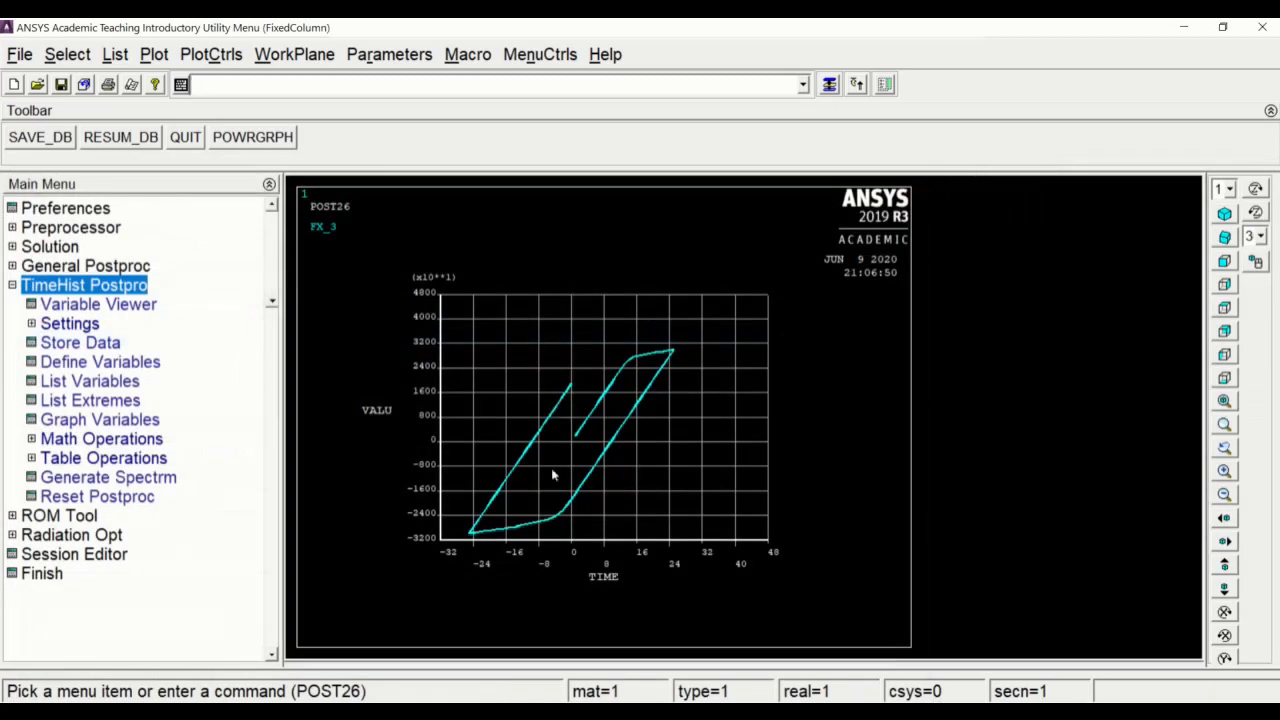
Step: Restore the ANSYS window from its maximized state and narrow it so that part of the desktop is free
{"action": "left_click", "coordinate": [1222, 35]}
{"action": "left_click_drag", "start_coordinate": [920, 28], "coordinate": [1062, 39]}
{"action": "left_click_drag", "start_coordinate": [250, 371], "coordinate": [501, 371]}
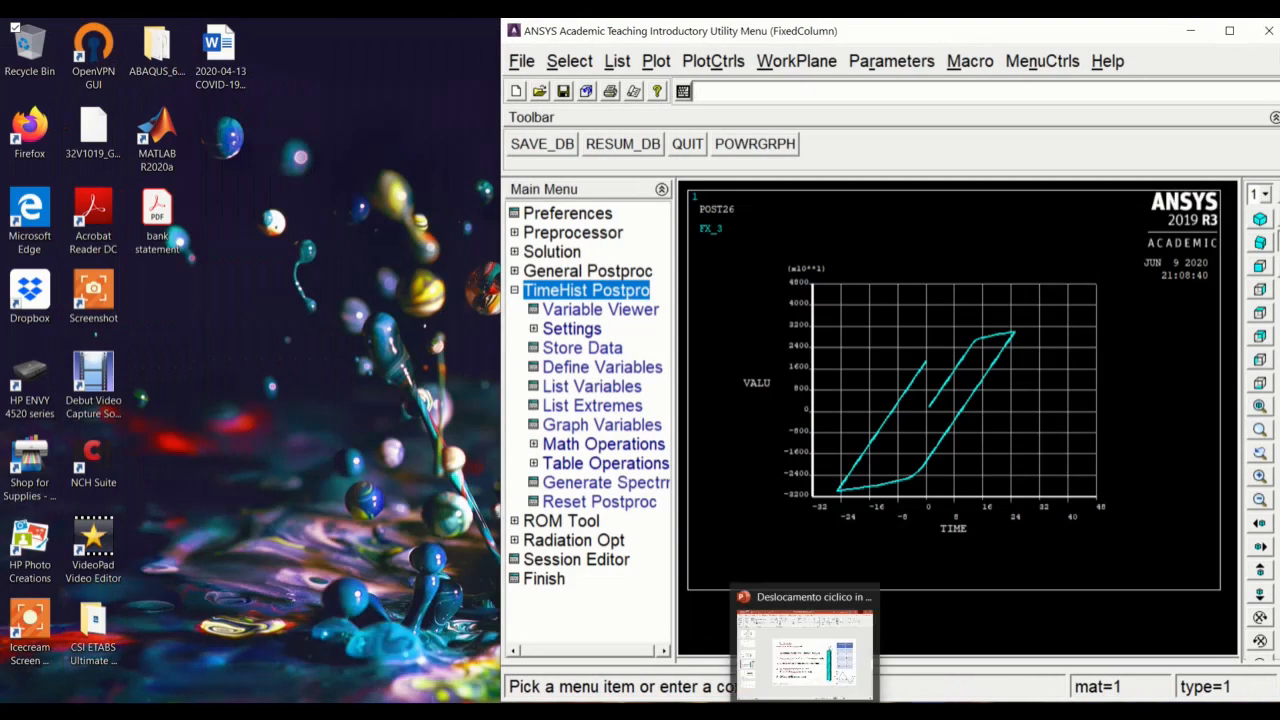
Step: Switch to the PowerPoint slide with the column stiffness calculation and underline the height label h twice in red
{"action": "left_click", "coordinate": [797, 677]}
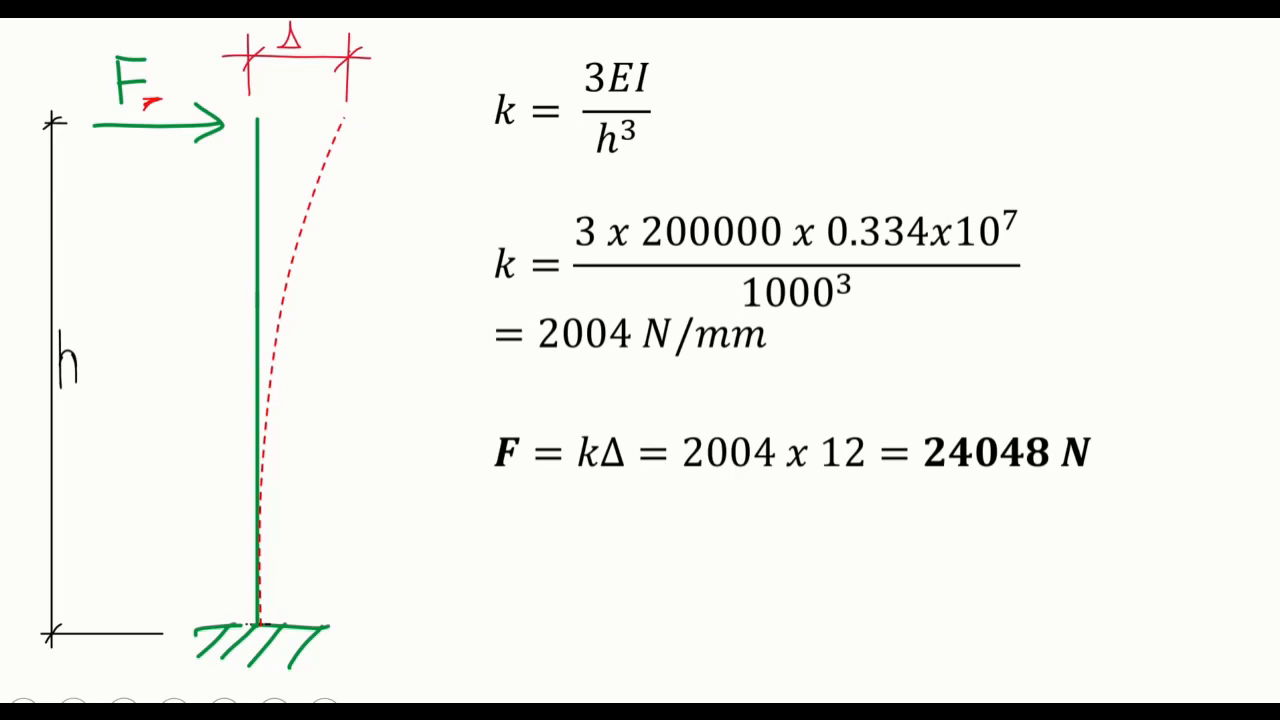
{"action": "mouse_move", "coordinate": [58, 405]}
{"action": "left_mouse_down"}
{"action": "mouse_move", "coordinate": [88, 397]}
{"action": "mouse_move", "coordinate": [87, 408]}
{"action": "left_mouse_up"}
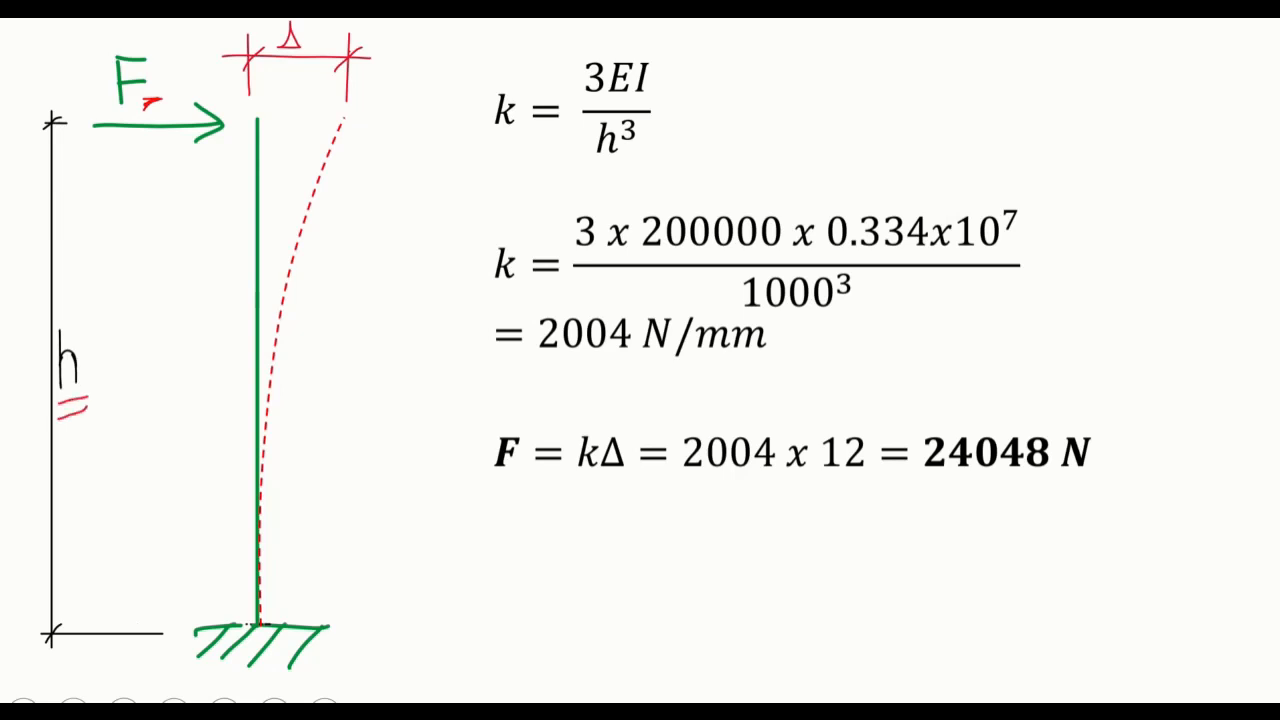